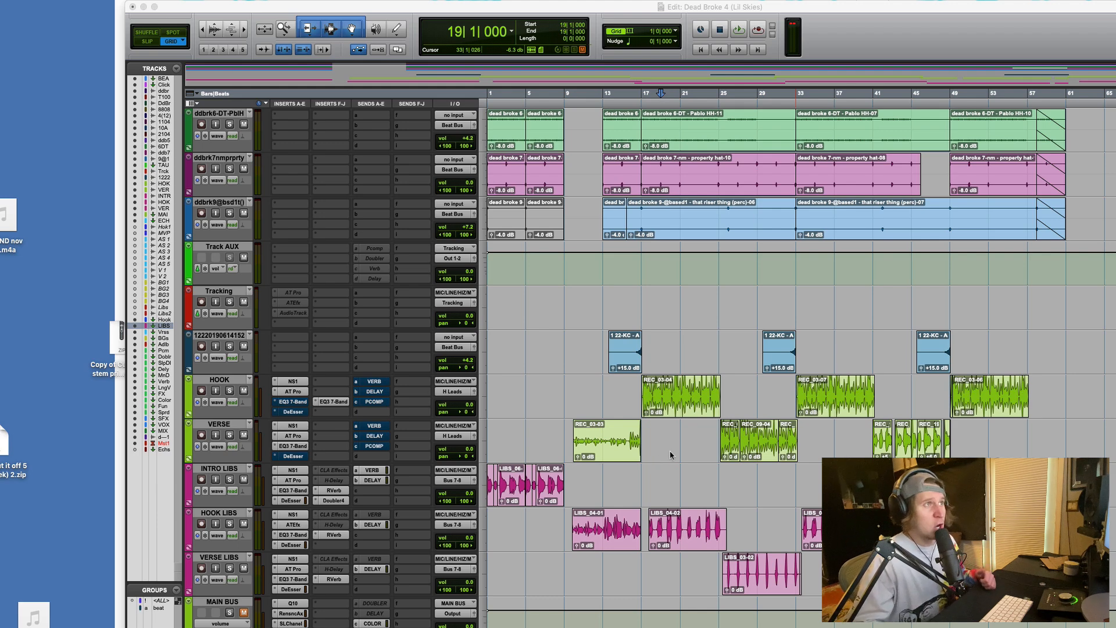
# Play a short passage of the beat from bar 19 on the 8FOREIGNT808 track.
pyautogui.scroll(10, 669, 451)
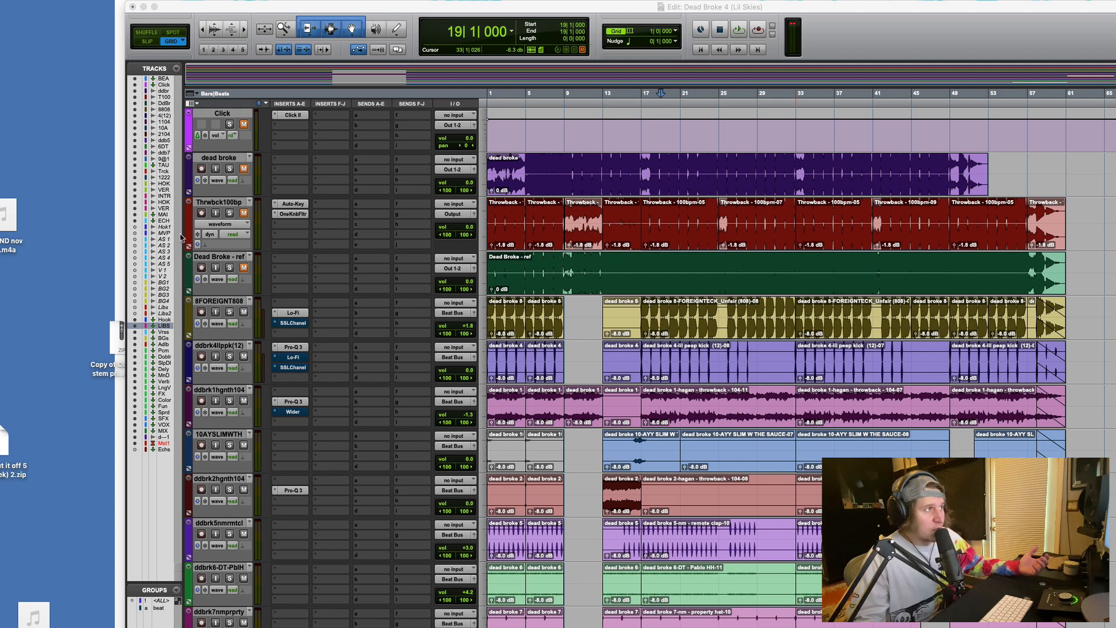
pyautogui.click(658, 312)
pyautogui.press('space')
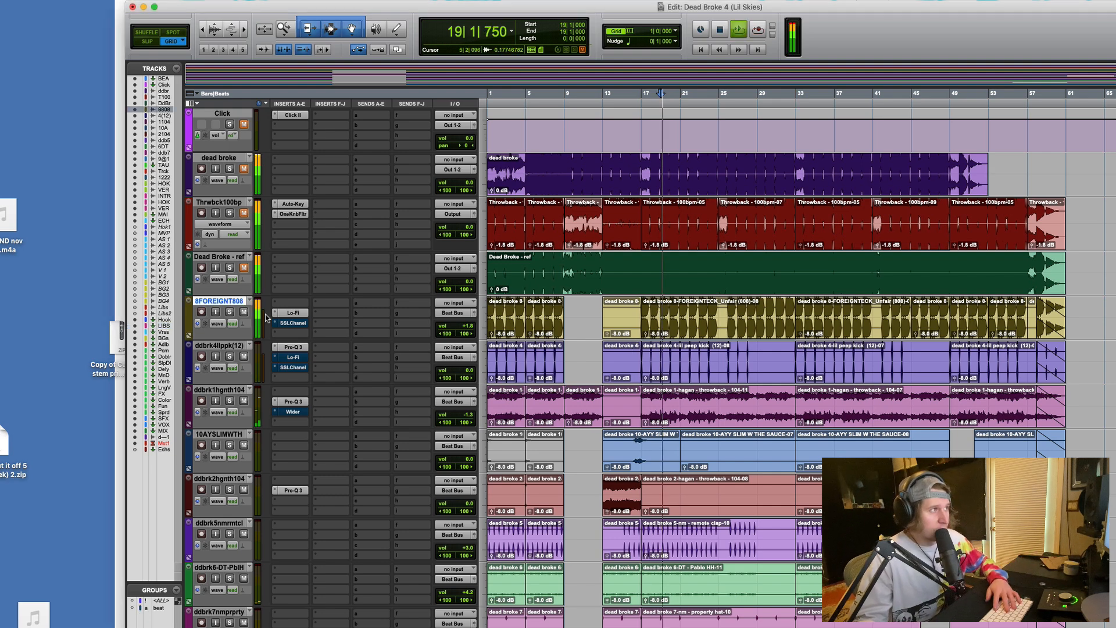
pyautogui.press('space')
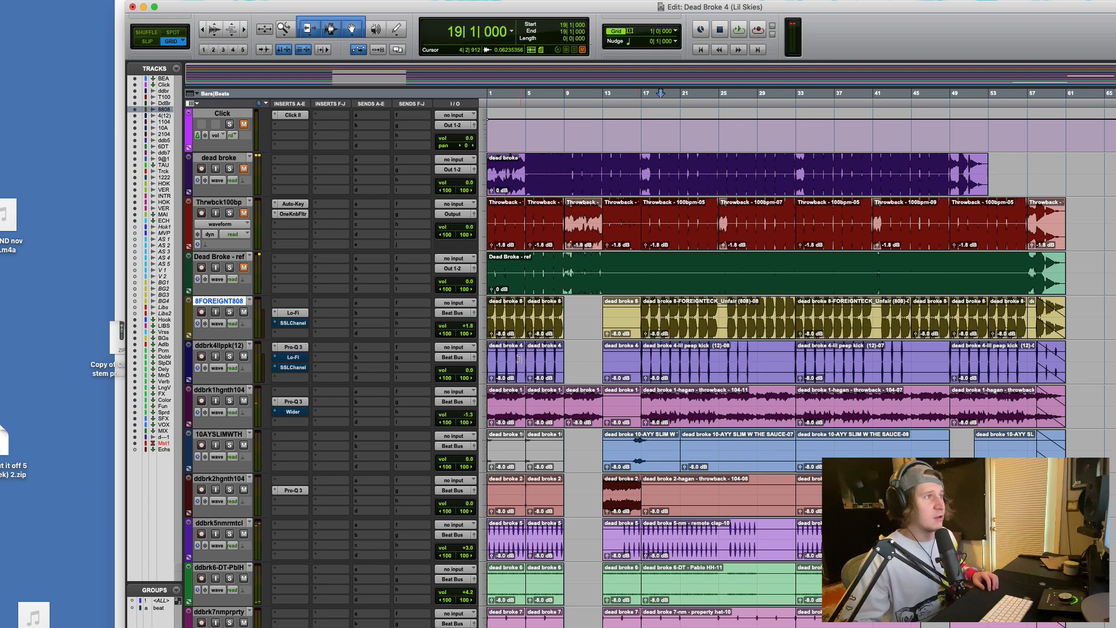
# Lower the Master 1 track volume to -7.3 dB and check the level with a short playback.
pyautogui.scroll(-15, 519, 359)
pyautogui.moveTo(472, 579); pyautogui.dragTo(471, 589)
pyautogui.press('space')
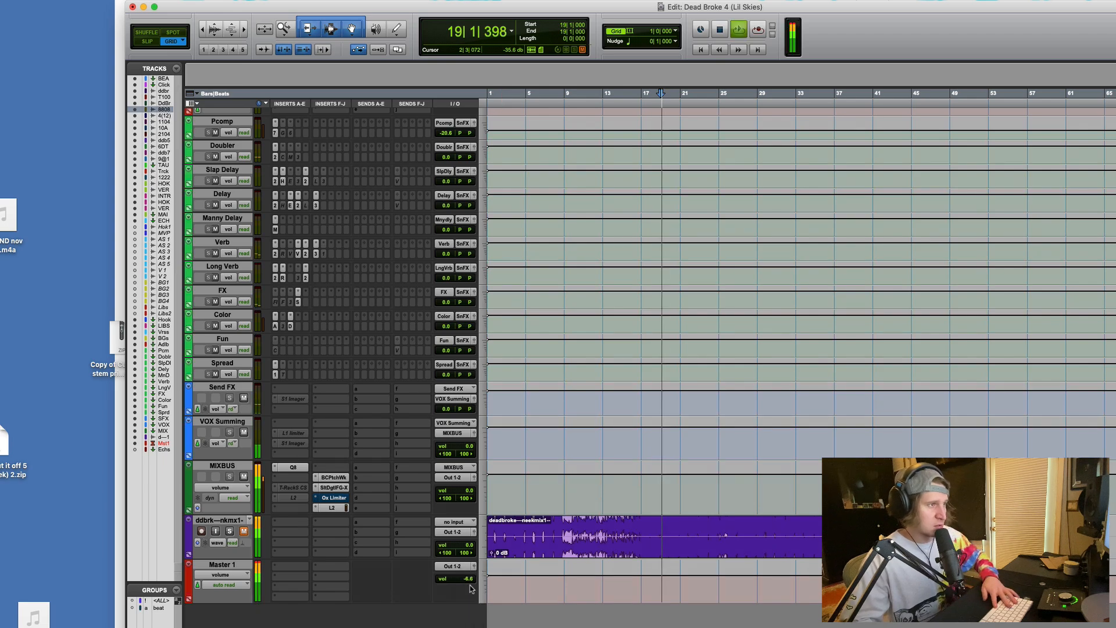
pyautogui.press('space')
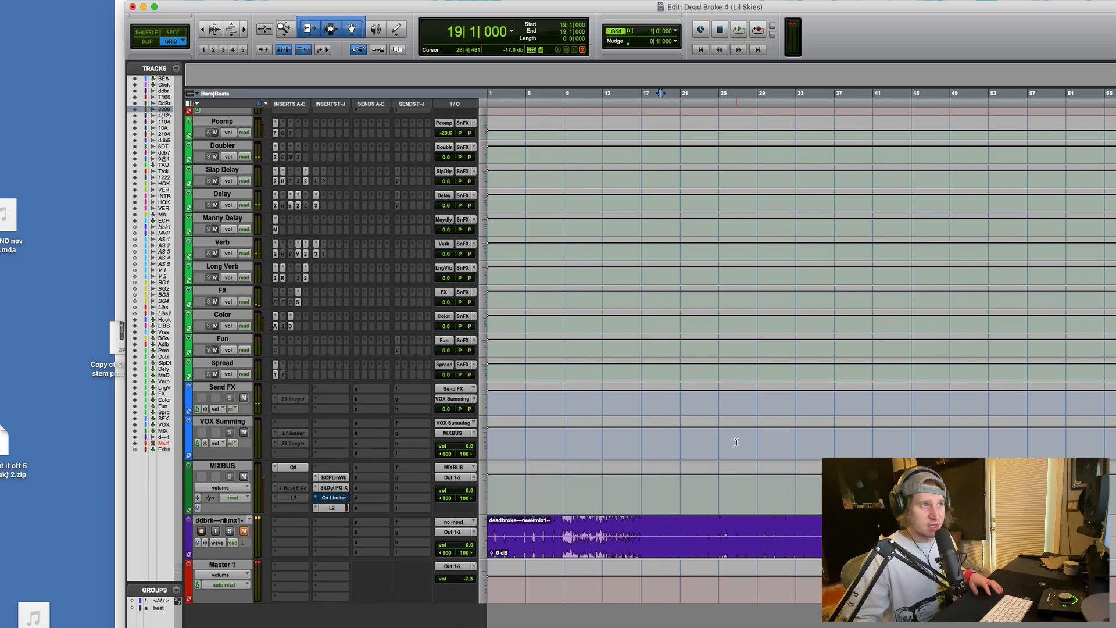
# Solo the 8FOREIGNT808 track from bar 3, compare it with Lo-Fi on and bypassed, and open the Lo-Fi settings.
pyautogui.scroll(15, 602, 395)
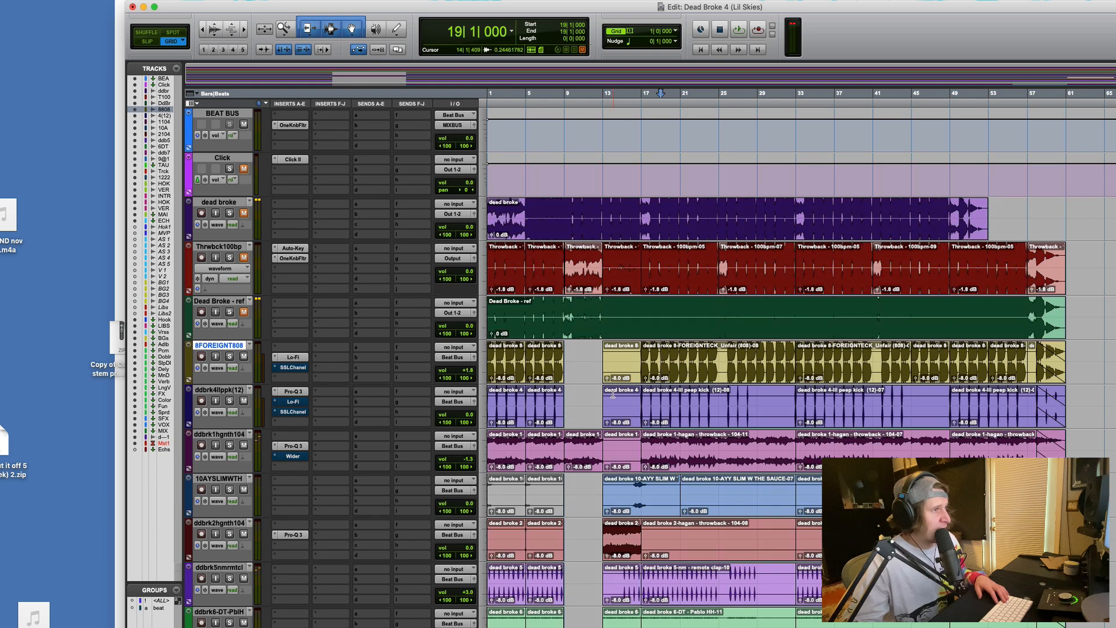
pyautogui.click(506, 356)
pyautogui.click(230, 356)
pyautogui.press('space')
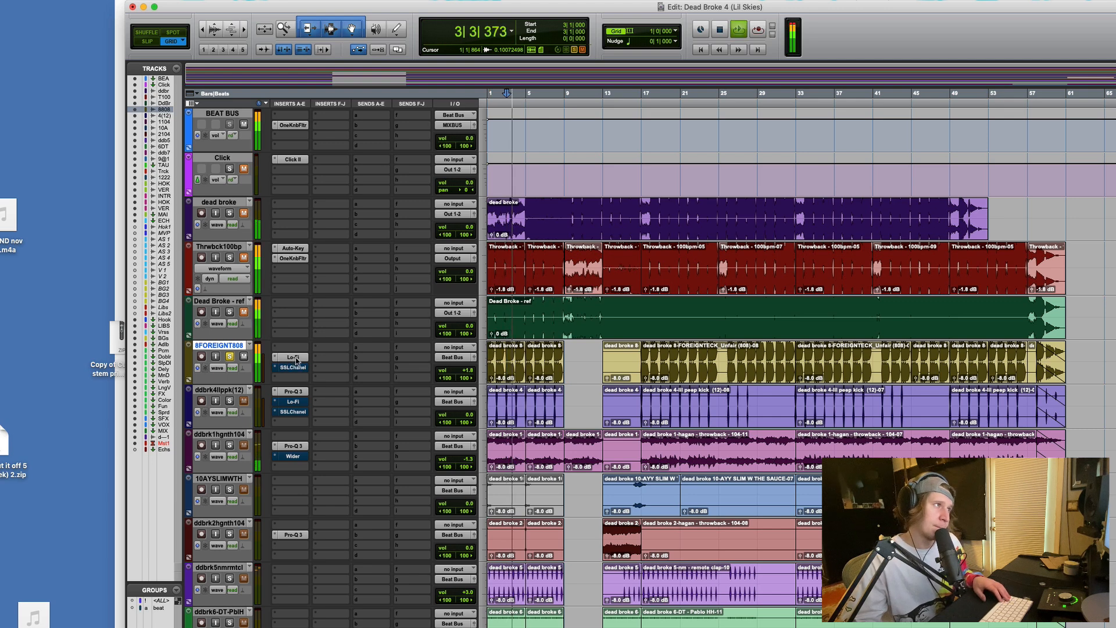
pyautogui.press('space')
pyautogui.press('space')
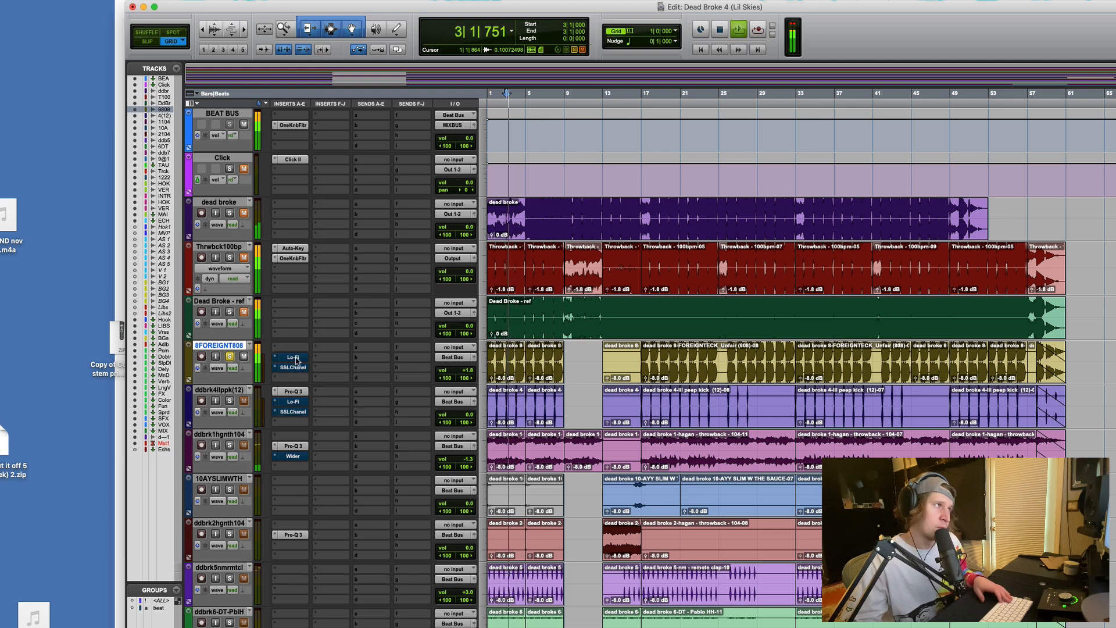
pyautogui.press('space')
pyautogui.press('space')
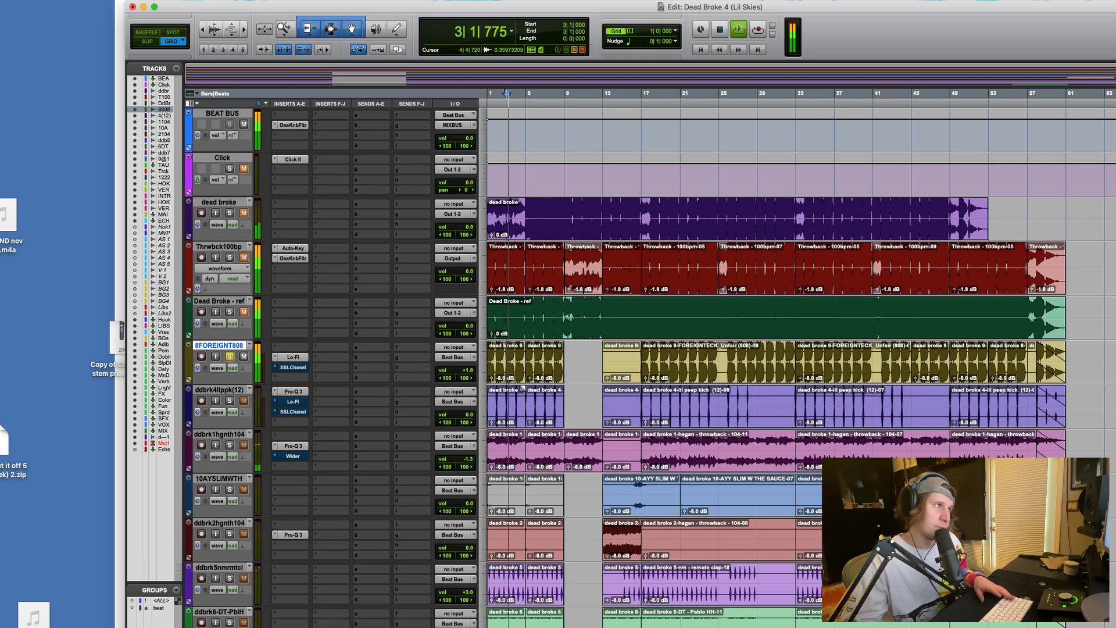
pyautogui.press('space')
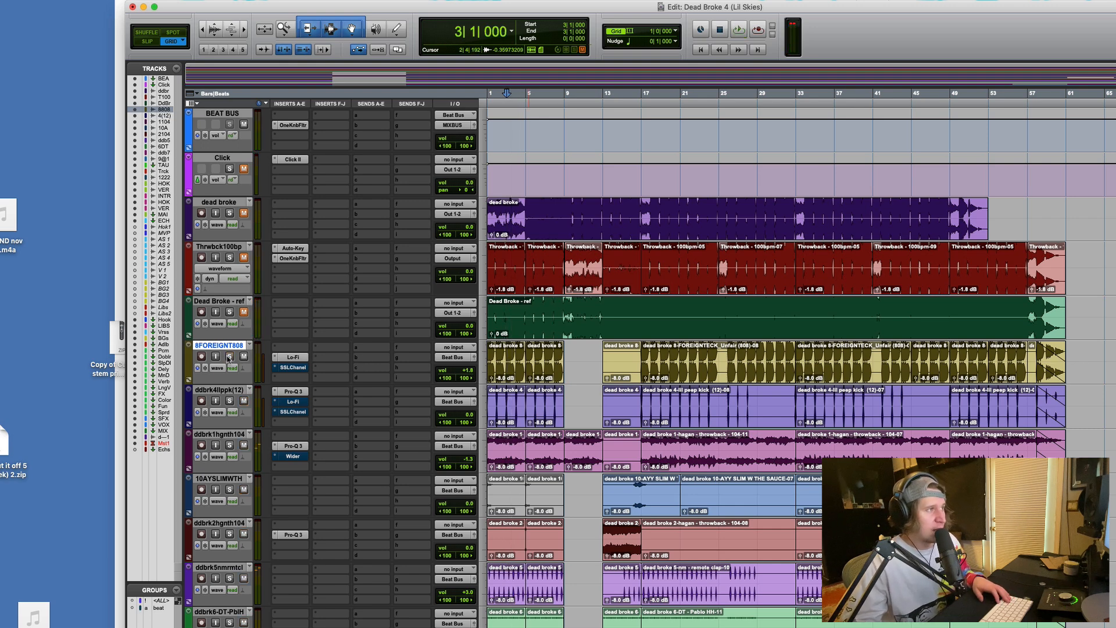
pyautogui.click(294, 357)
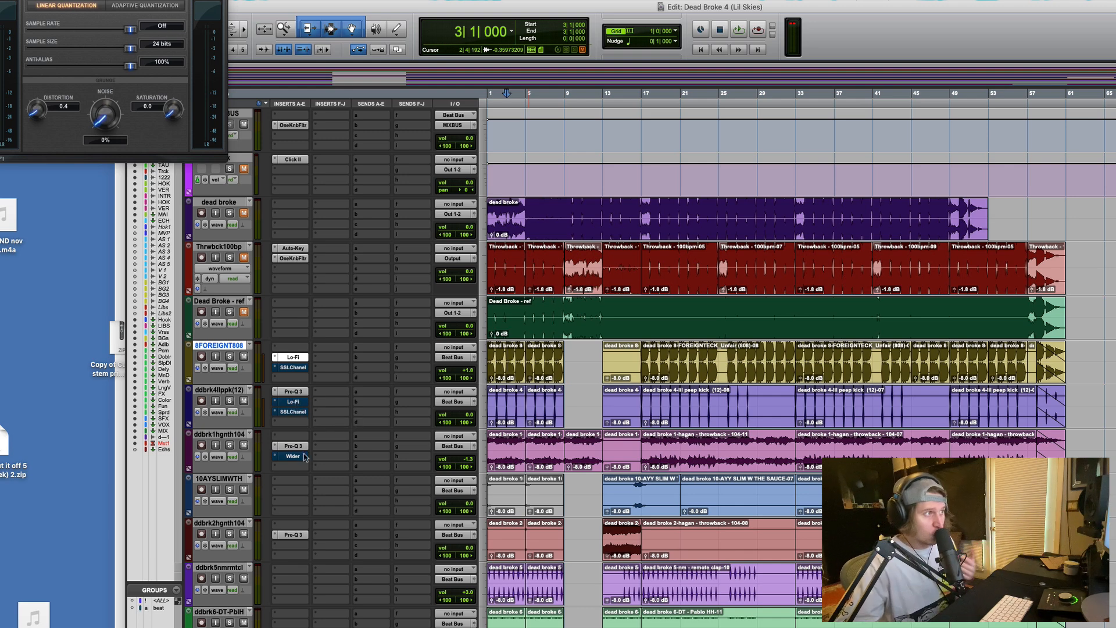
# Audition the ddbrk1hgnth104 track from bar 3 with Wider active, both soloed and within the full mix.
pyautogui.click(506, 443)
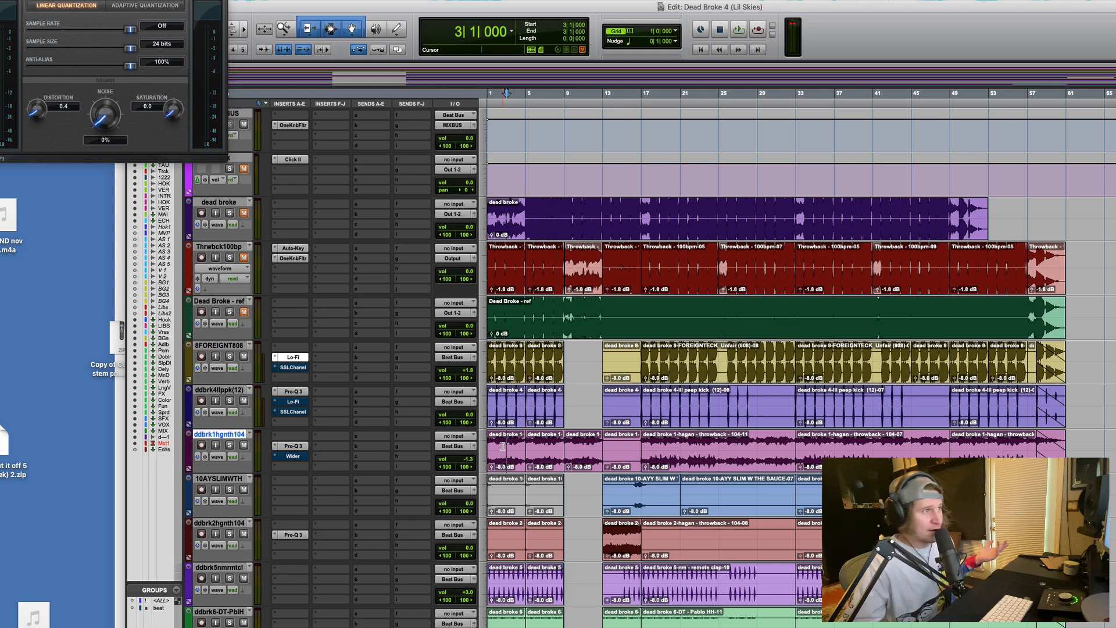
pyautogui.click(230, 445)
pyautogui.press('space')
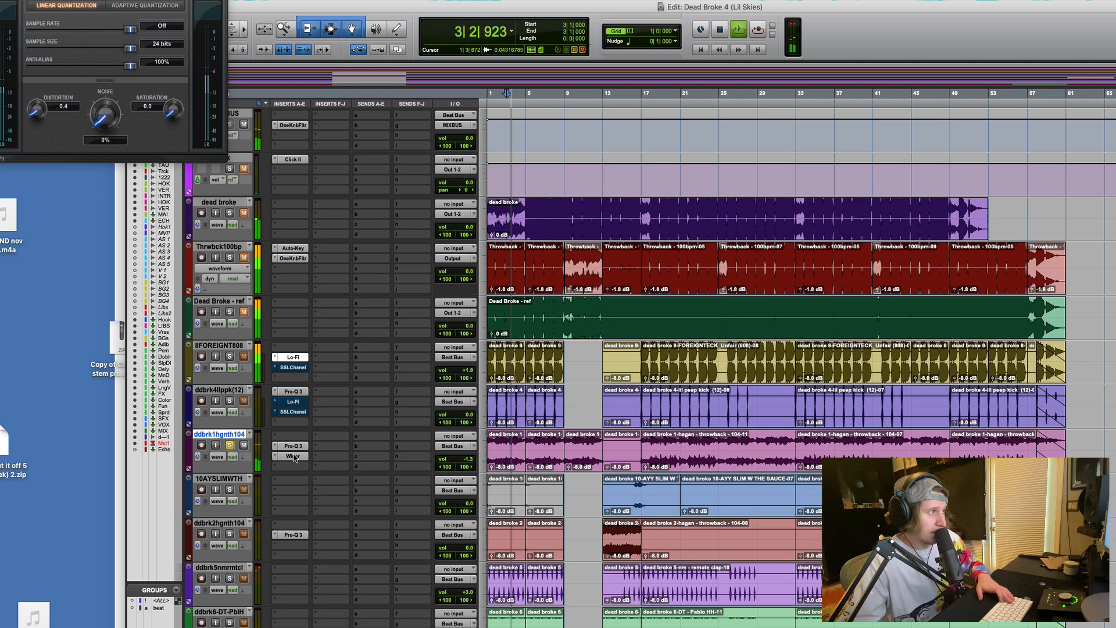
pyautogui.click(230, 446)
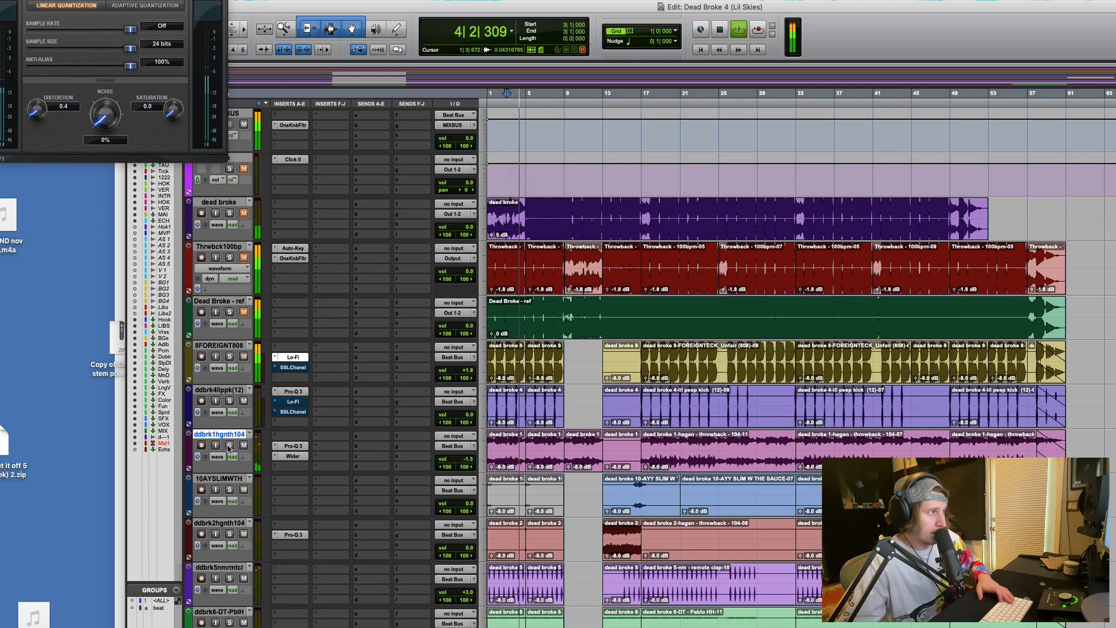
pyautogui.press('space')
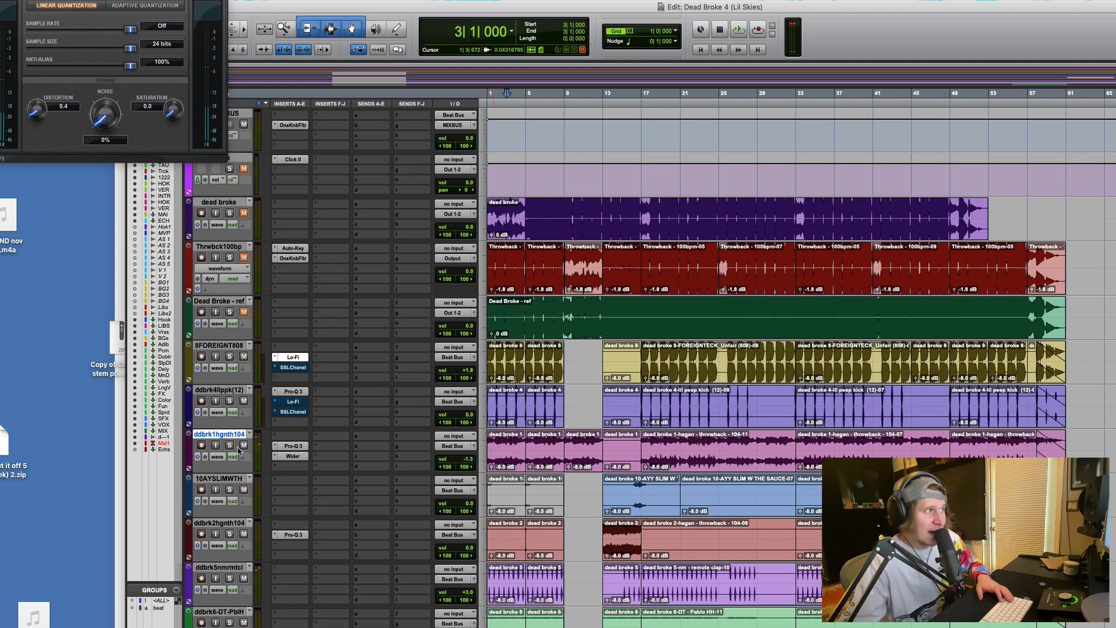
pyautogui.keyDown('super'); pyautogui.click(294, 457); pyautogui.keyUp('super')
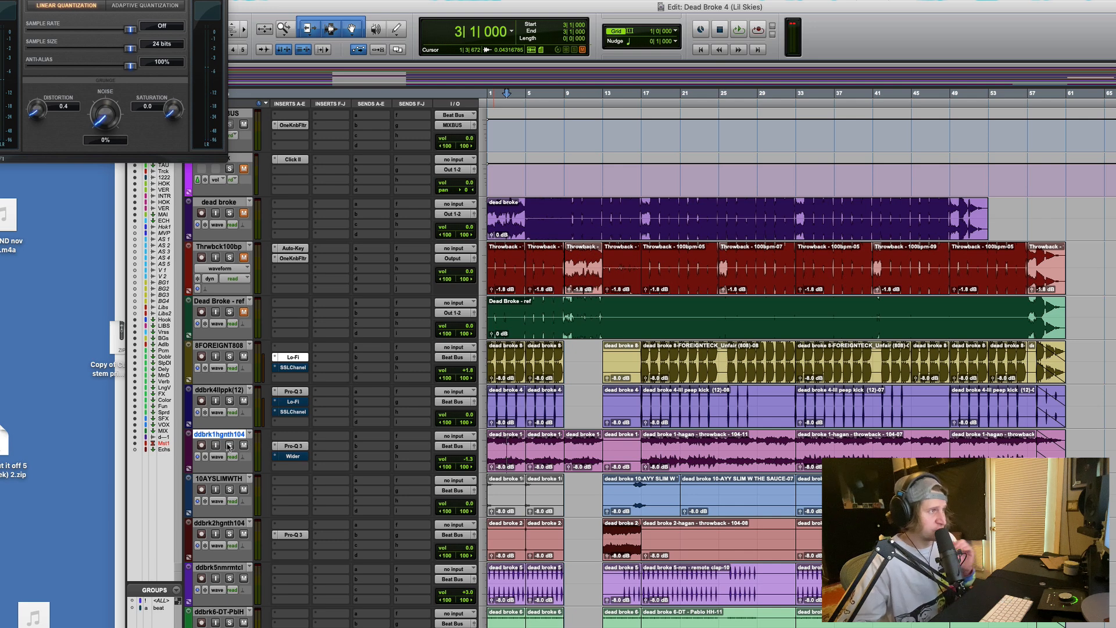
# Examine the Pro-Q 3 curve on the soloed ddbrk1hgnth104 track during playback, comparing Wider on and bypassed.
pyautogui.click(229, 446)
pyautogui.click(292, 446)
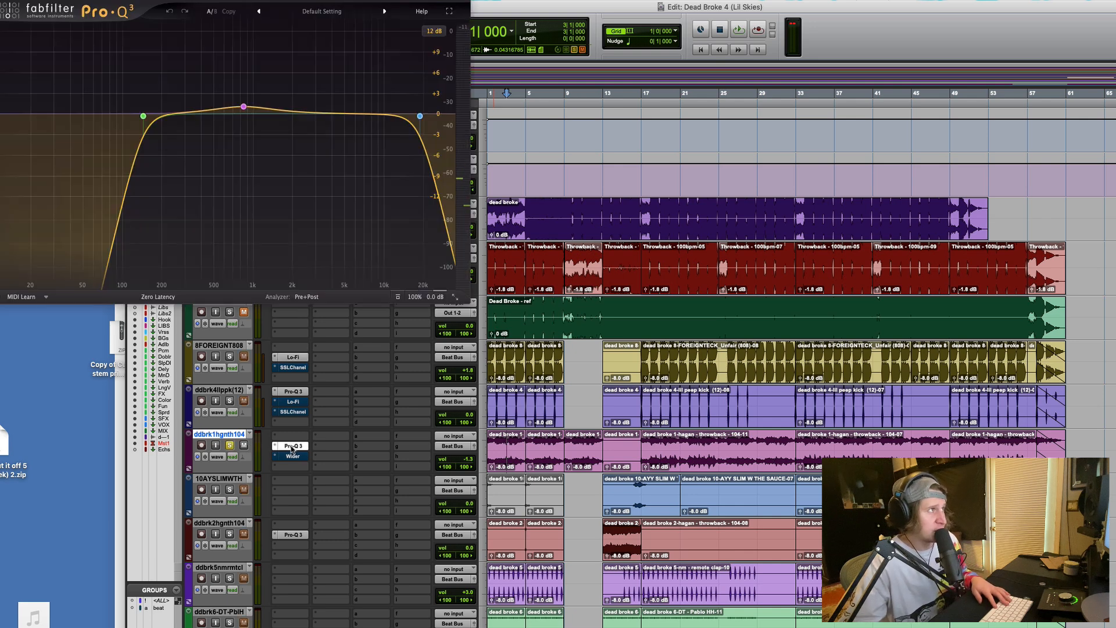
pyautogui.press('space')
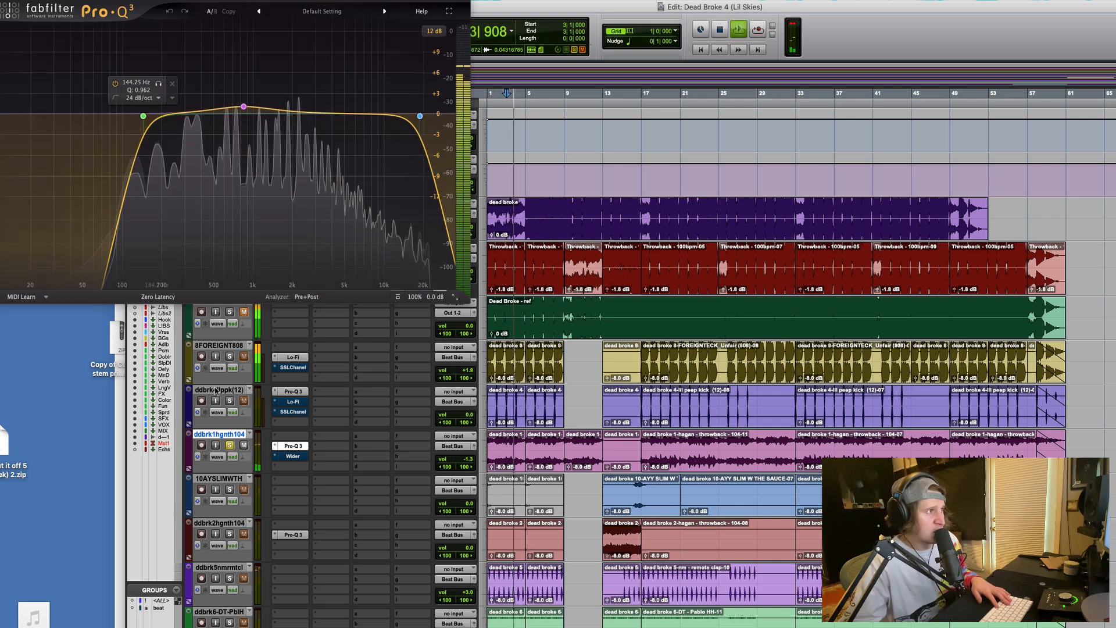
pyautogui.keyDown('super'); pyautogui.click(293, 456); pyautogui.keyUp('super')
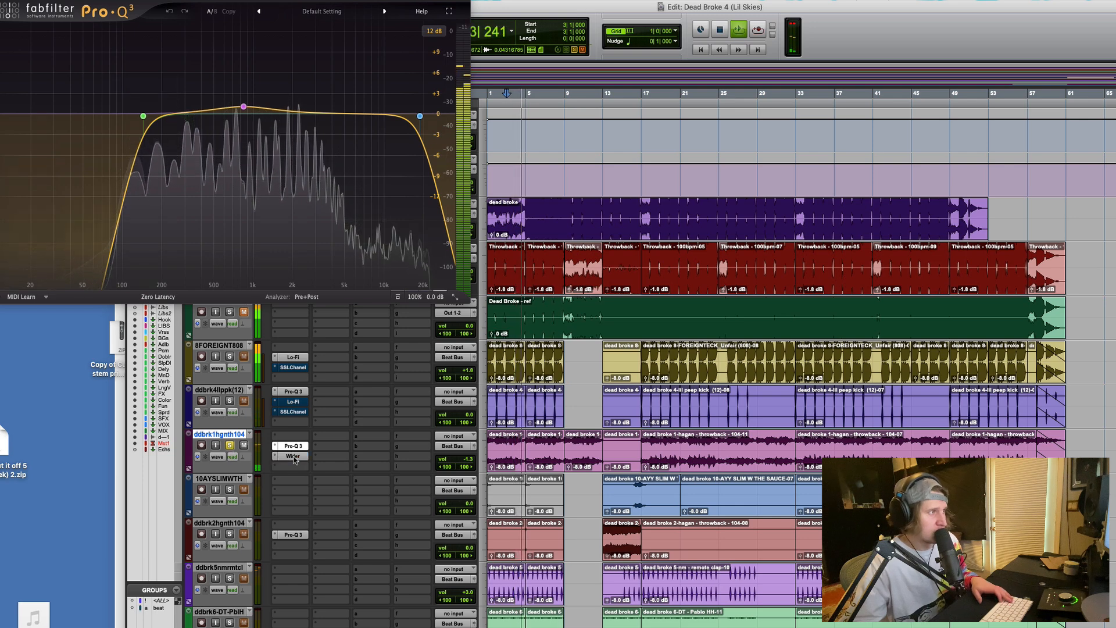
pyautogui.keyDown('super'); pyautogui.click(294, 456); pyautogui.keyUp('super')
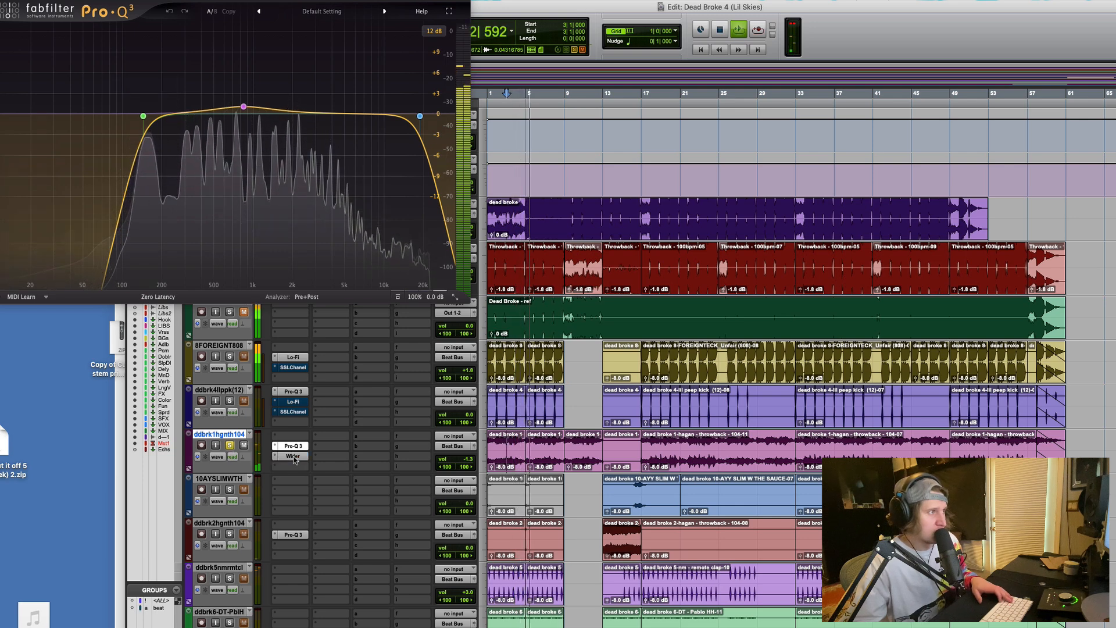
pyautogui.press('space')
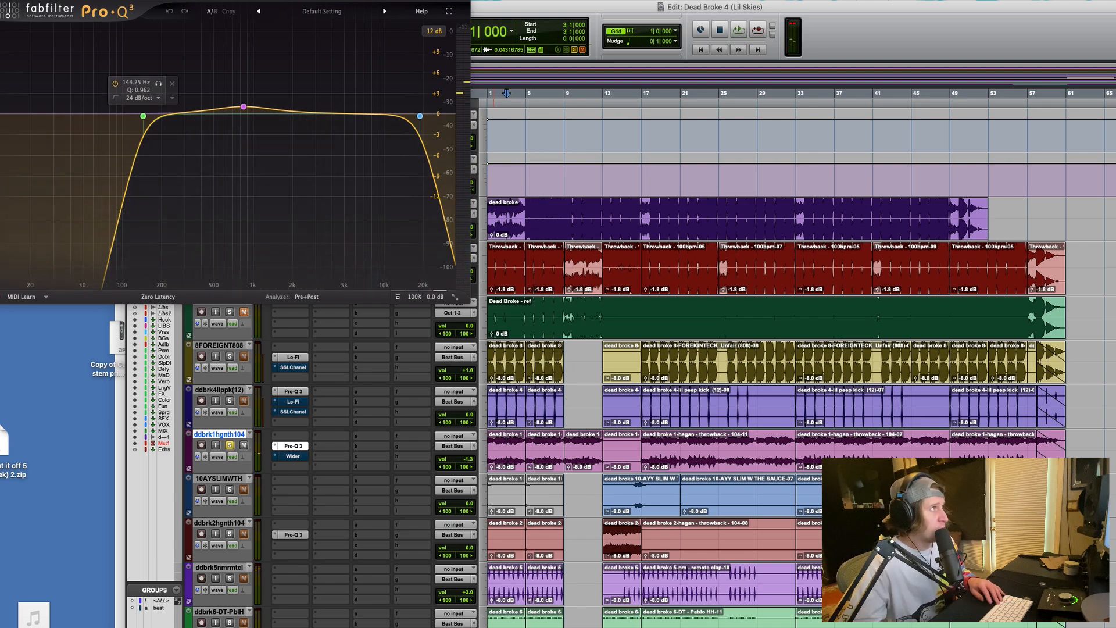
pyautogui.press('super+w')
pyautogui.scroll(-10, 331, 316)
pyautogui.scroll(8, 331, 315)
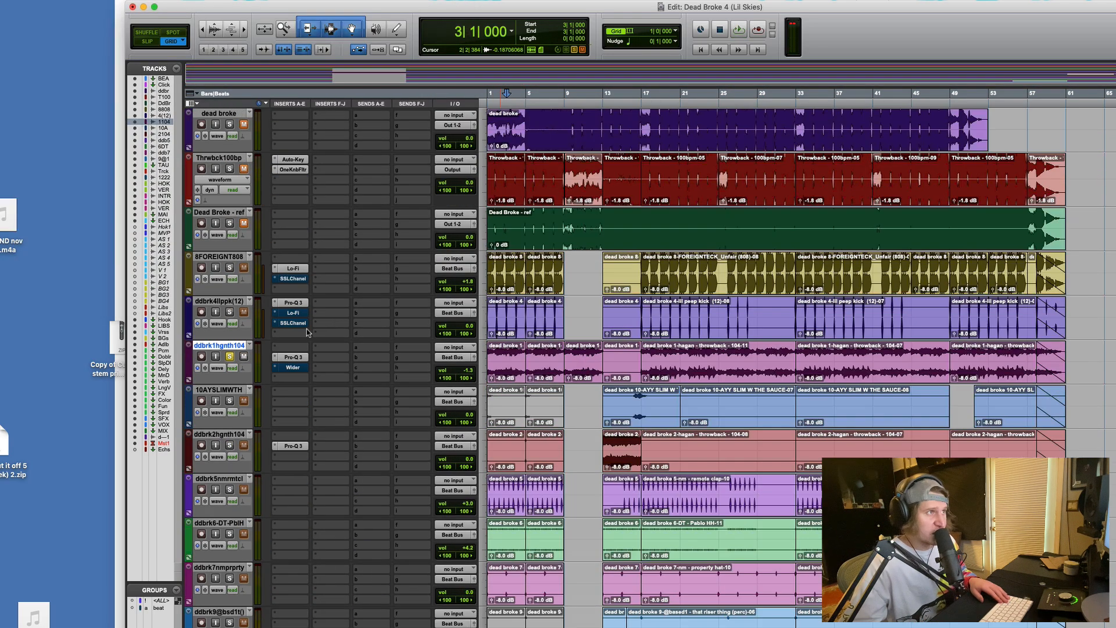
pyautogui.click(230, 358)
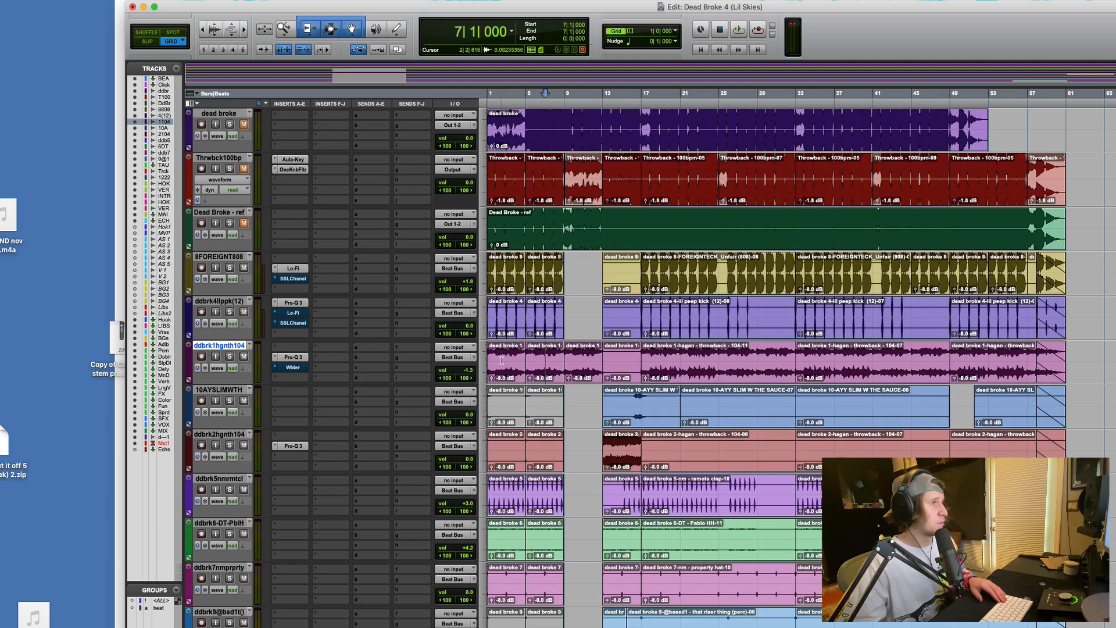
# Examine the Pro-Q 3 curve on the ddbrk2hgnth104 track while playing from bar 14, checking the track's solo briefly.
pyautogui.scroll(-6, 502, 359)
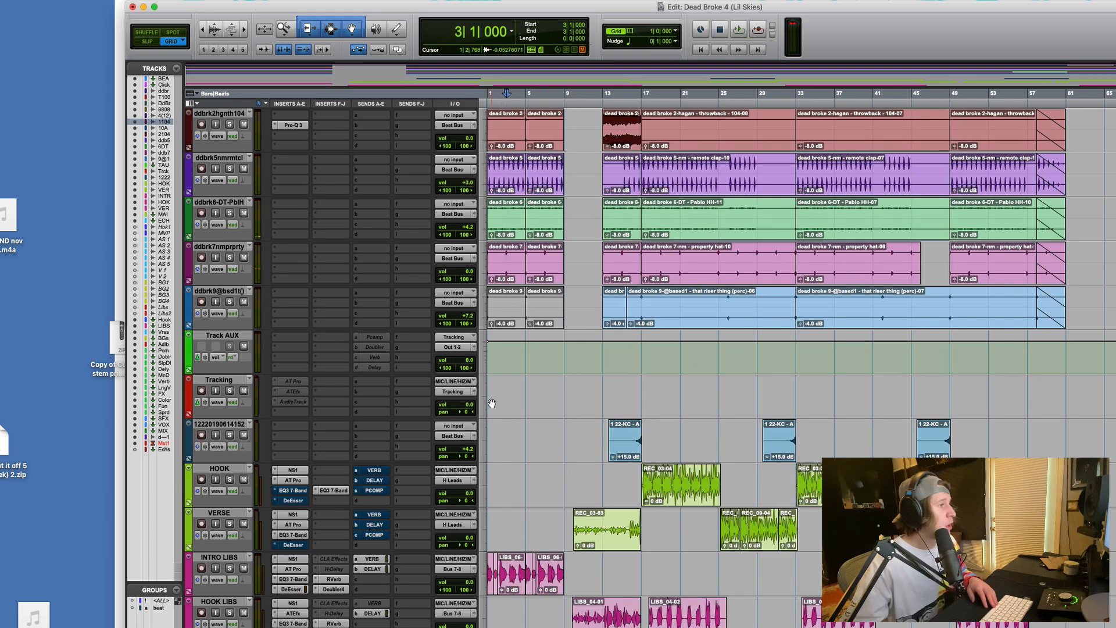
pyautogui.scroll(6, 495, 403)
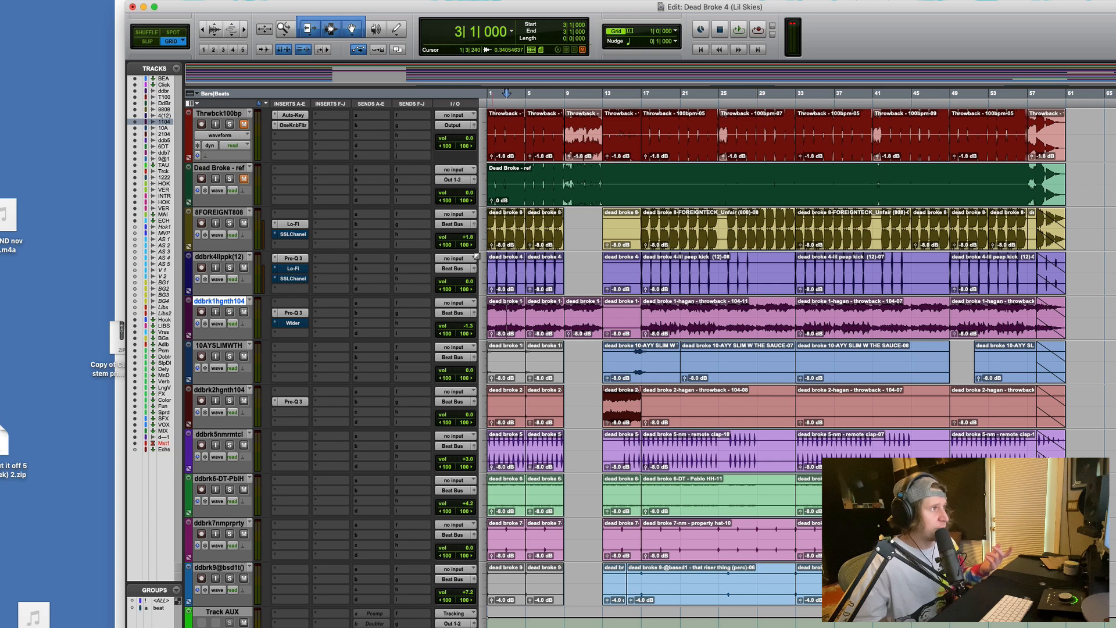
pyautogui.click(297, 402)
pyautogui.click(616, 396)
pyautogui.press('space')
pyautogui.click(232, 401)
pyautogui.click(229, 401)
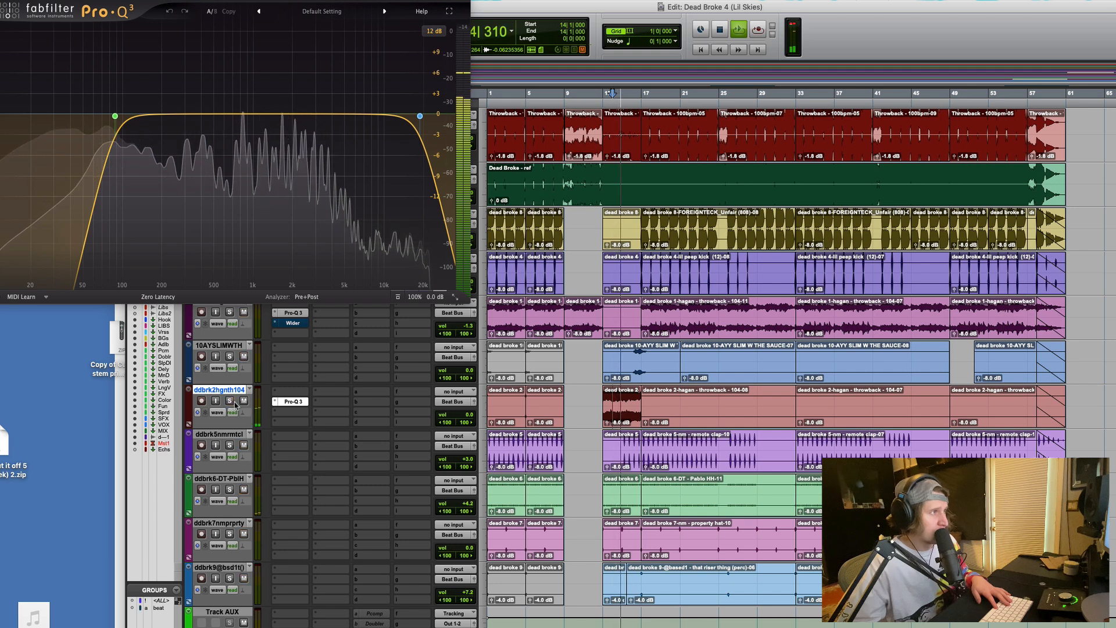
pyautogui.press('super+w')
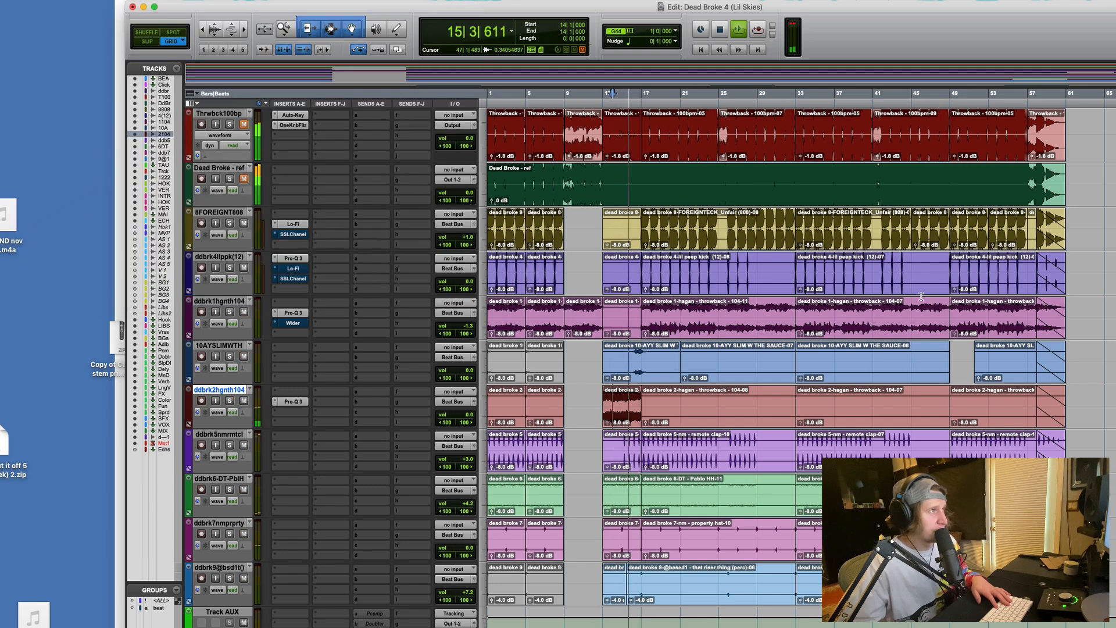
pyautogui.scroll(-20, 712, 268)
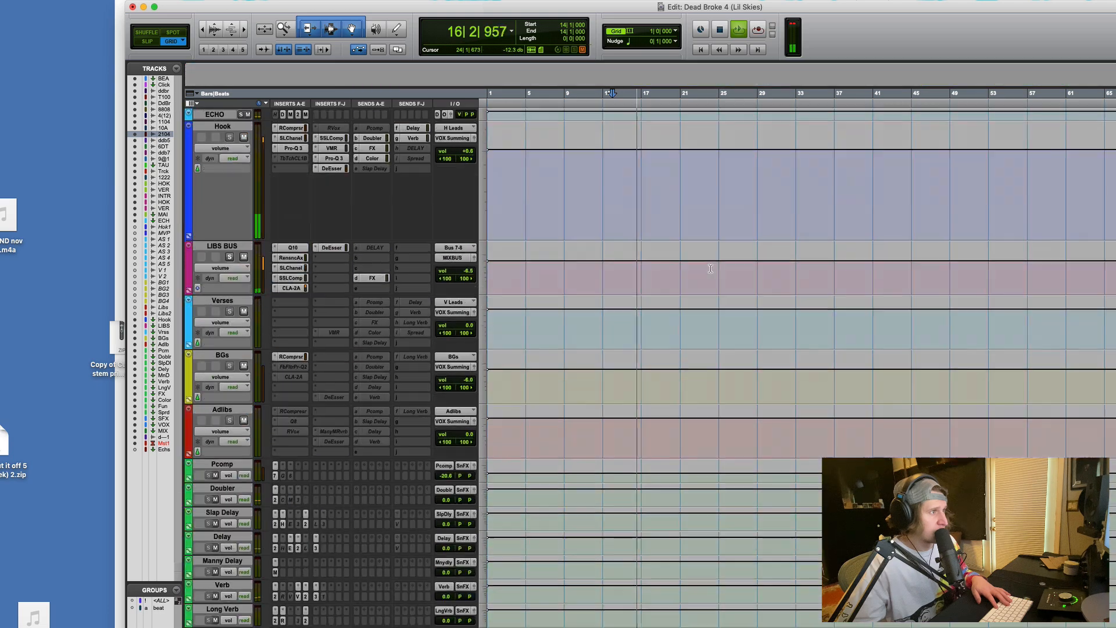
pyautogui.scroll(20, 711, 267)
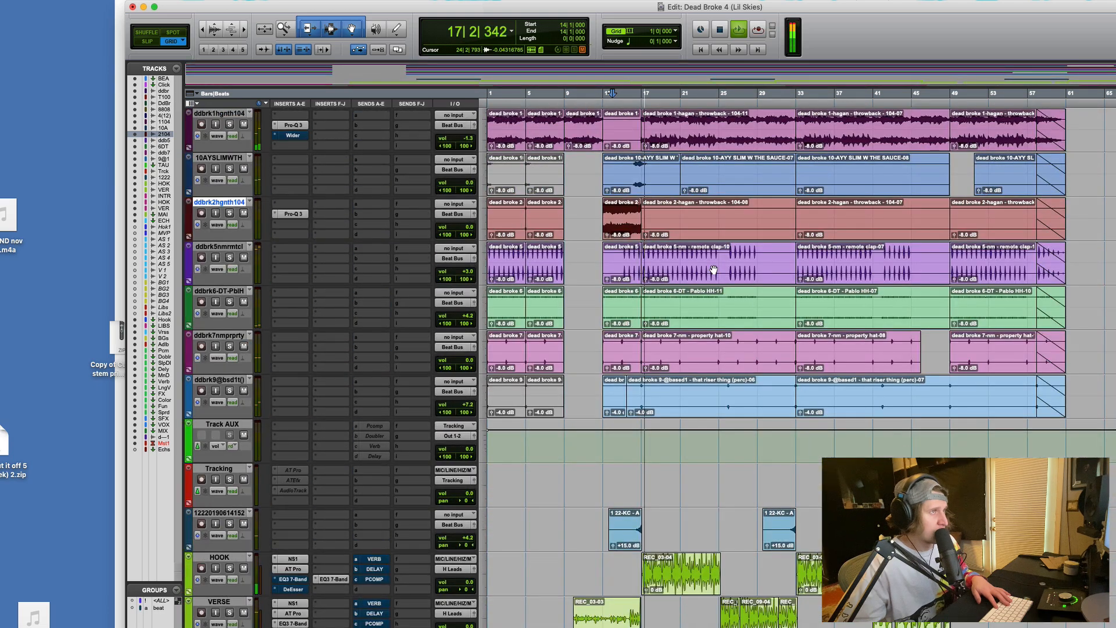
pyautogui.press('space')
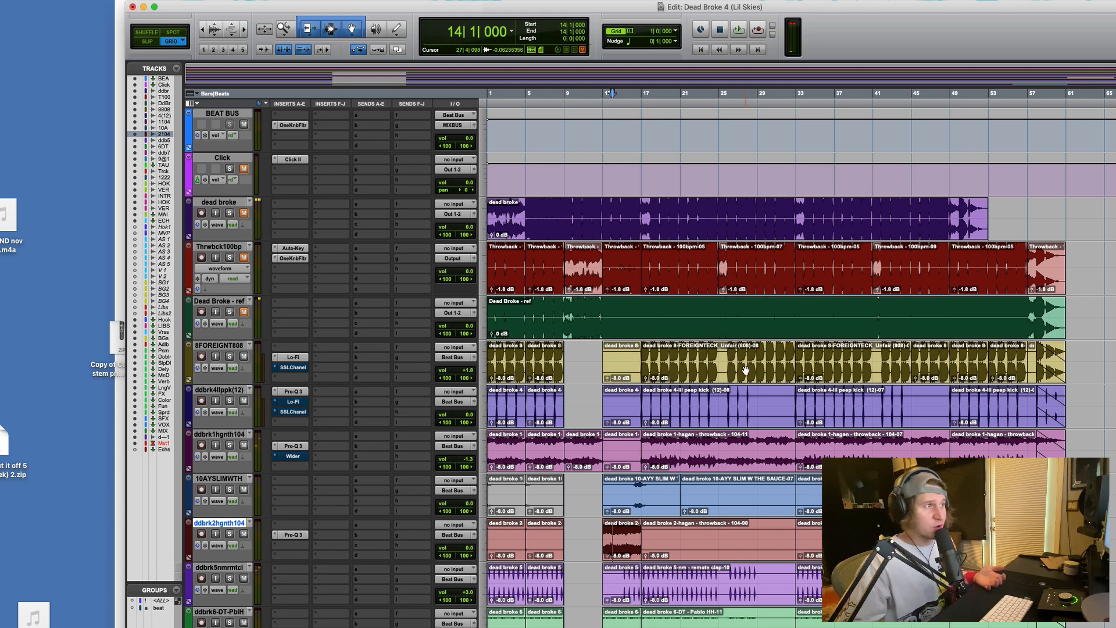
# Inspect the settings of the second EQ3 7-Band insert on the HOOK vocal track and close its window.
pyautogui.scroll(-3, 473, 510)
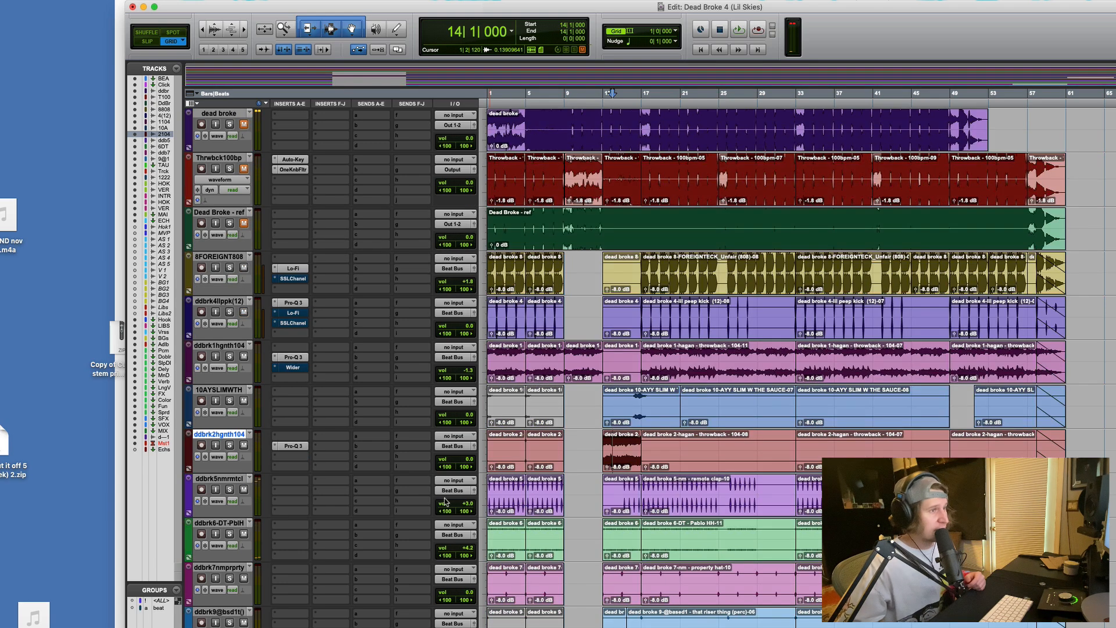
pyautogui.scroll(-1, 710, 599)
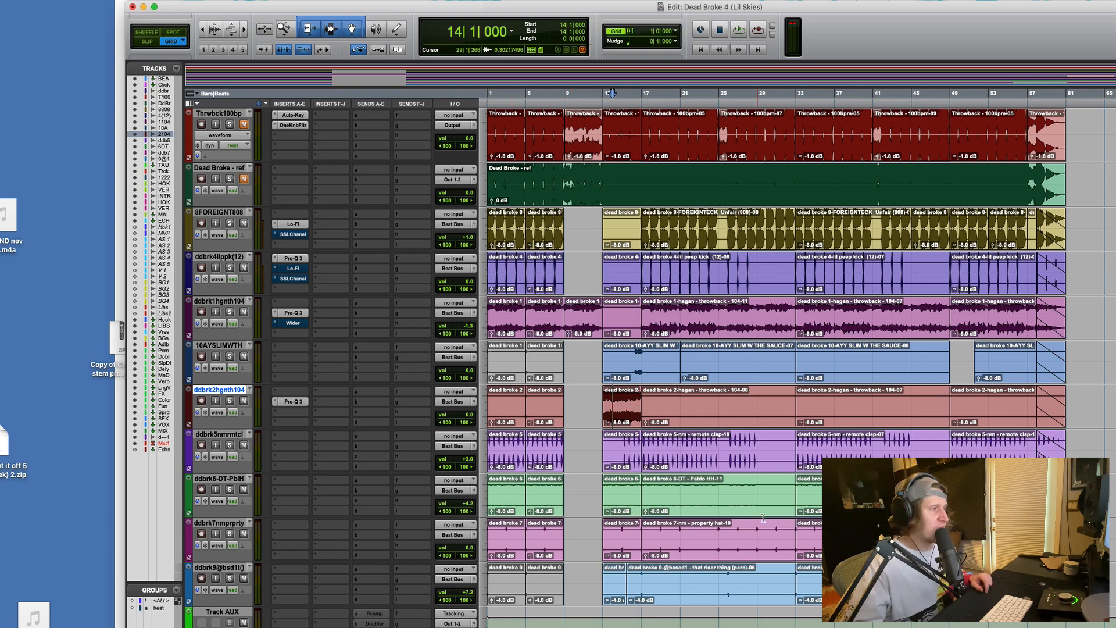
pyautogui.scroll(-9, 761, 517)
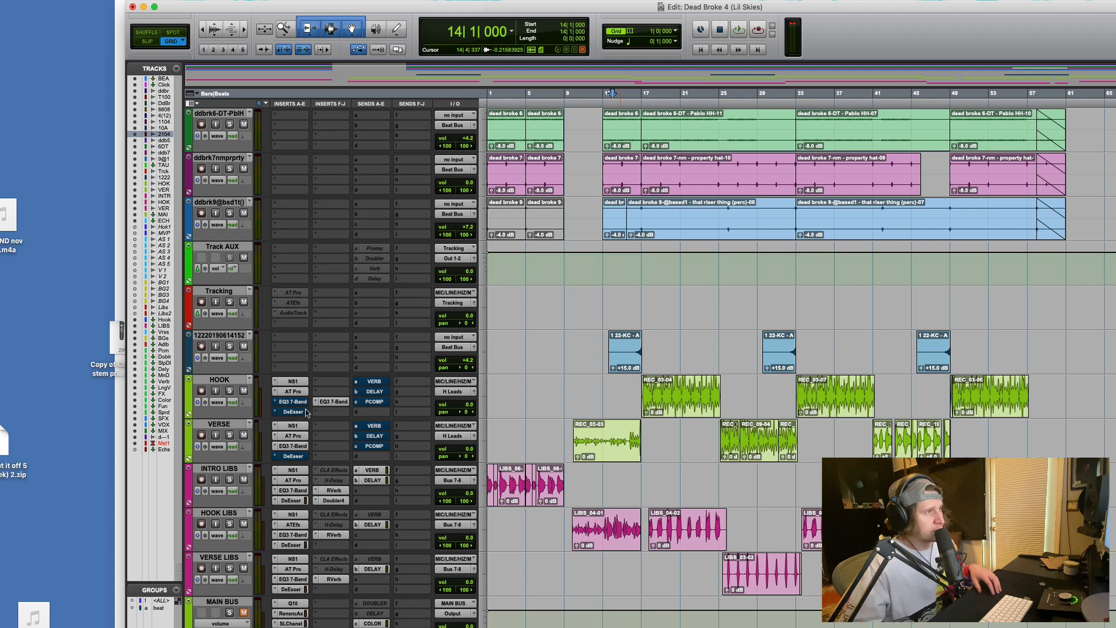
pyautogui.click(330, 405)
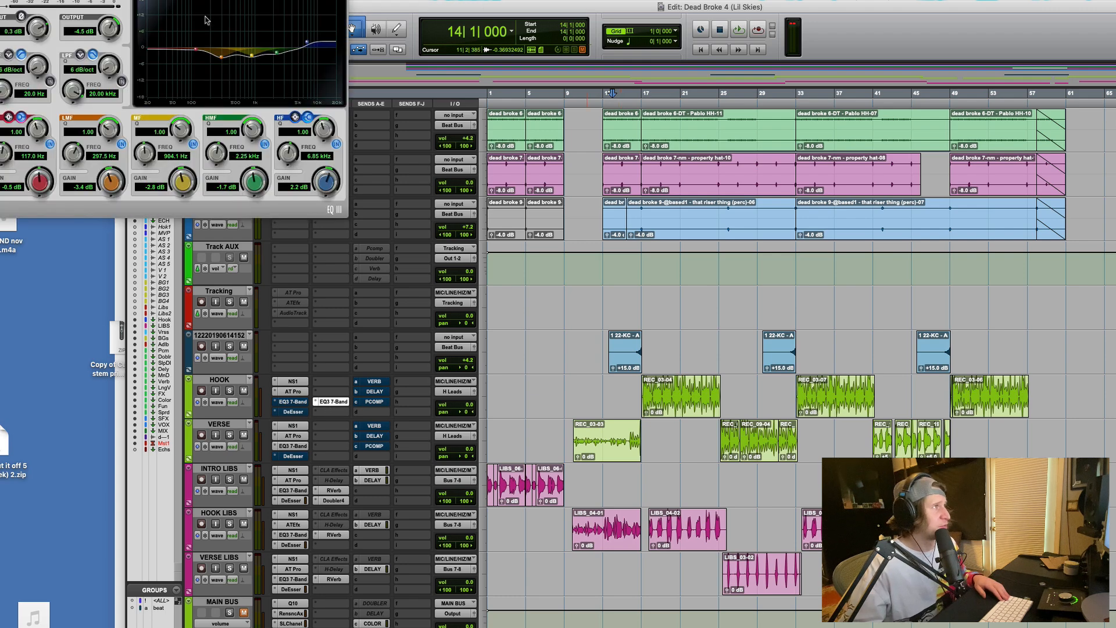
pyautogui.press('super+w')
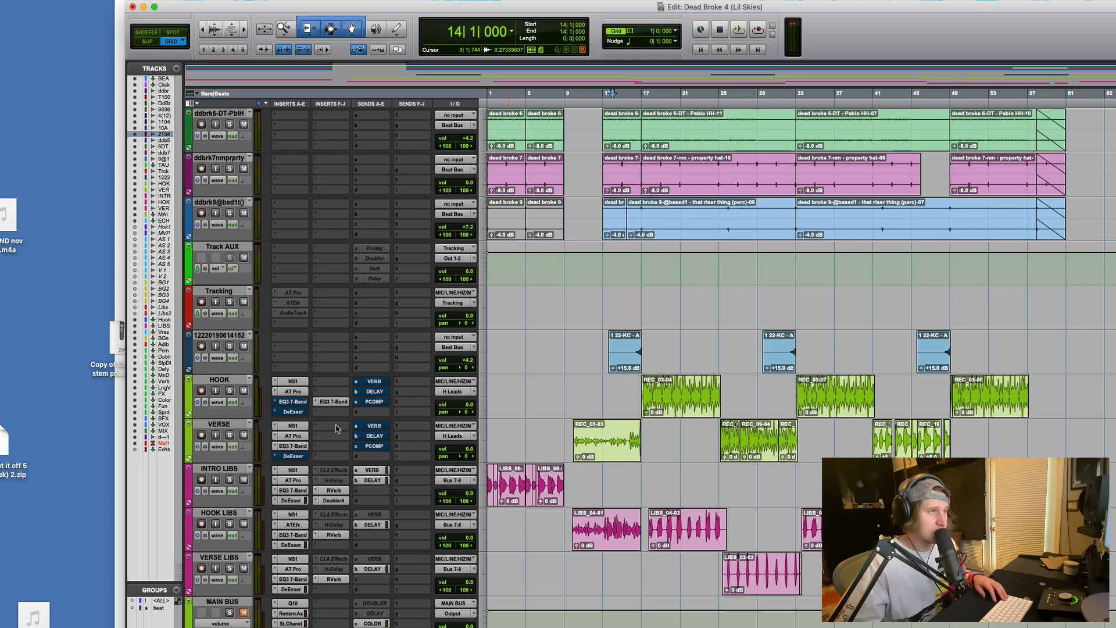
# Audition the dead broke track soloed from bar 12, and restore its solo and mute switches after stopping.
pyautogui.scroll(-10, 669, 398)
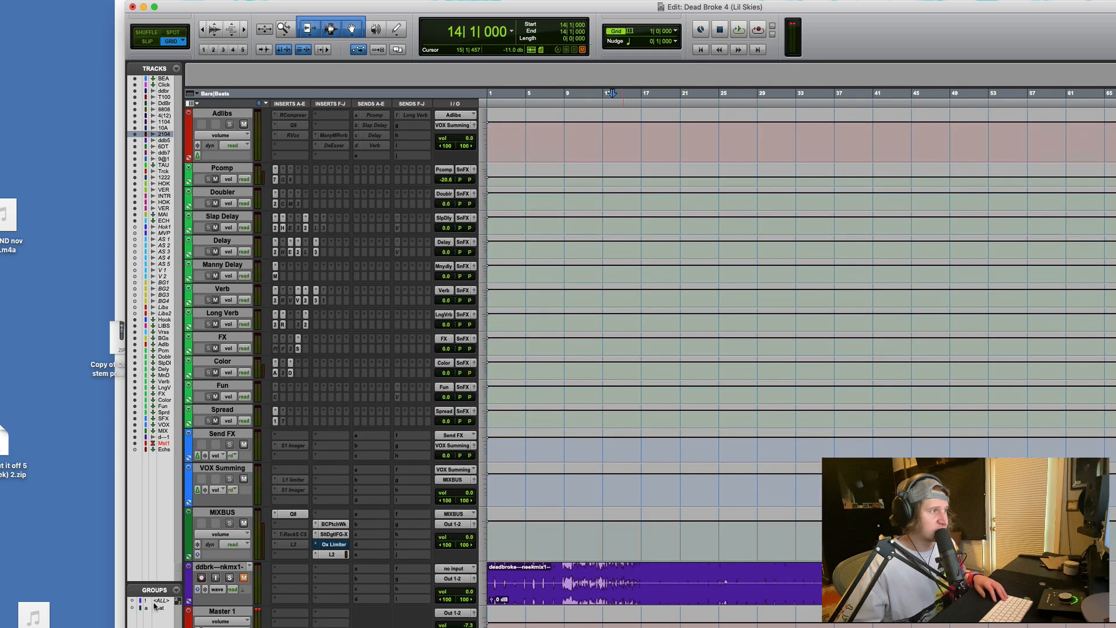
pyautogui.scroll(10, 401, 552)
pyautogui.click(229, 212)
pyautogui.click(589, 208)
pyautogui.press('space')
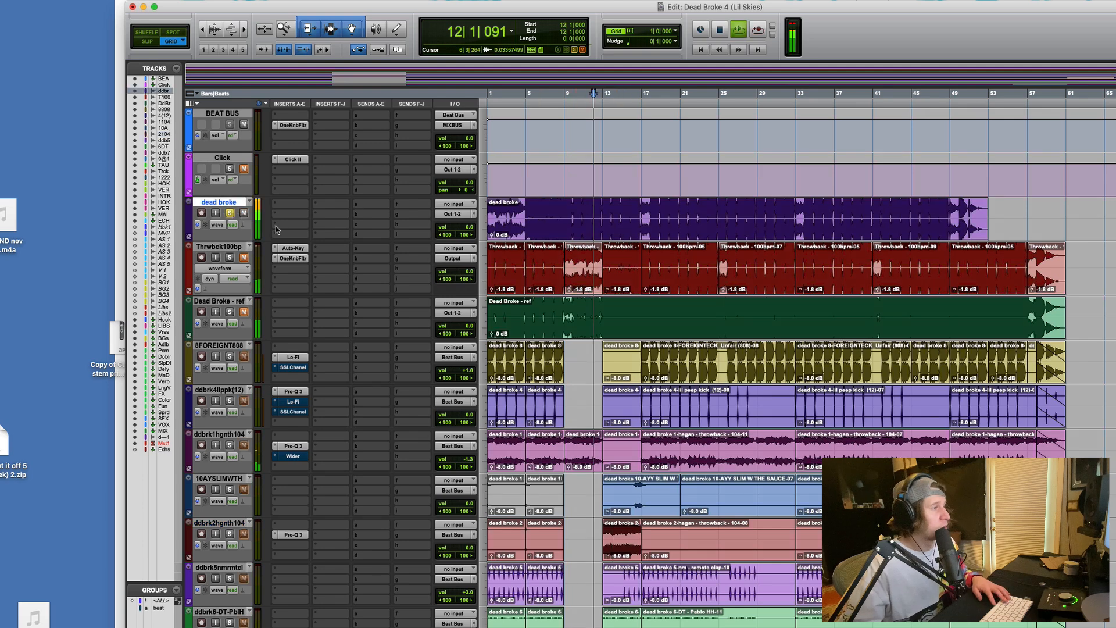
pyautogui.press('space')
pyautogui.click(230, 213)
pyautogui.click(243, 213)
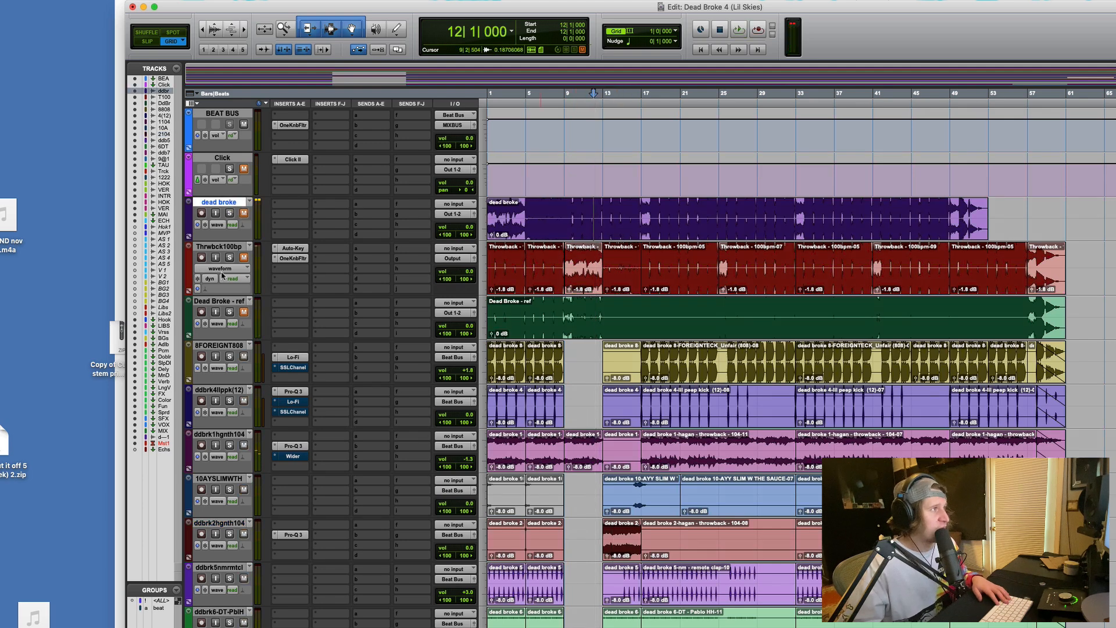
# Compare the Dead Broke - ref track with the full mix from bar 17 by toggling its solo and mute during playback.
pyautogui.click(230, 314)
pyautogui.press('space')
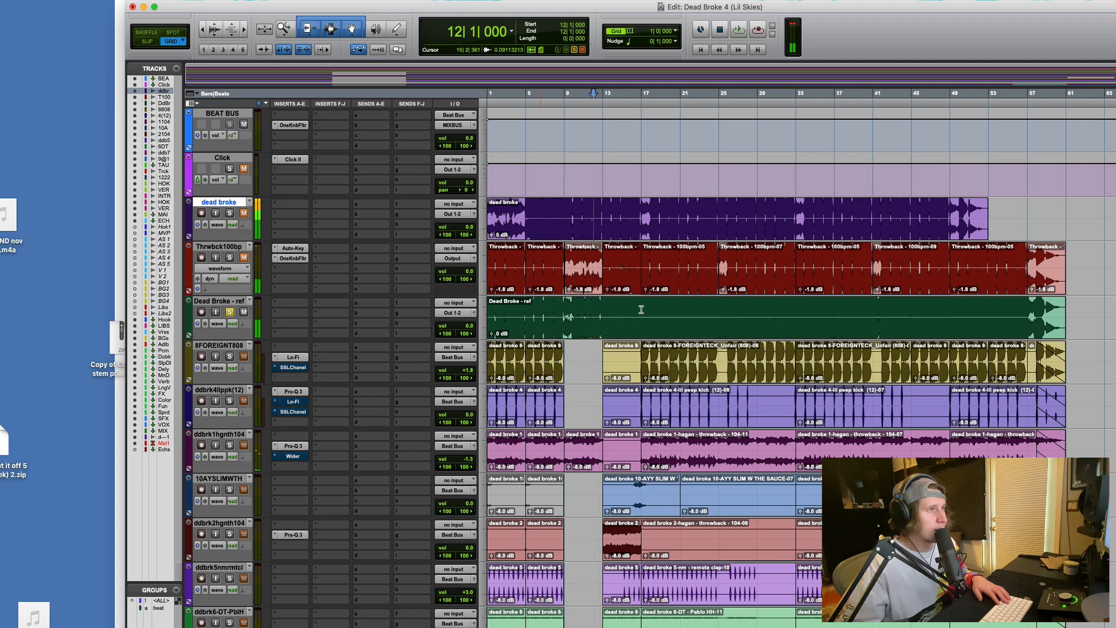
pyautogui.click(219, 301)
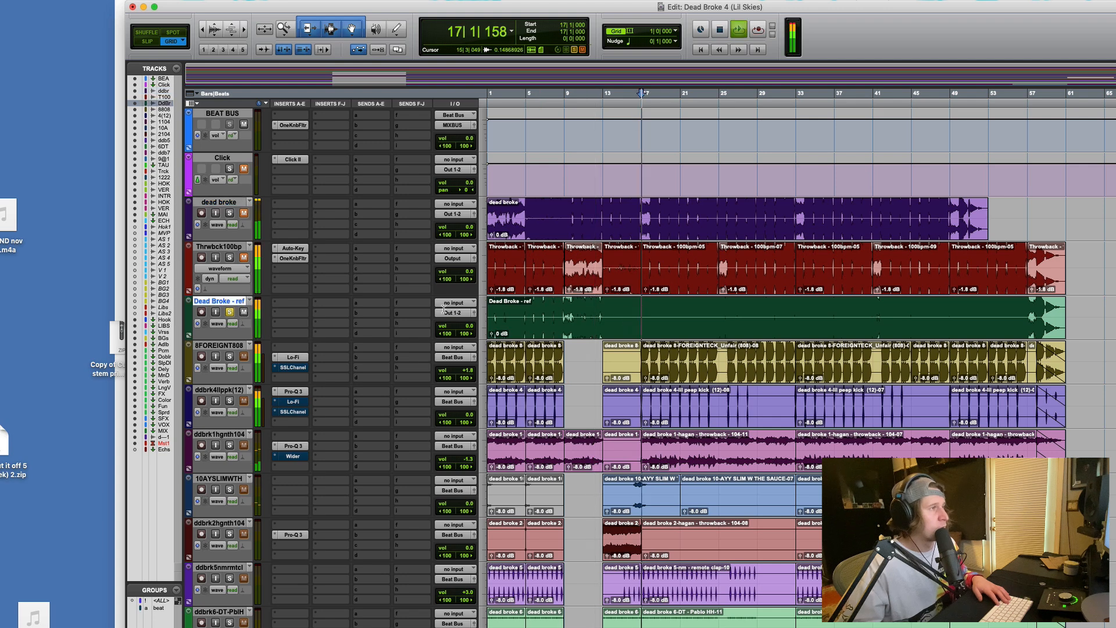
pyautogui.click(230, 312)
pyautogui.click(243, 312)
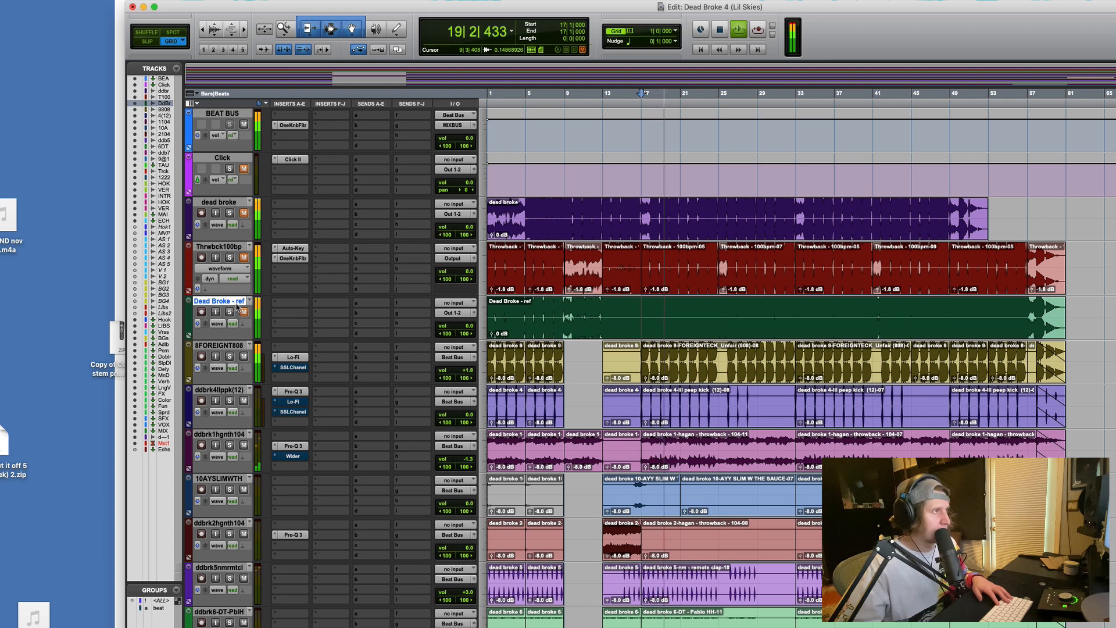
pyautogui.click(230, 312)
pyautogui.click(243, 312)
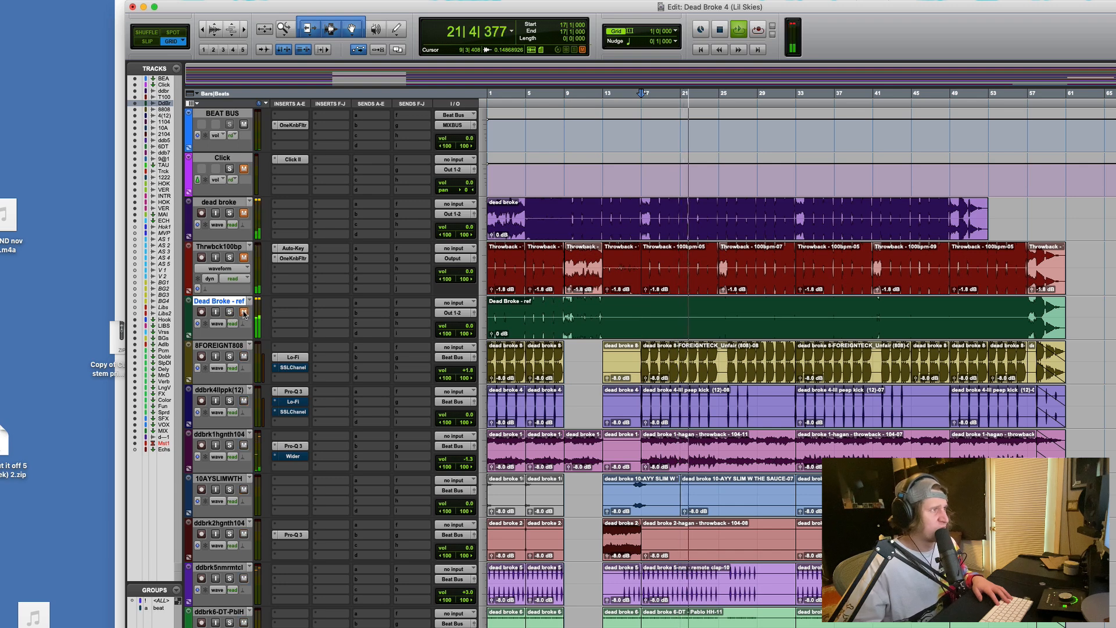
pyautogui.press('space')
# Examine the Renaissance Compressor on the Hook bus while playing from bar 17.
pyautogui.scroll(-10, 769, 223)
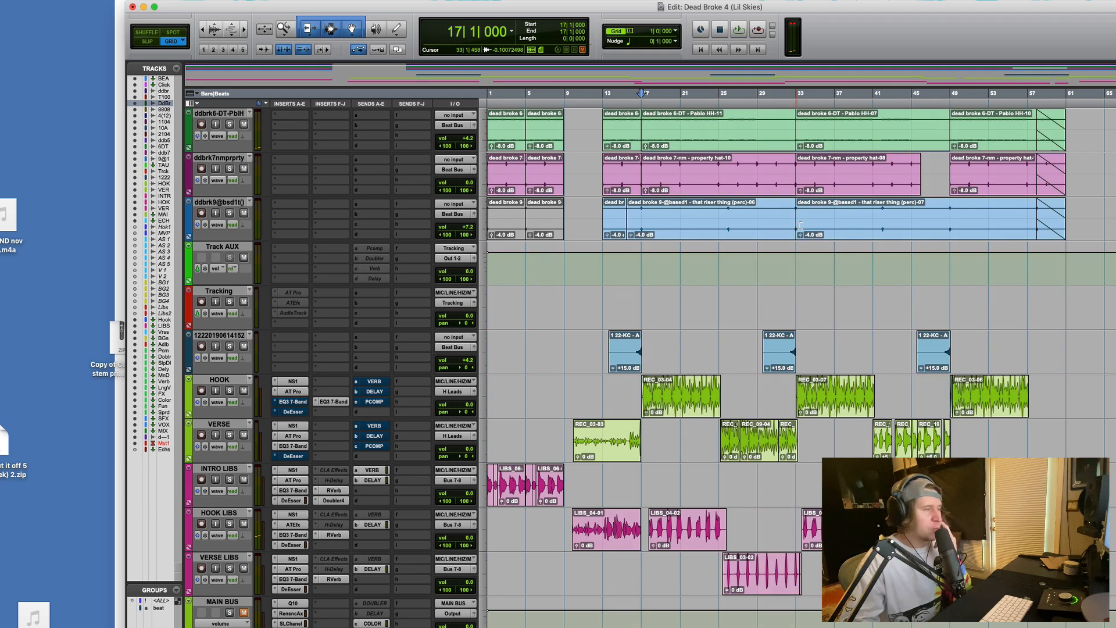
pyautogui.scroll(-4, 799, 227)
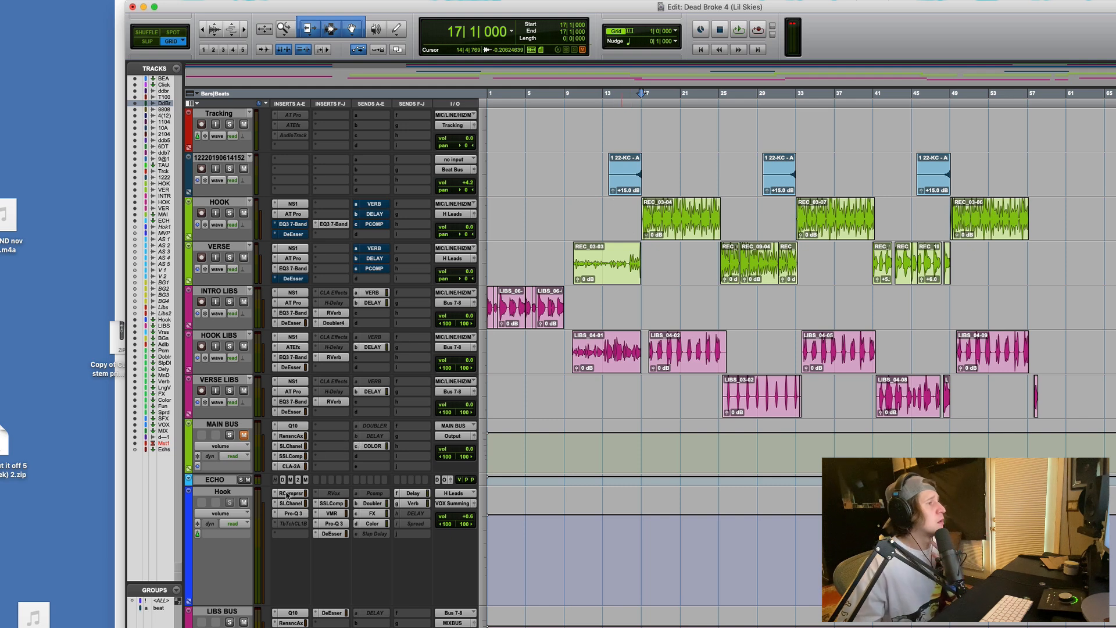
pyautogui.click(285, 495)
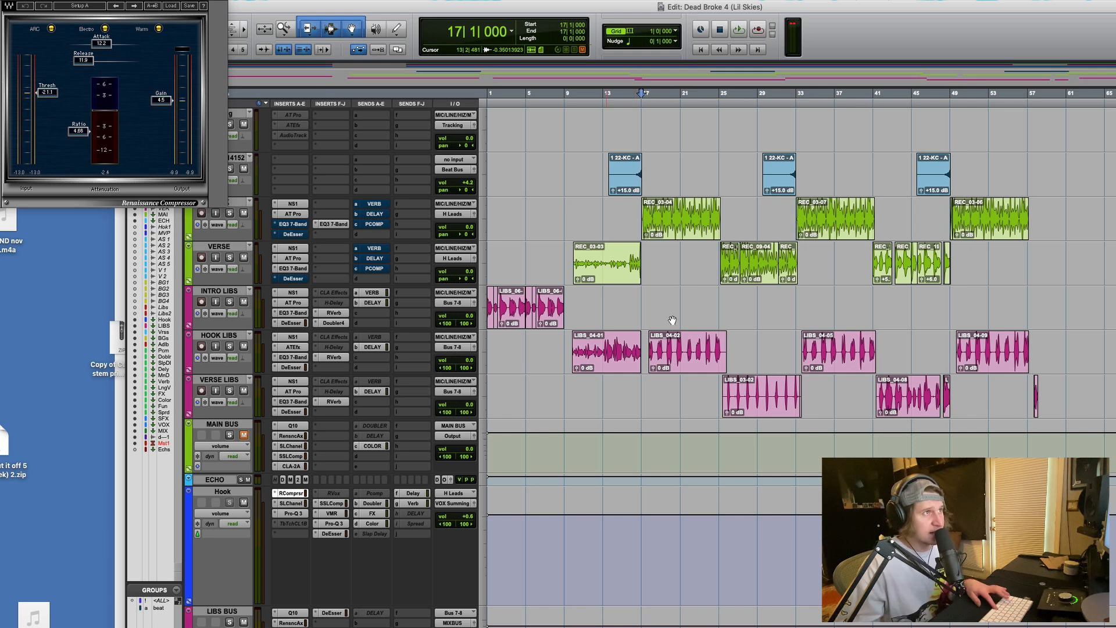
pyautogui.press('space')
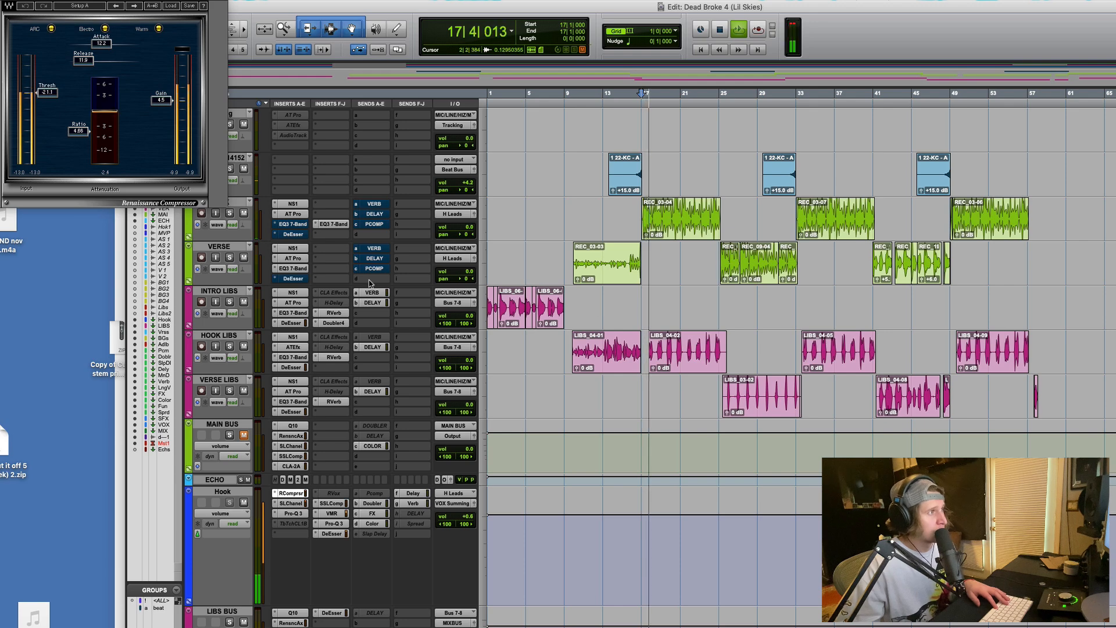
# Examine the SSLChannel insert on the Hook bus during playback from bar 17, trying its LMF gain, and close its window.
pyautogui.click(291, 504)
pyautogui.press('space')
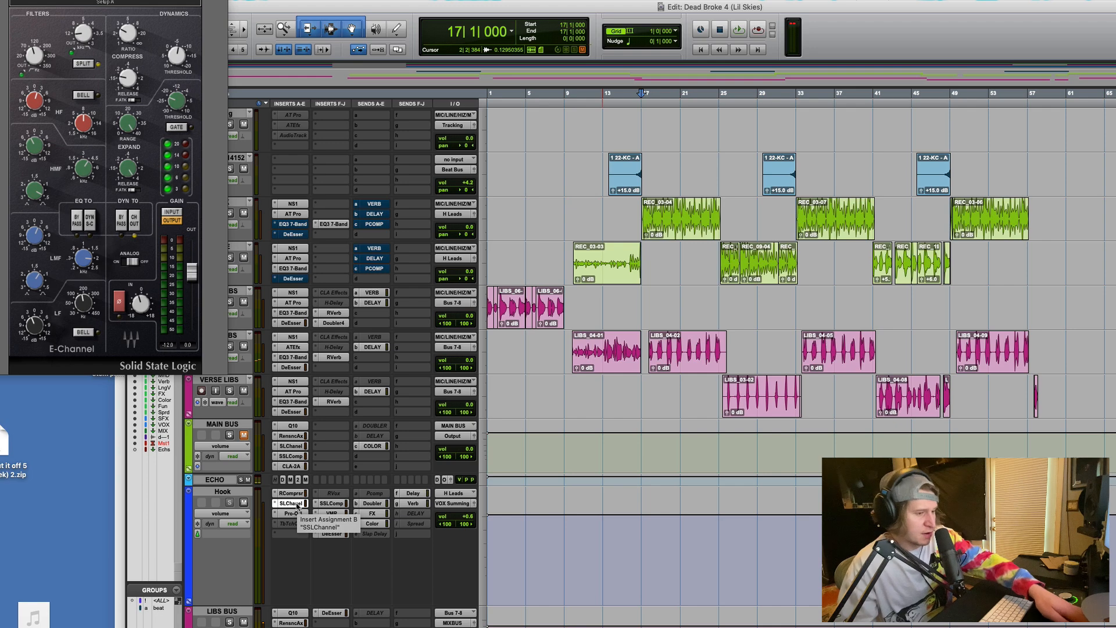
pyautogui.press('space')
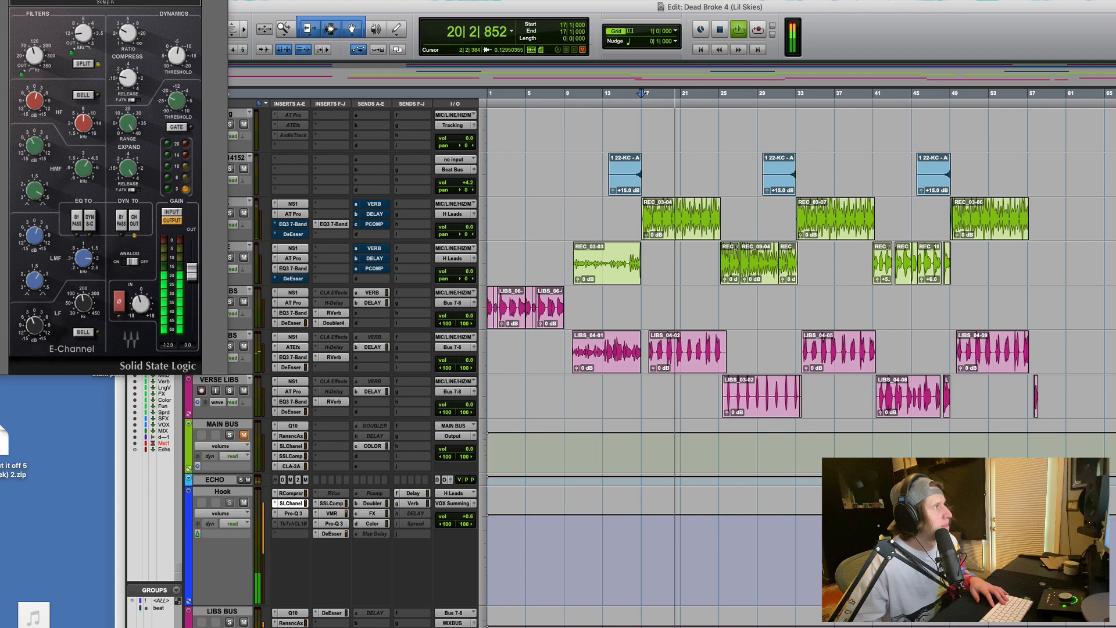
pyautogui.press('space')
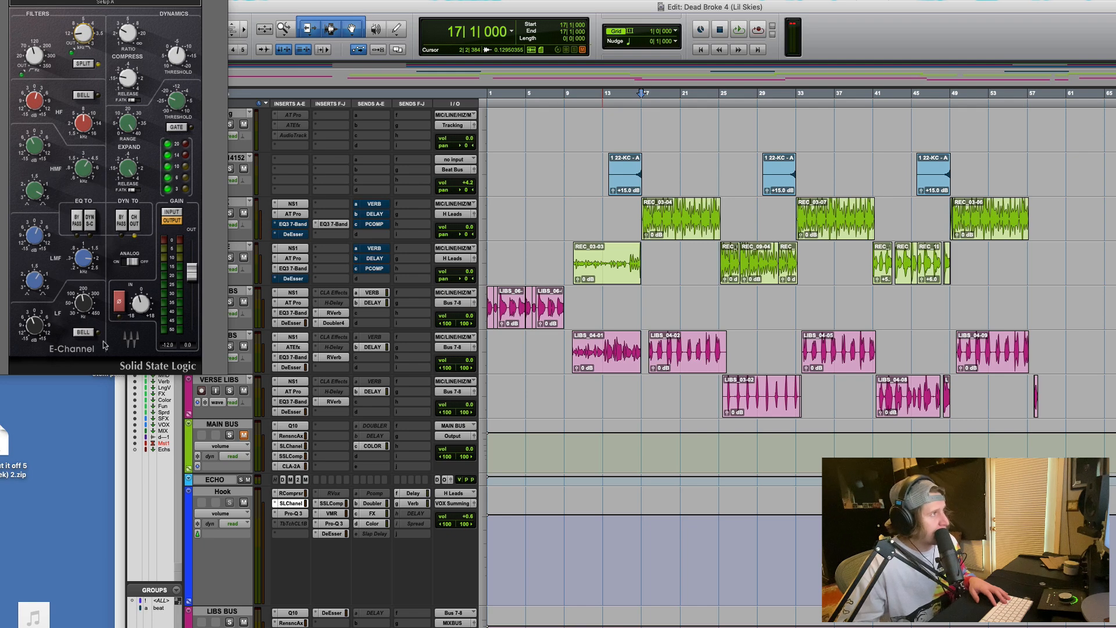
pyautogui.press('space')
pyautogui.moveTo(33, 237)
pyautogui.mouseDown()
pyautogui.moveTo(33, 252)
pyautogui.moveTo(33, 226)
pyautogui.mouseUp()
pyautogui.press('space')
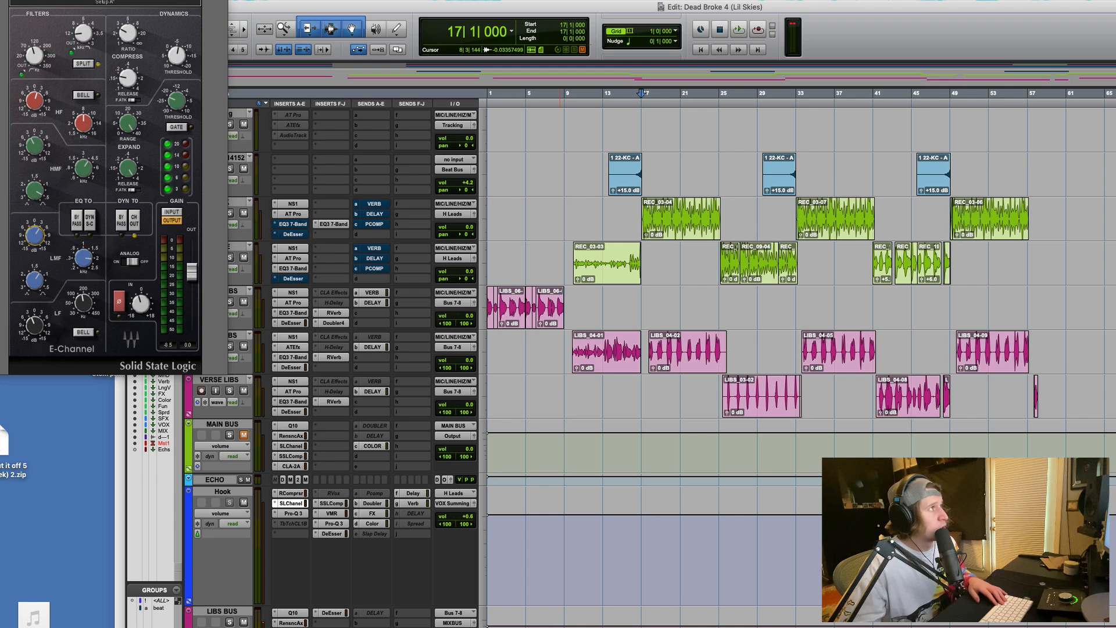
pyautogui.press('super+w')
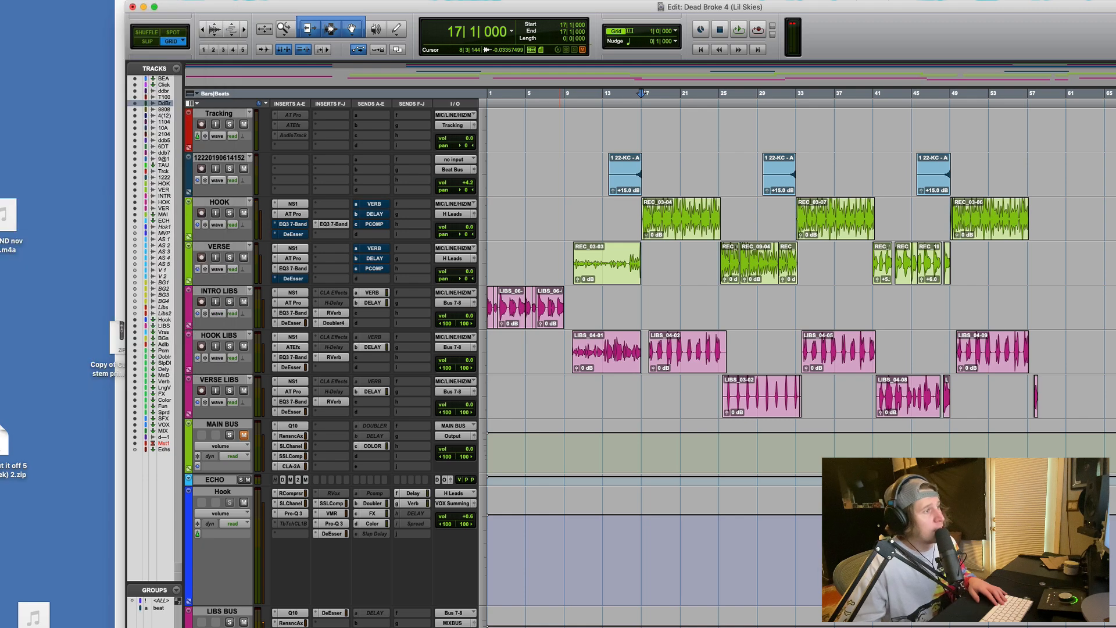
# Examine the EQ curve of the first Pro-Q 3 insert on the Hook bus during playback, and close its window.
pyautogui.click(293, 514)
pyautogui.moveTo(329, 129)
pyautogui.press('space')
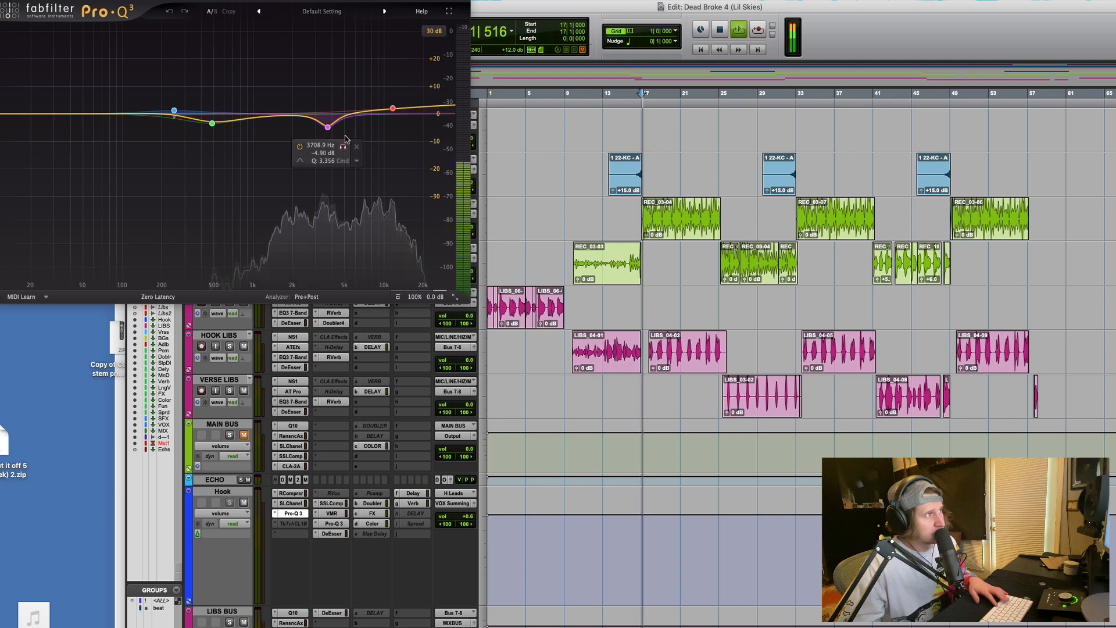
pyautogui.press('space')
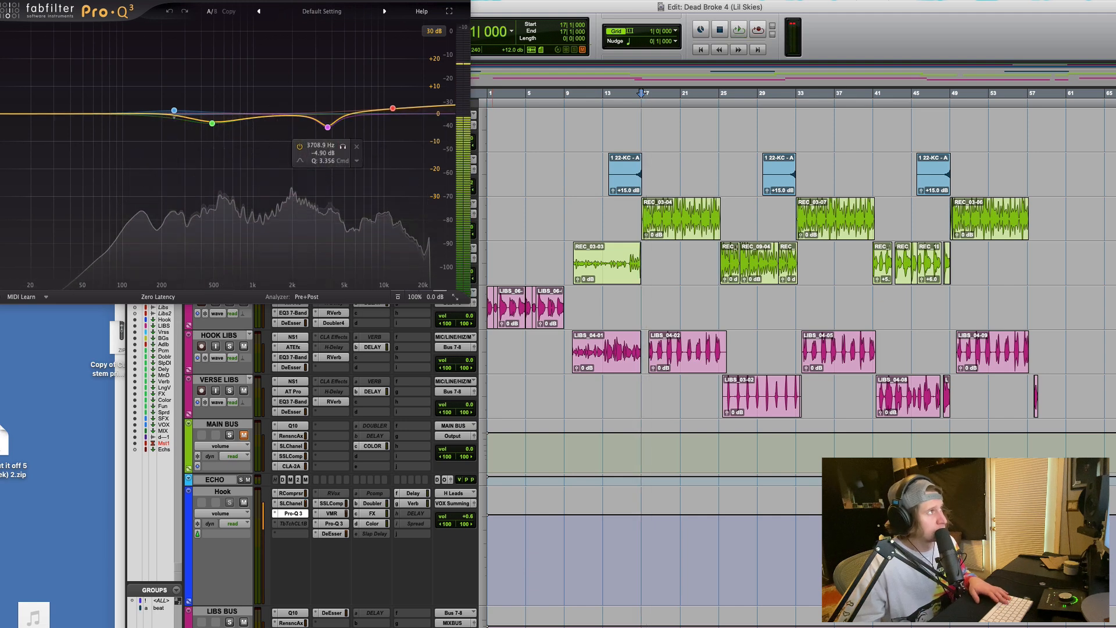
pyautogui.press('super+w')
# Examine the SSLComp gain reduction on the Hook bus while playing from bar 18, moving its window into full view before closing it.
pyautogui.click(336, 505)
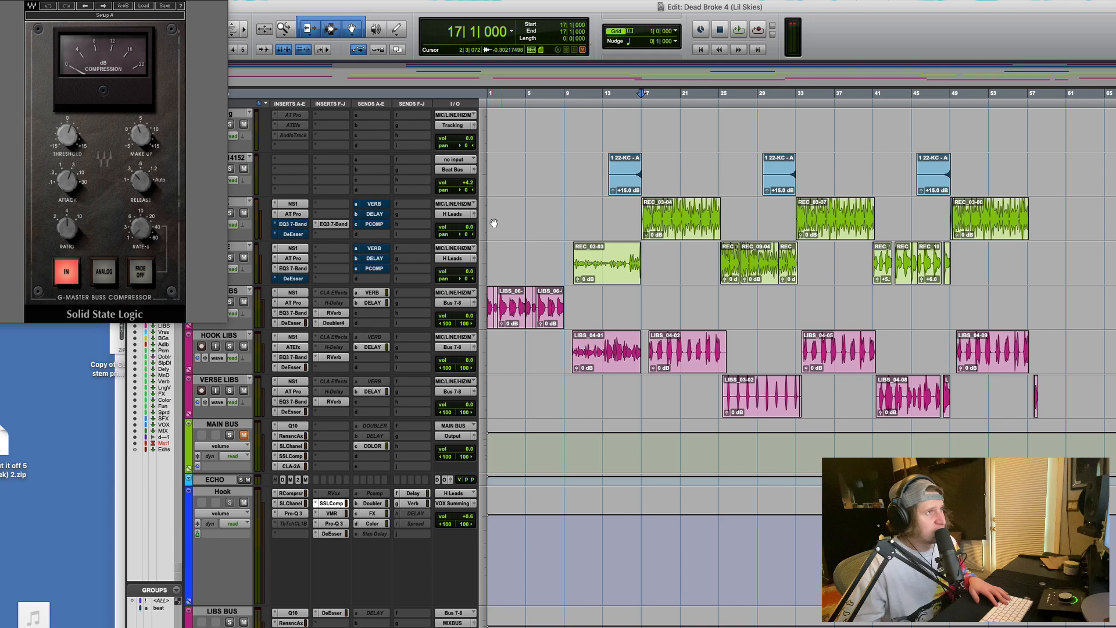
pyautogui.click(655, 256)
pyautogui.press('space')
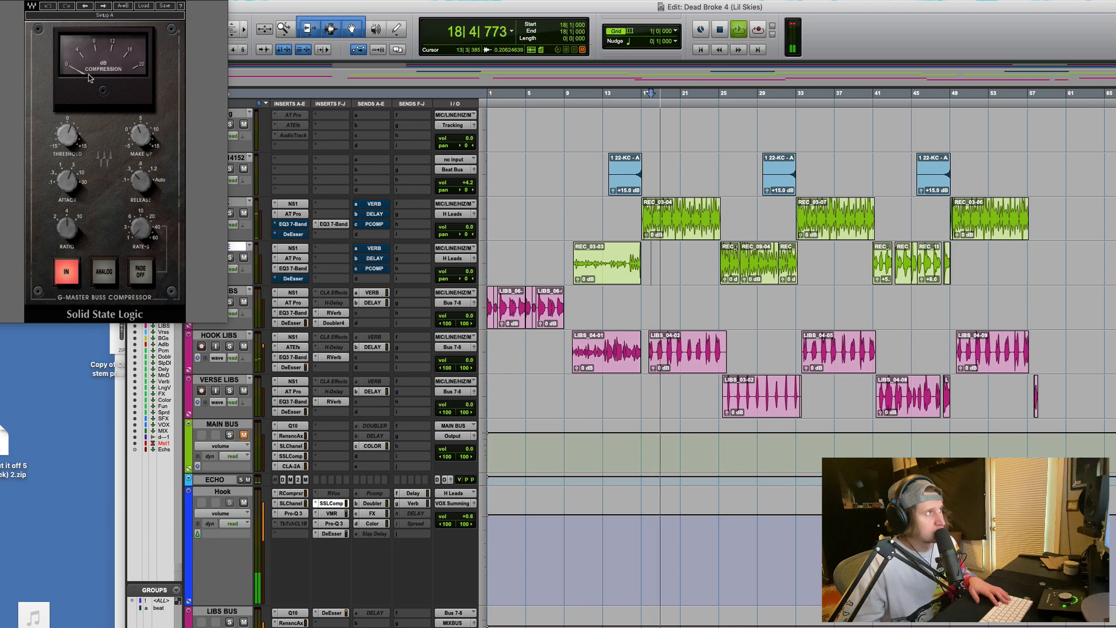
pyautogui.moveTo(142, 0); pyautogui.dragTo(332, 31)
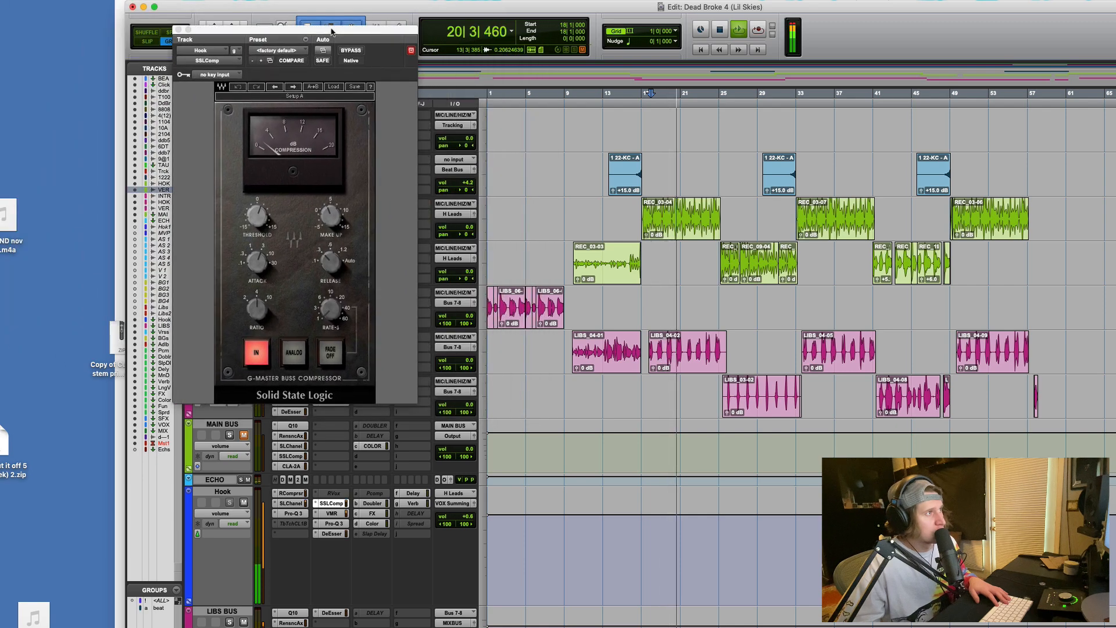
pyautogui.press('space')
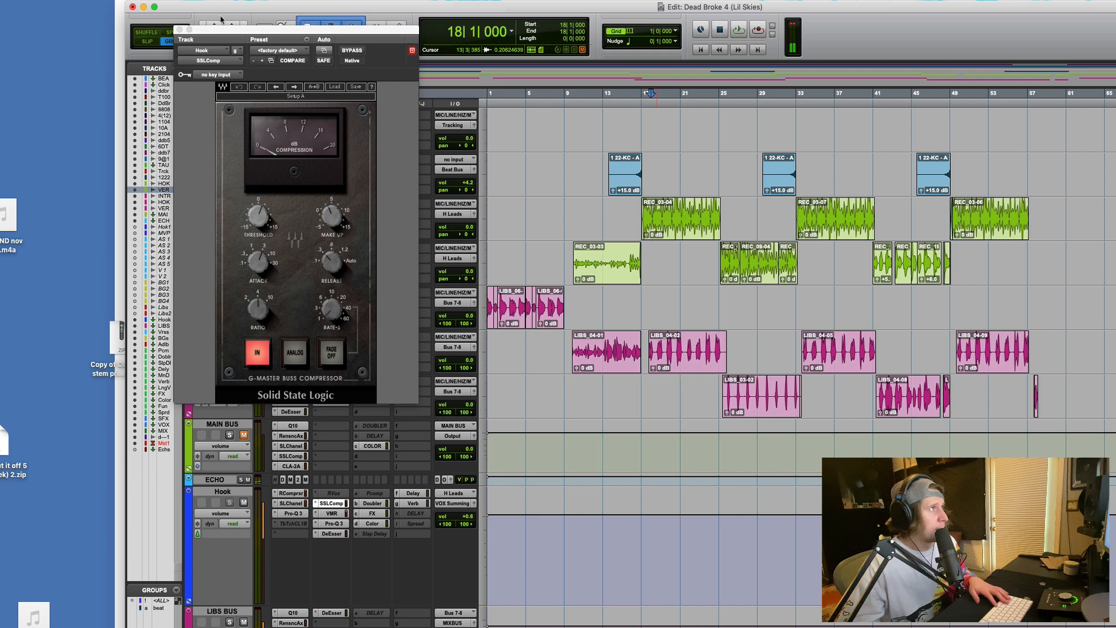
pyautogui.click(179, 29)
# Examine the DeEsser insert on the Hook bus during playback from bar 18.
pyautogui.click(331, 533)
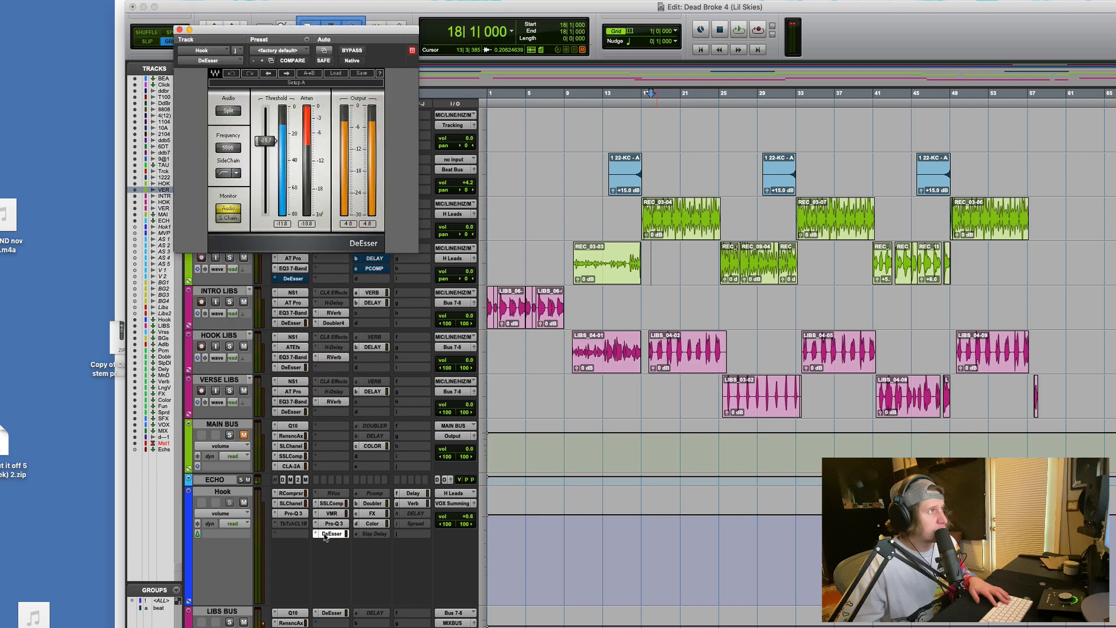
pyautogui.press('space')
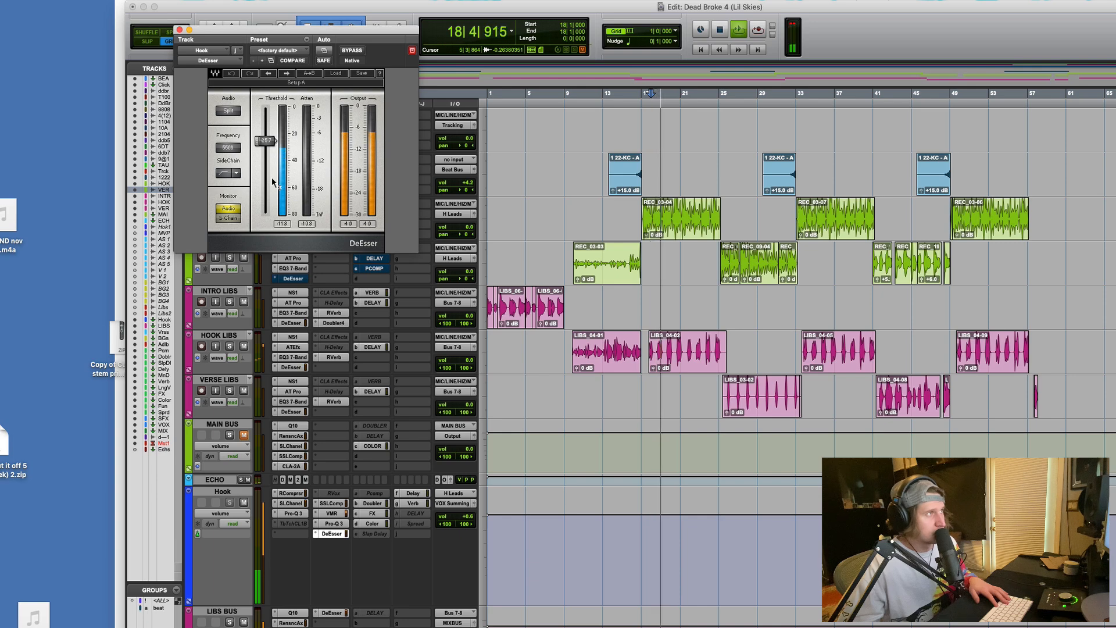
pyautogui.press('space')
# Examine the Virtual Mix Rack modules on the Hook bus during playback, including the FG-Stress mix knob, and close the window.
pyautogui.click(331, 514)
pyautogui.press('space')
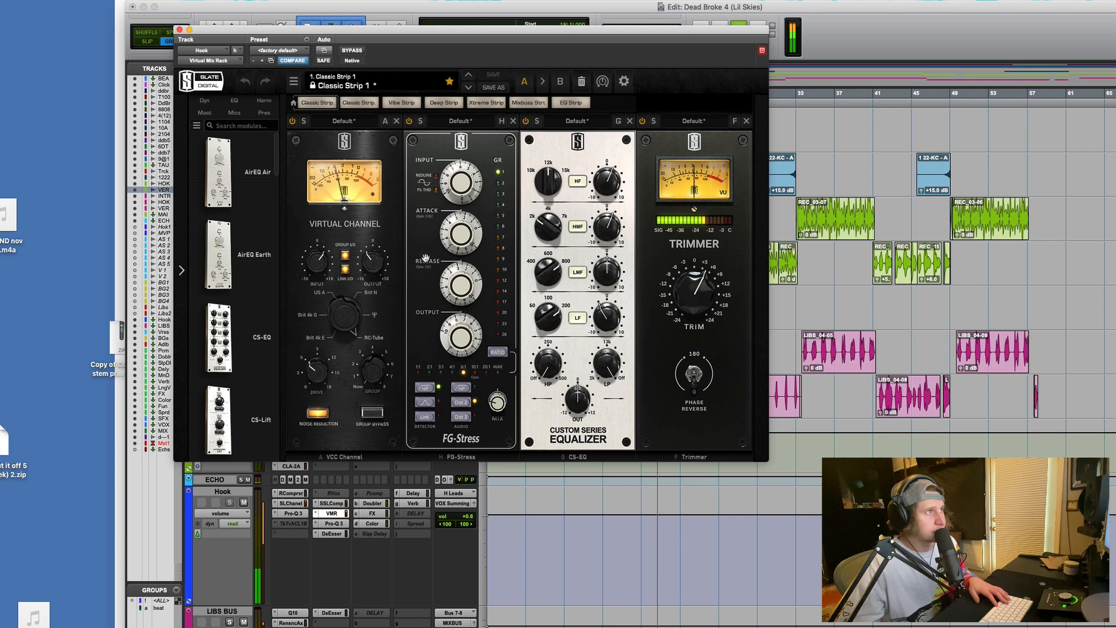
pyautogui.press('space')
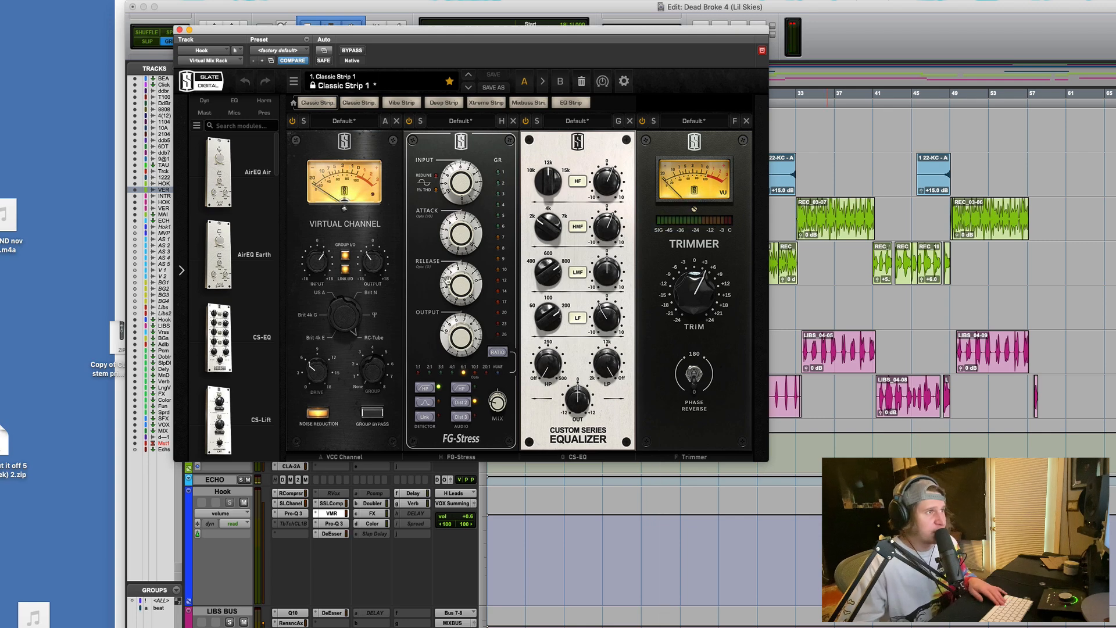
pyautogui.click(494, 409)
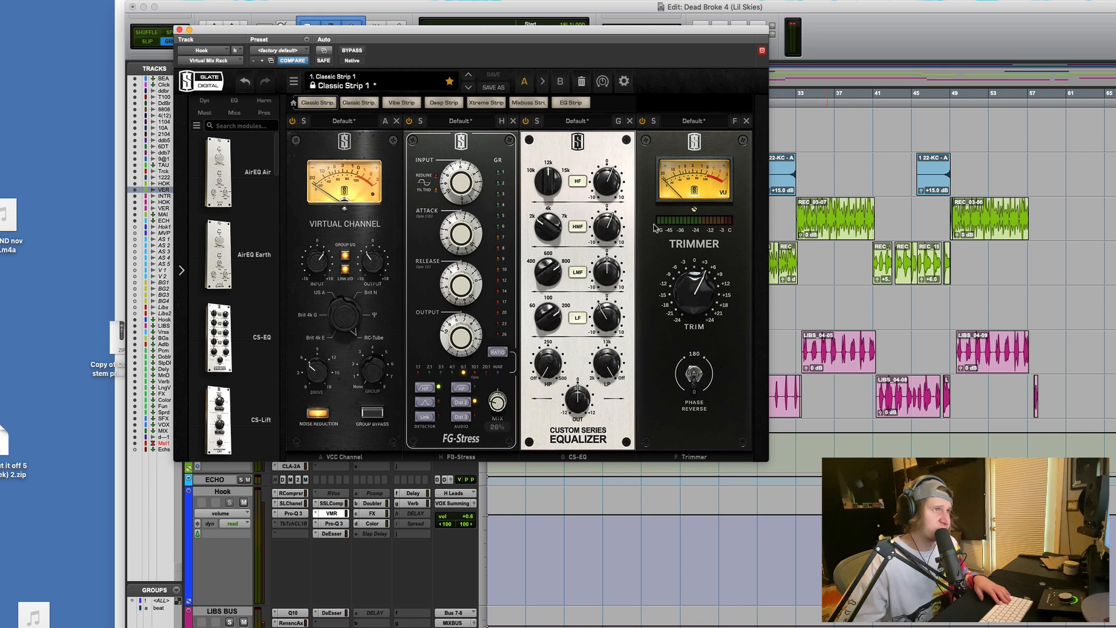
pyautogui.moveTo(608, 330)
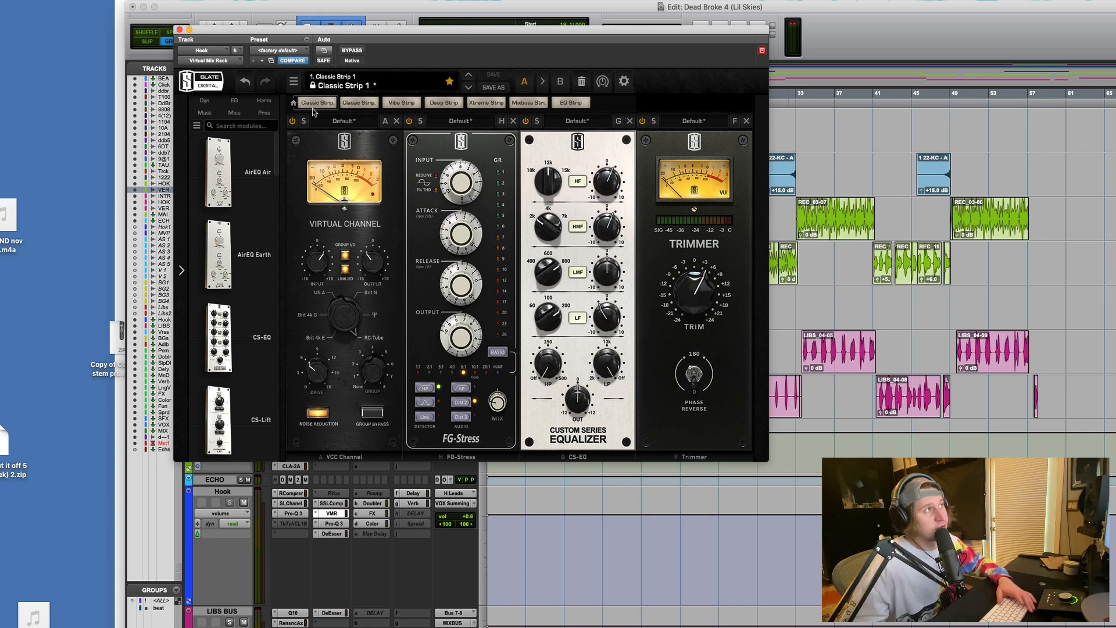
pyautogui.click(179, 29)
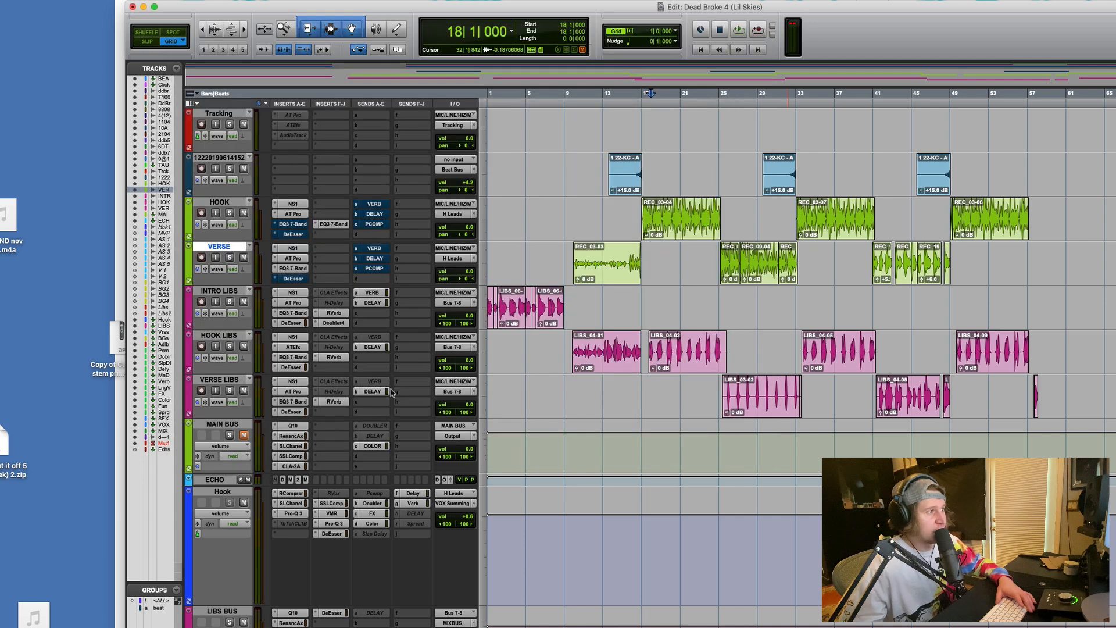
# Examine the bands of the second Pro-Q 3 insert on the Hook bus during playback from bar 18, and close its window.
pyautogui.click(334, 524)
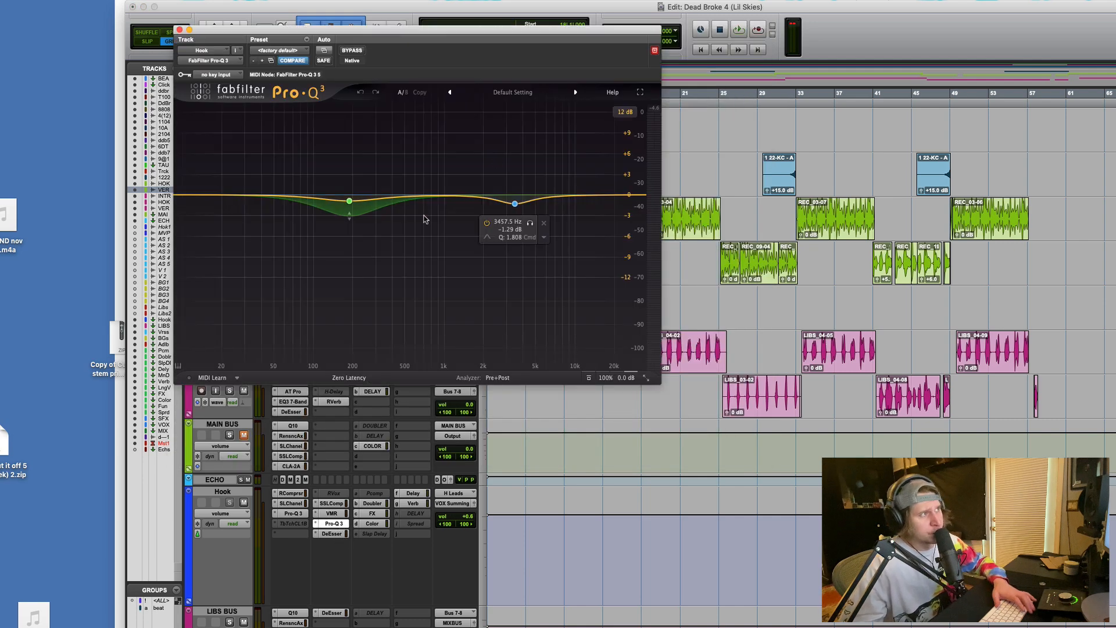
pyautogui.moveTo(350, 197)
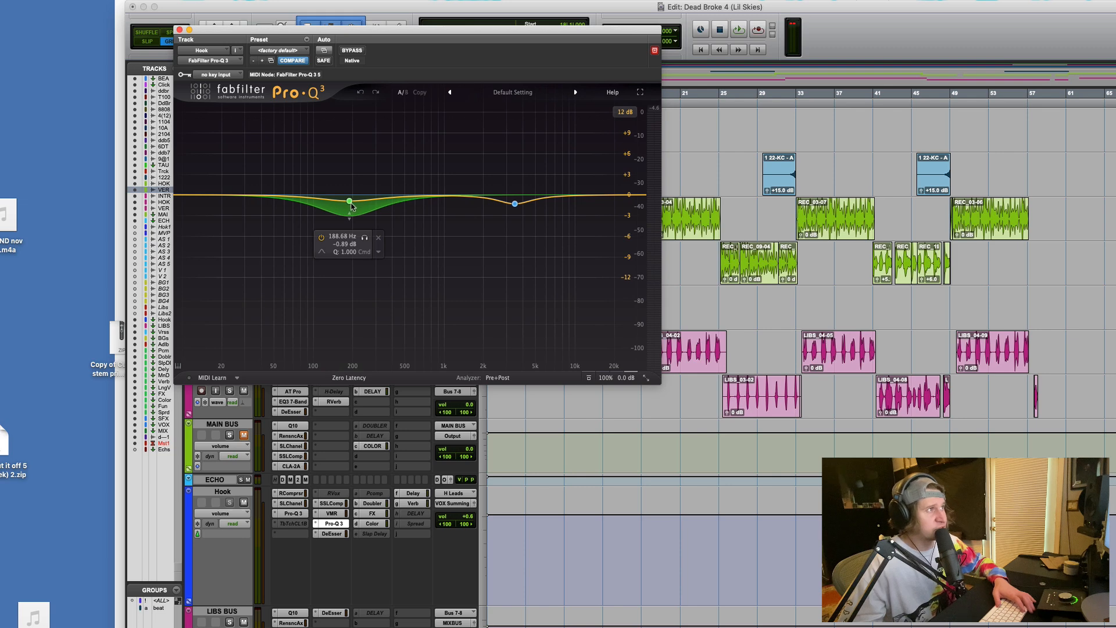
pyautogui.press('space')
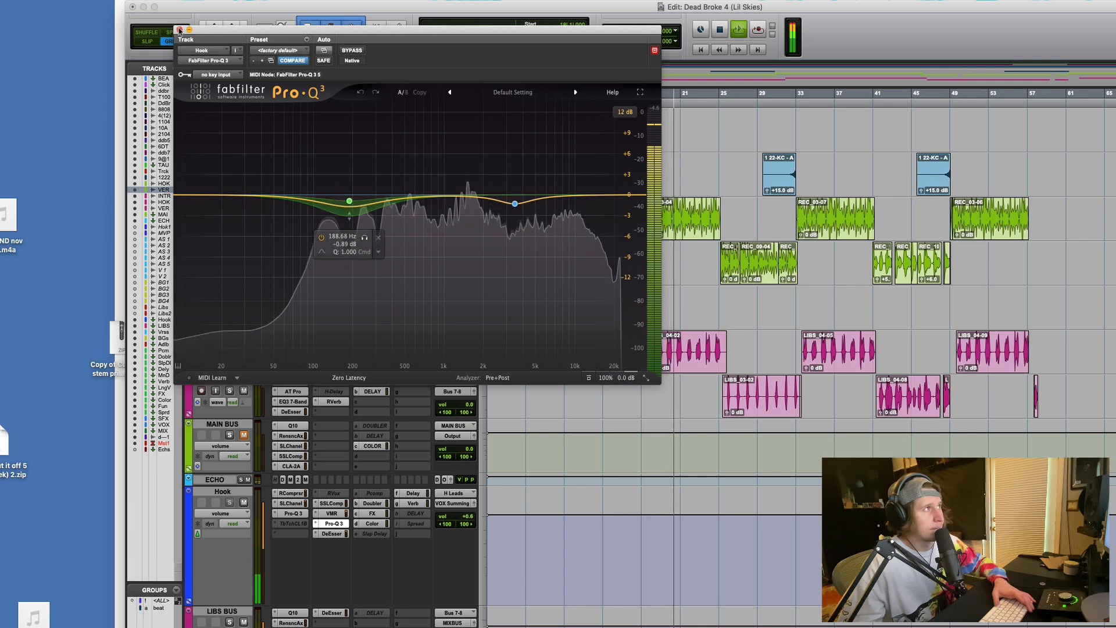
pyautogui.click(179, 30)
pyautogui.press('space')
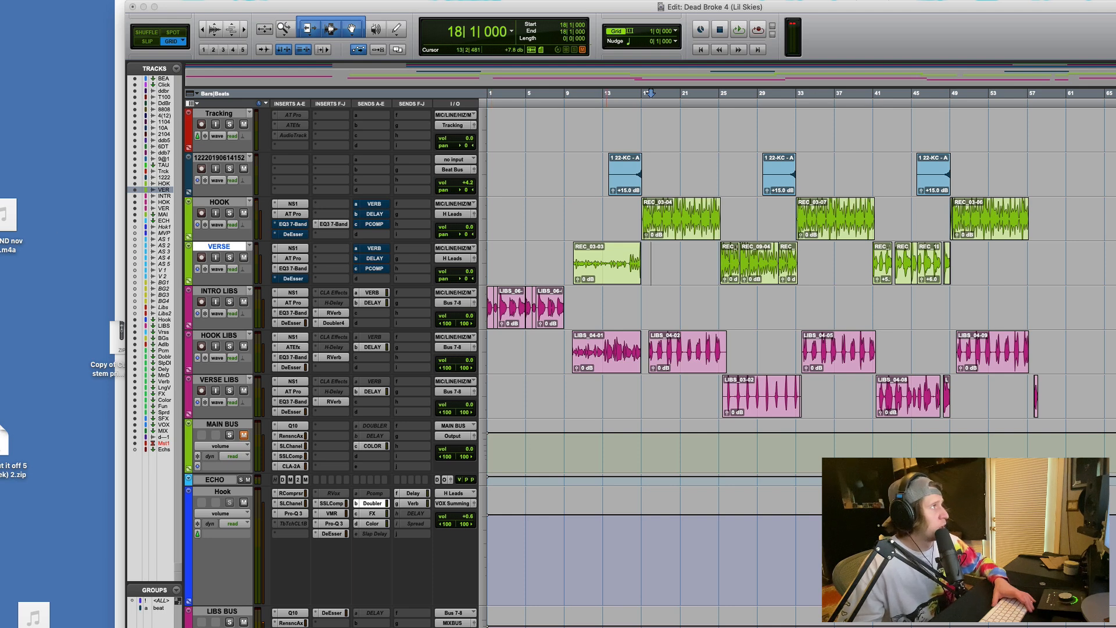
# Examine the voice pan, delay and detune settings of the Doubler plug-in on the Doubler effects track, and close its window.
pyautogui.scroll(-5, 241, 363)
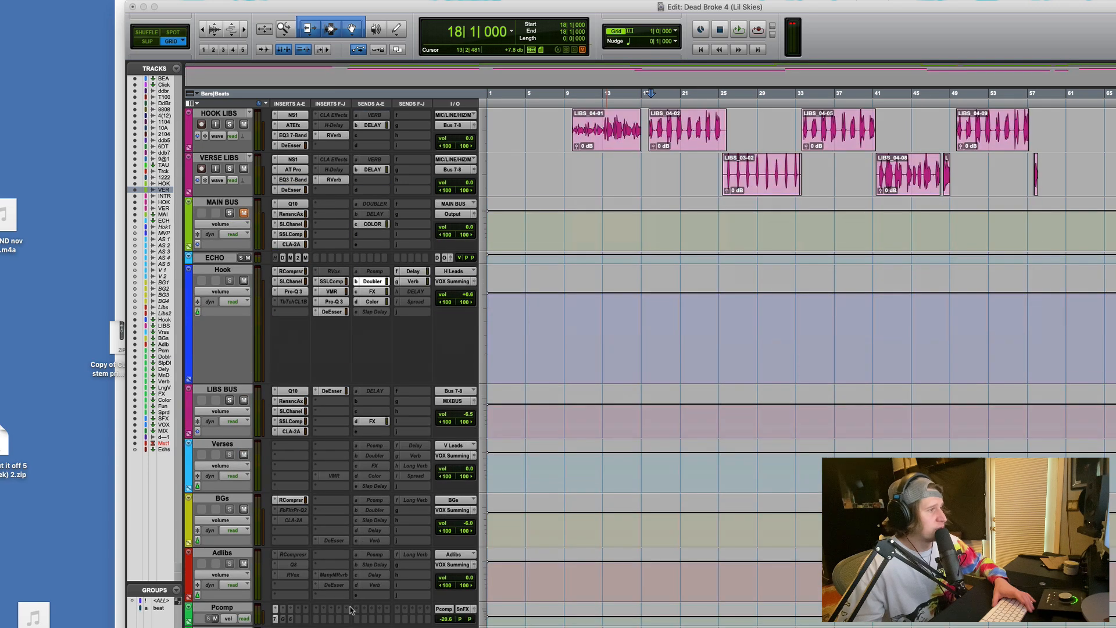
pyautogui.scroll(-2, 351, 609)
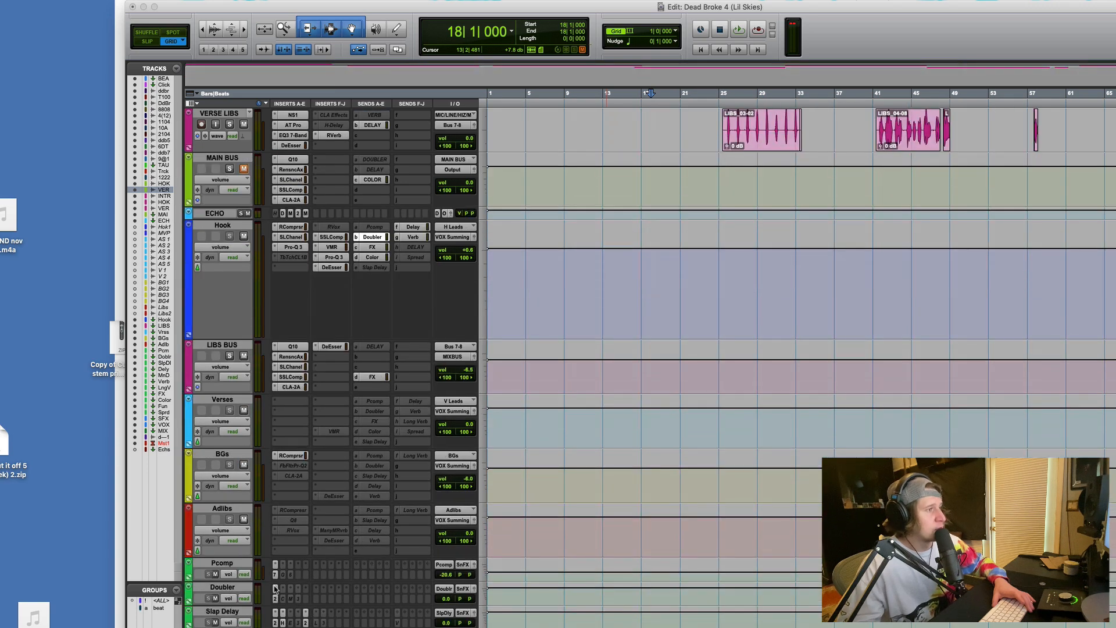
pyautogui.click(276, 600)
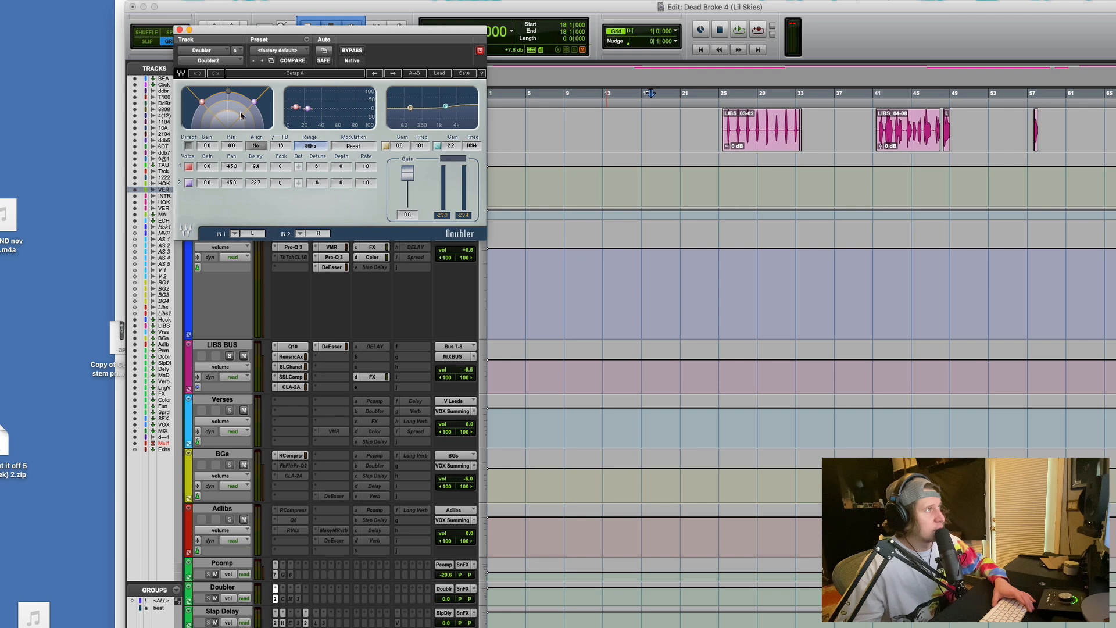
pyautogui.click(180, 30)
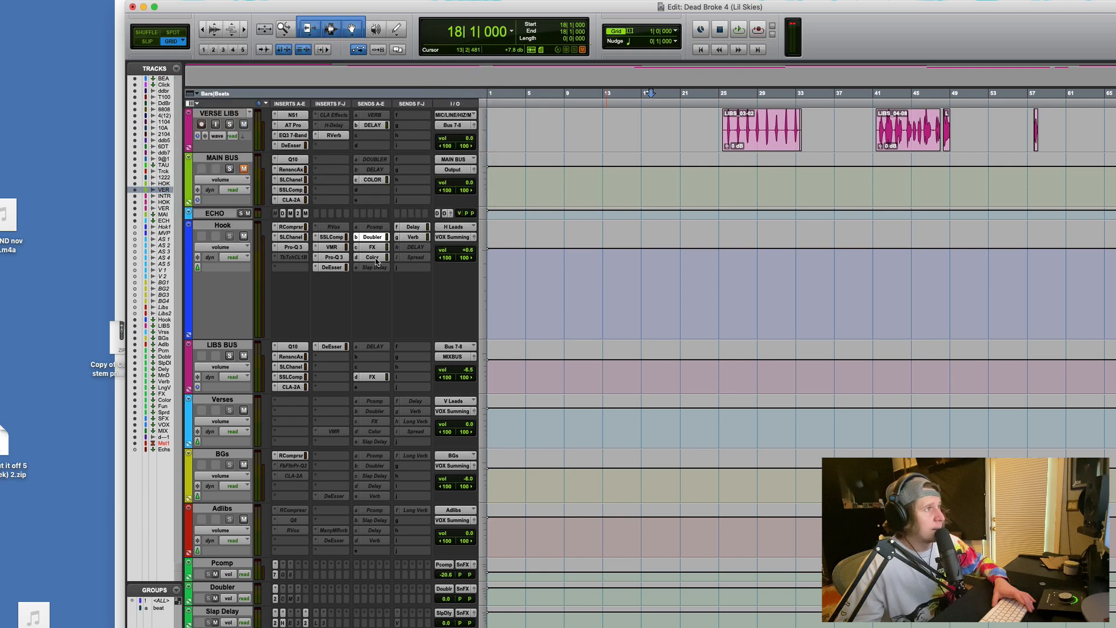
# Examine the Aphex Vintage Exciter on the Color effects track while playing from bar 18.
pyautogui.scroll(-10, 191, 300)
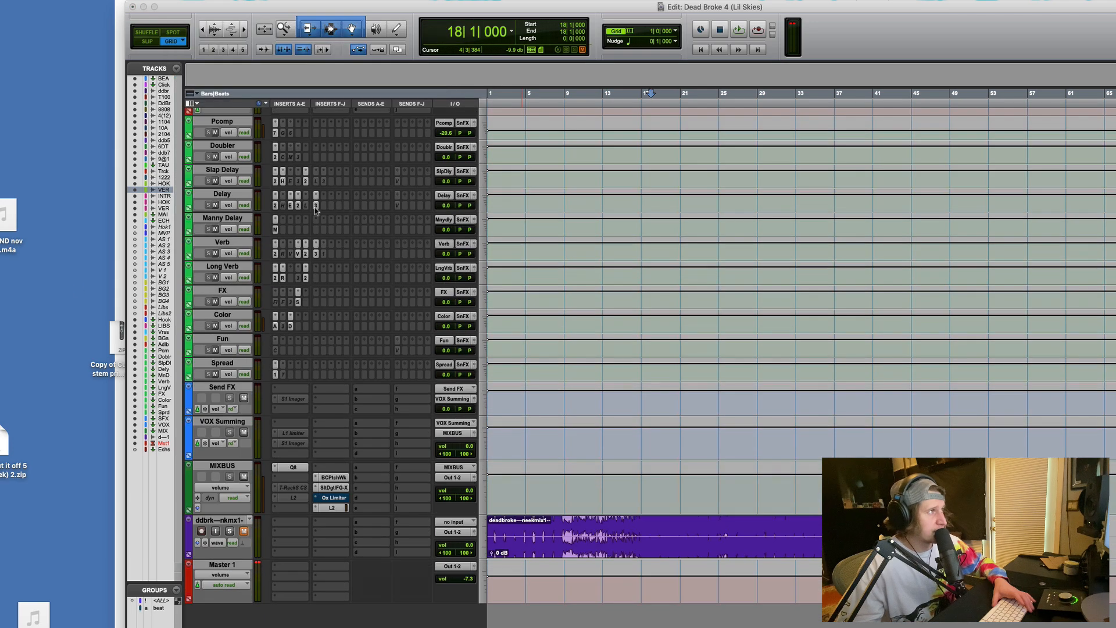
pyautogui.click(275, 327)
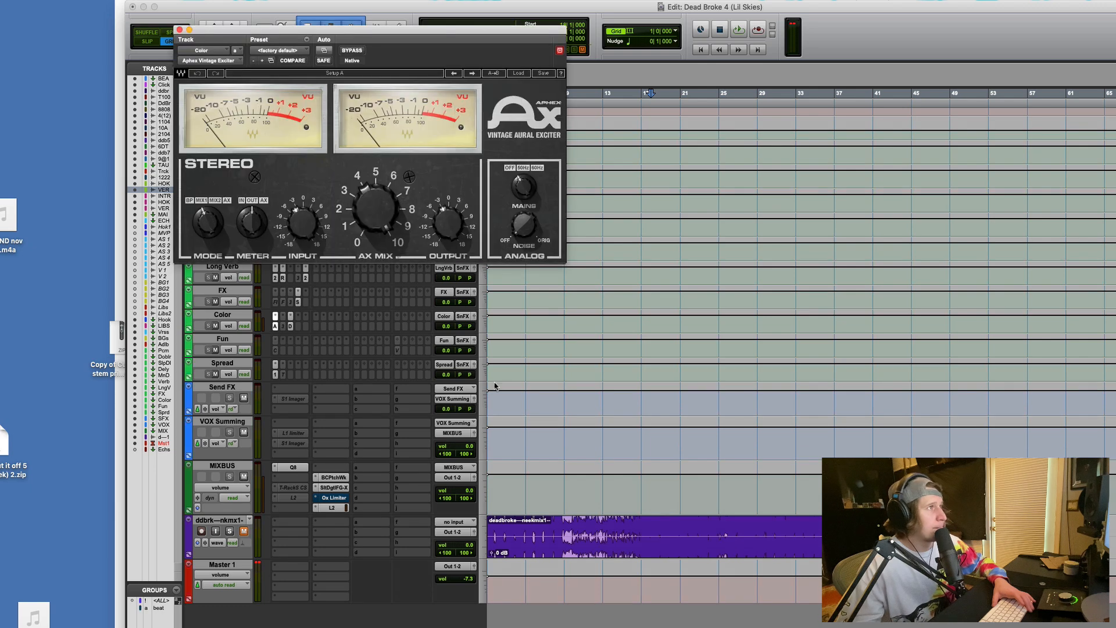
pyautogui.press('space')
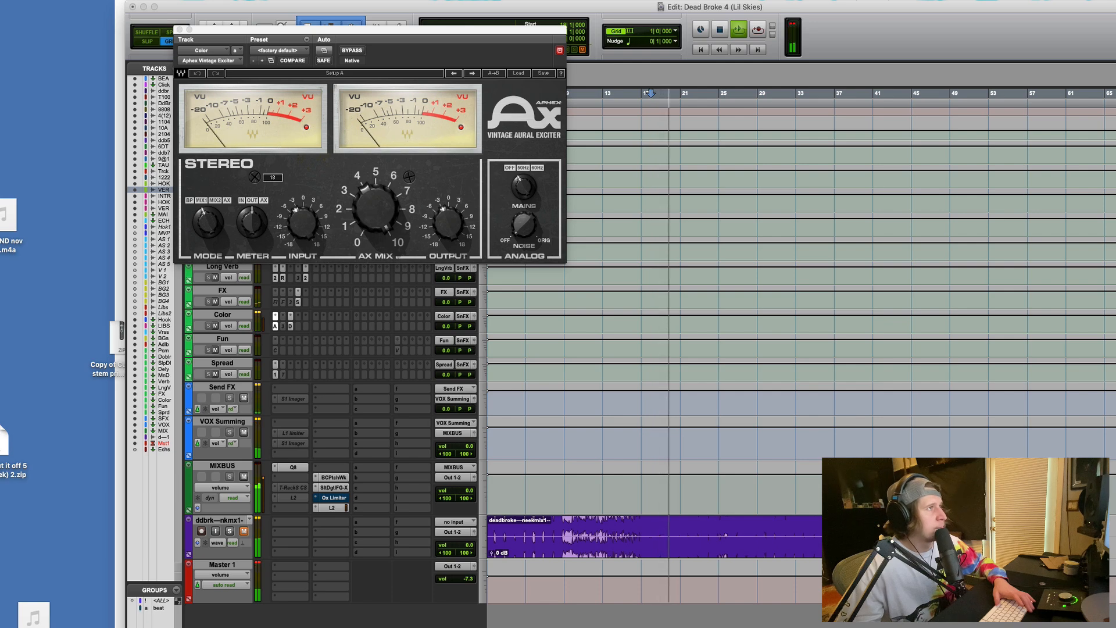
pyautogui.press('space')
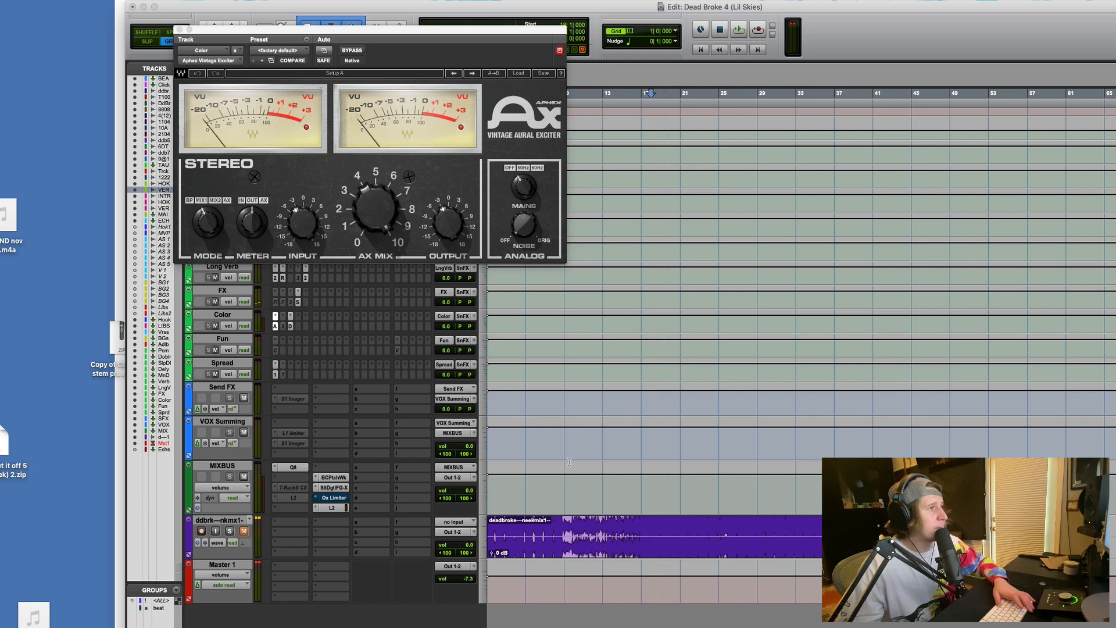
# Show the Hook bus's FX send fader beside the Voce Spin plug-in of the FX track, closing the exciter window.
pyautogui.scroll(10, 558, 458)
pyautogui.click(383, 335)
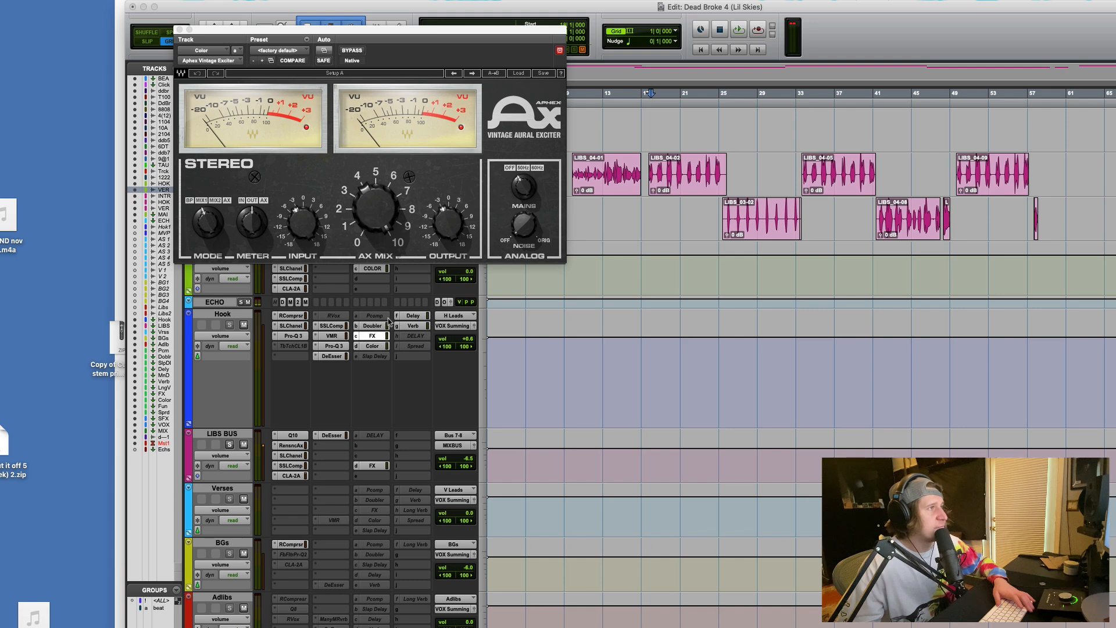
pyautogui.click(180, 30)
pyautogui.scroll(-8, 291, 496)
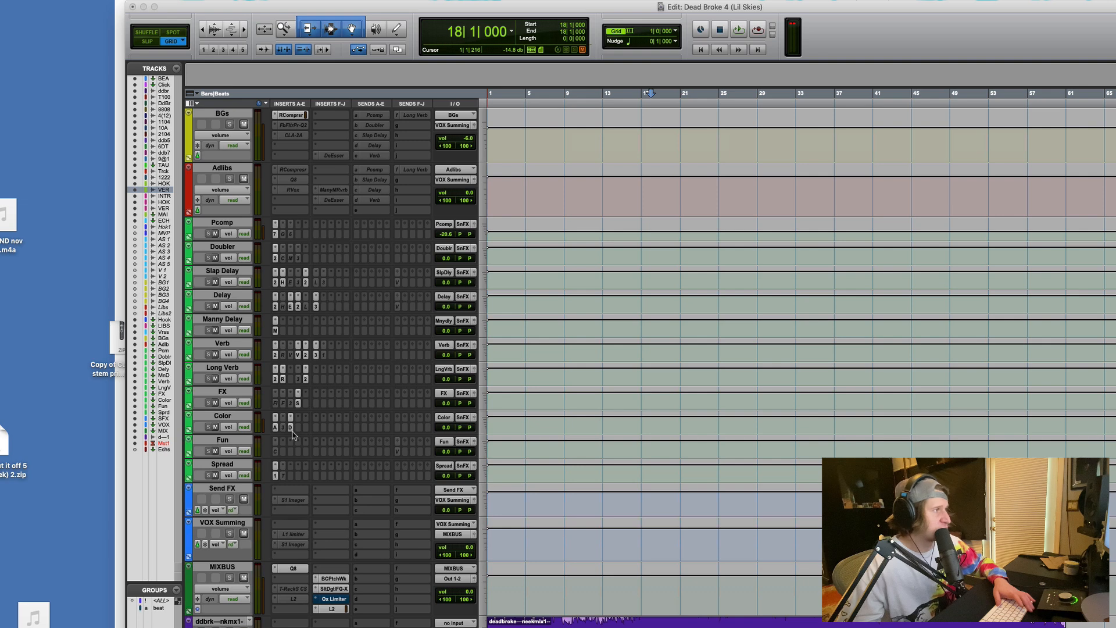
pyautogui.click(298, 403)
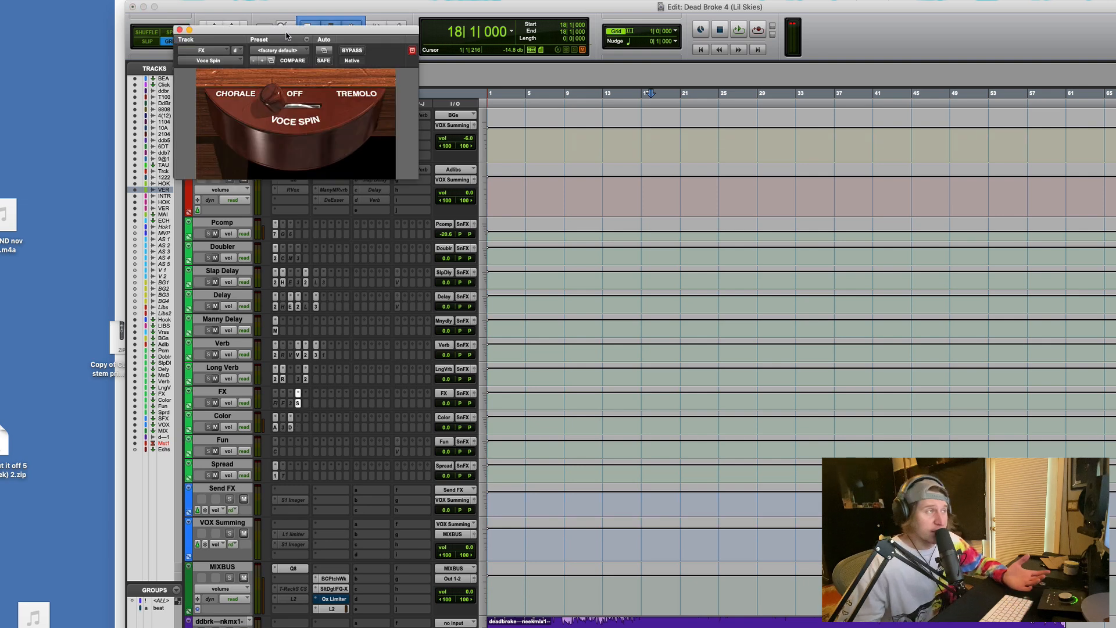
pyautogui.moveTo(286, 36); pyautogui.dragTo(550, 302)
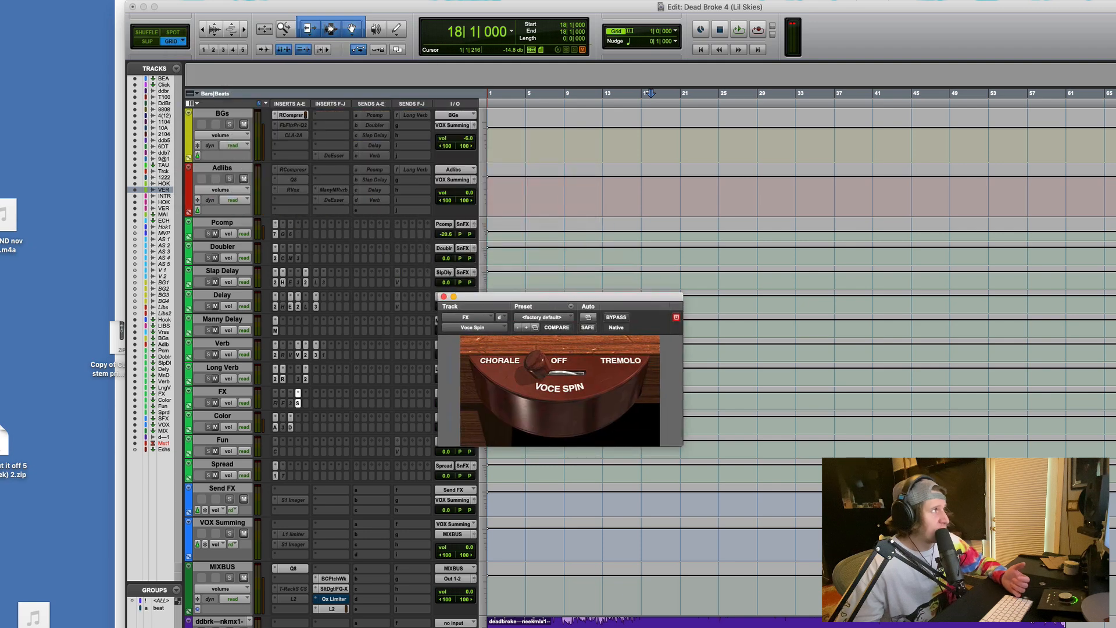
pyautogui.moveTo(903, 124); pyautogui.dragTo(793, 213)
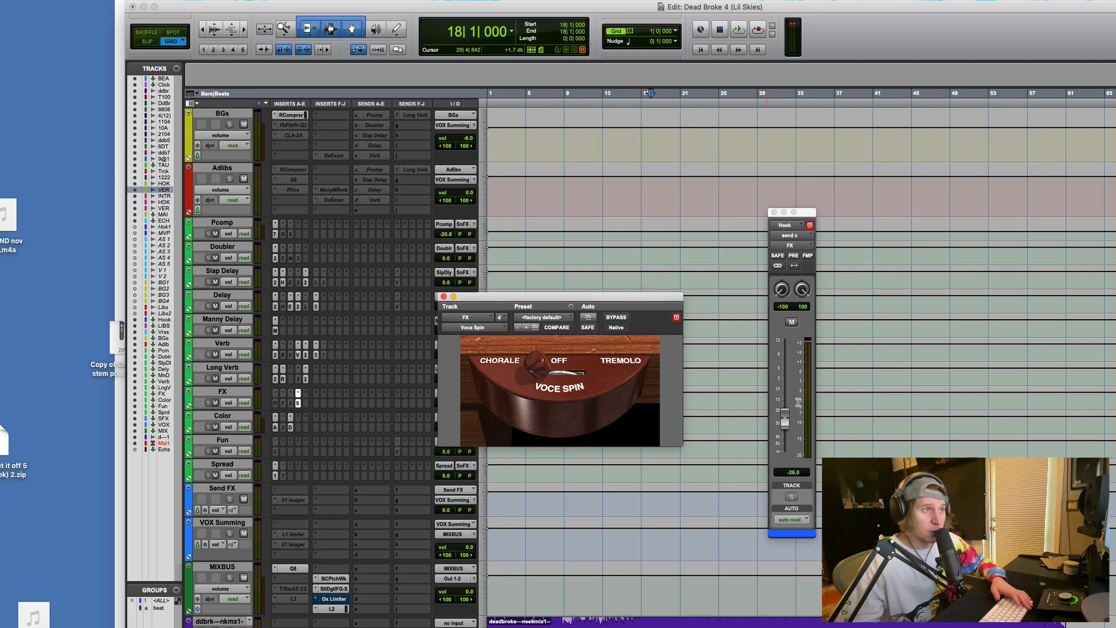
# Raise the Hook bus's FX send to about -23.8 dB during playback, compare it muted and unmuted, and close the send and Voce Spin windows.
pyautogui.press('space')
pyautogui.moveTo(784, 418)
pyautogui.mouseDown()
pyautogui.moveTo(793, 275)
pyautogui.moveTo(800, 421)
pyautogui.mouseUp()
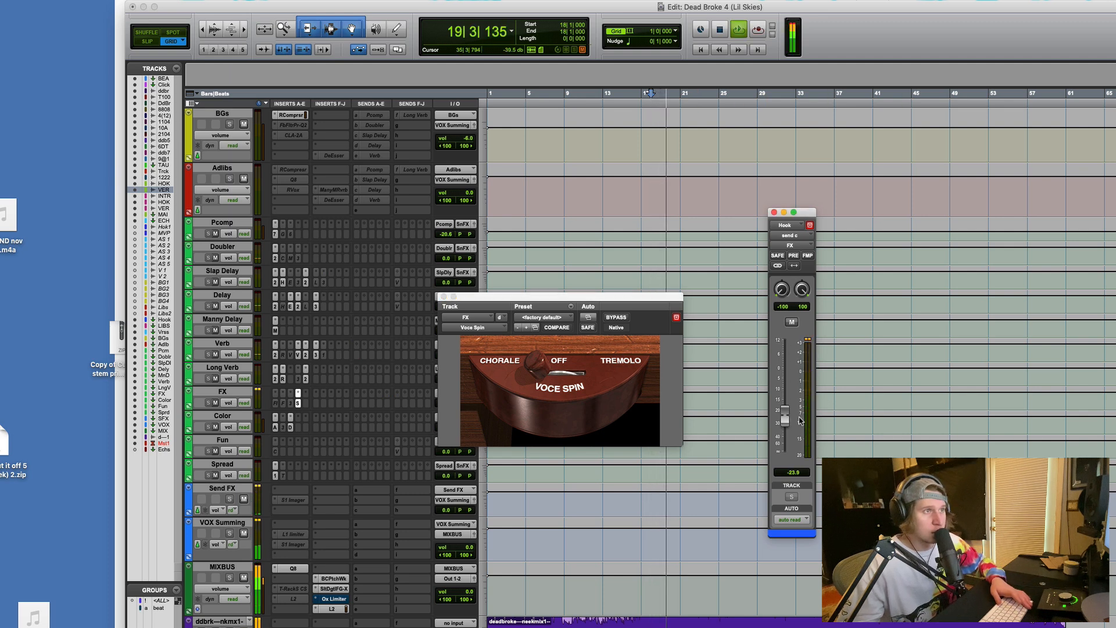
pyautogui.click(791, 322)
pyautogui.click(792, 322)
pyautogui.press('space')
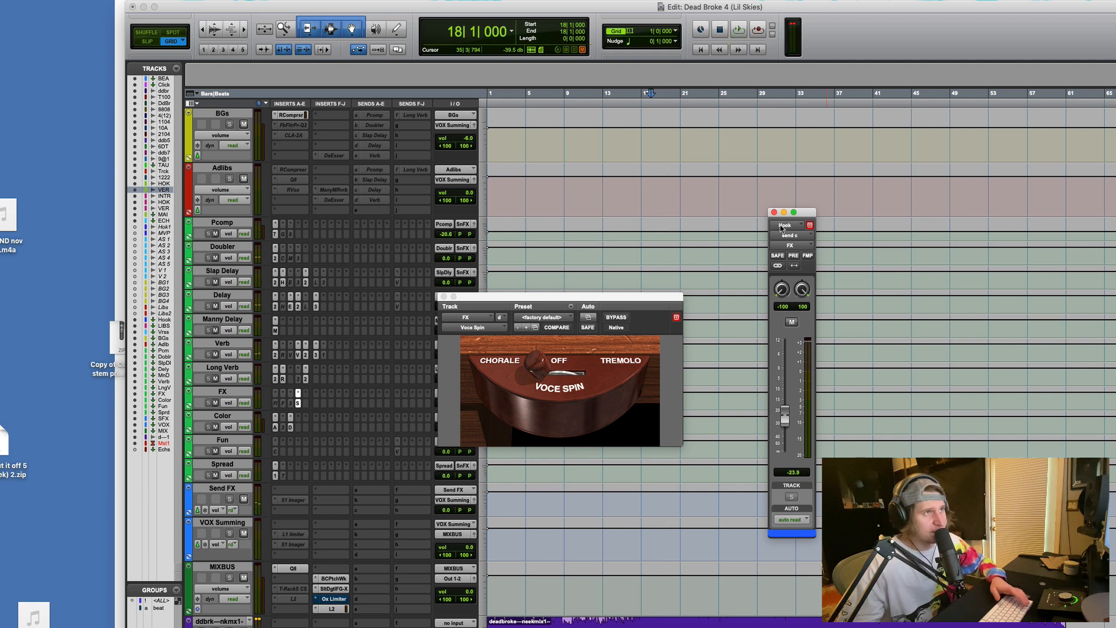
pyautogui.click(774, 212)
pyautogui.click(443, 297)
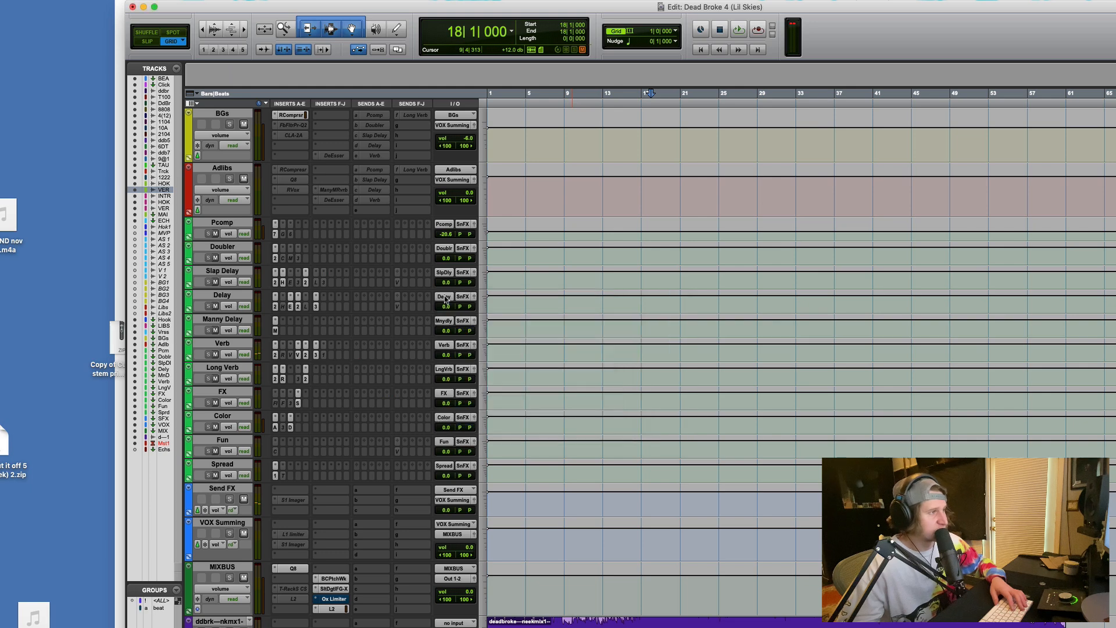
# Examine the iZotope Ozone 5 Exciter inside the Blue Cat's PatchWork insert on the MIXBUS, and close its editor.
pyautogui.click(334, 578)
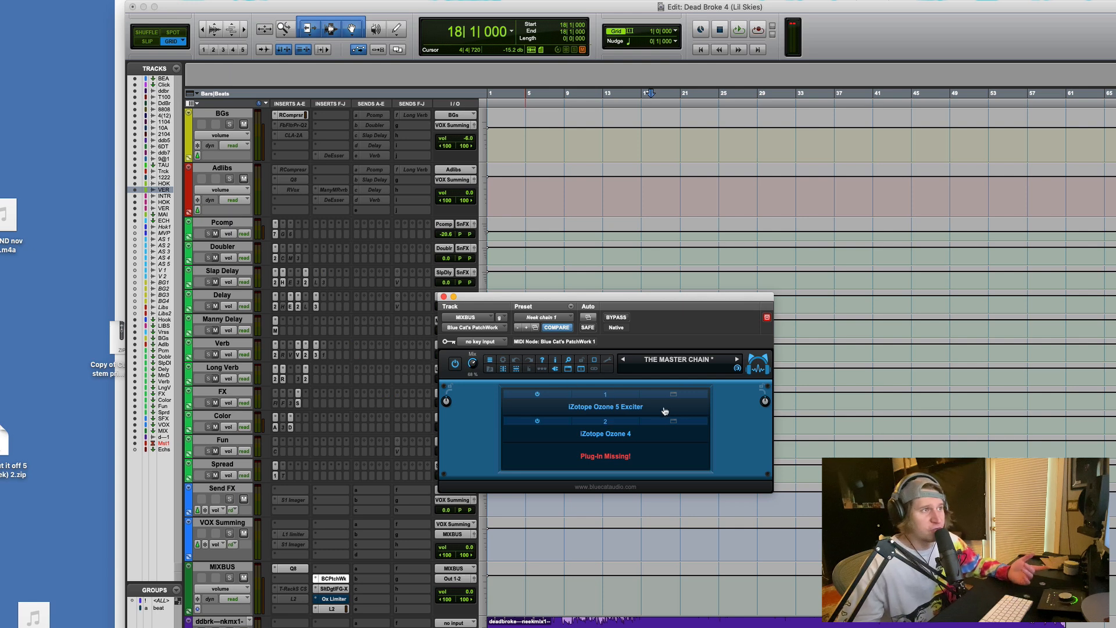
pyautogui.rightClick(594, 390)
pyautogui.click(641, 395)
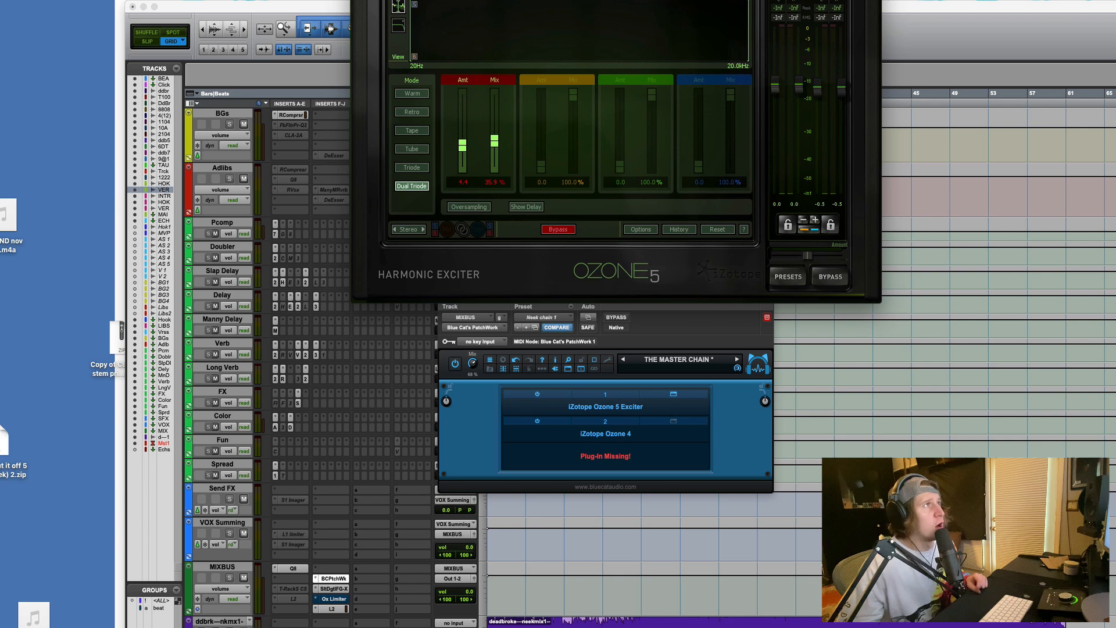
pyautogui.press('super+w')
# Examine the dynamics, paragraphic equalizer, harmonic exciter and stereo imaging modules of iZotope Ozone 4 in the MIXBUS PatchWork chain.
pyautogui.rightClick(608, 420)
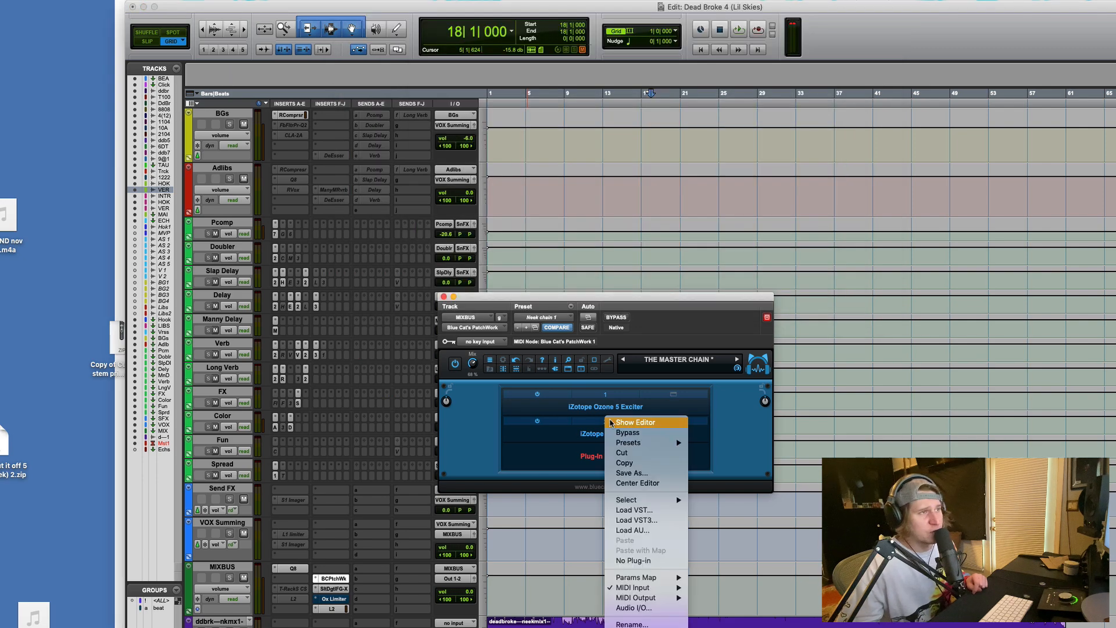
pyautogui.click(639, 422)
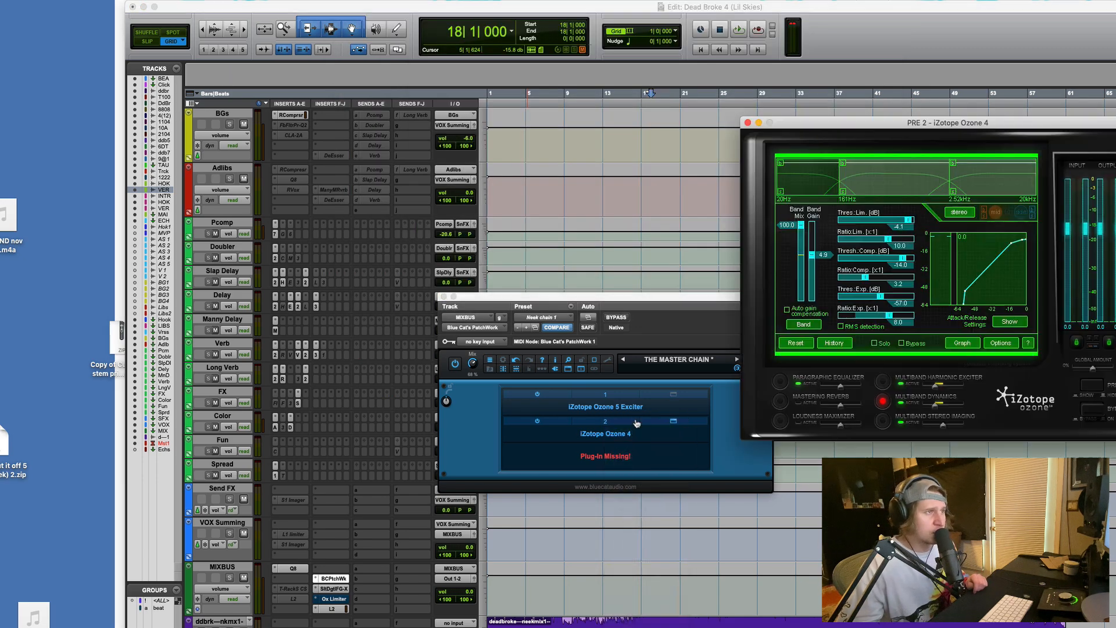
pyautogui.click(971, 347)
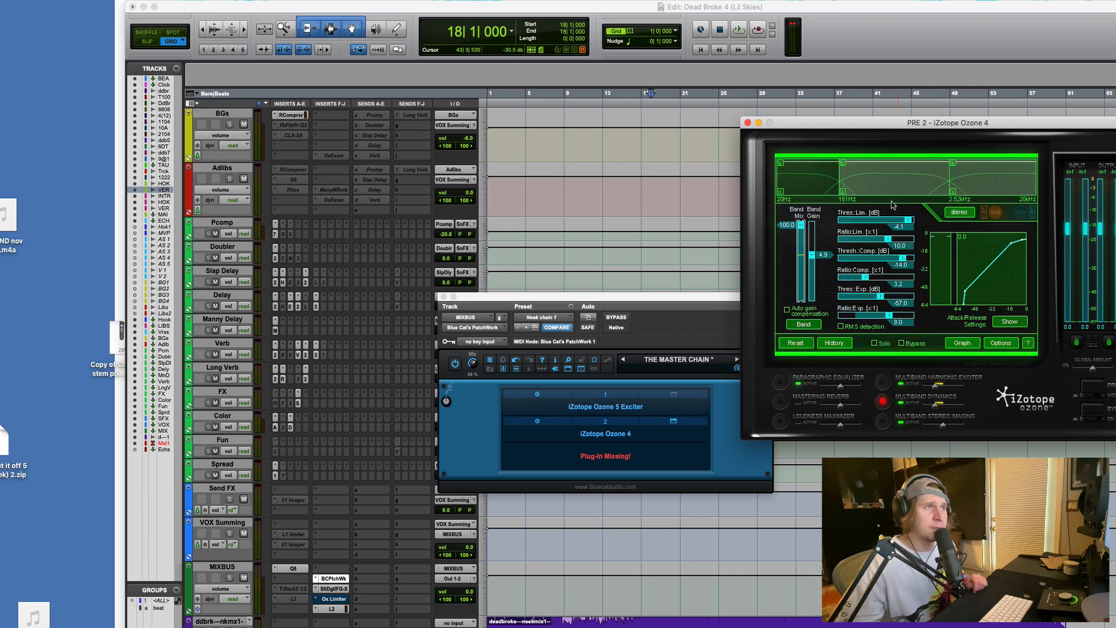
pyautogui.click(780, 382)
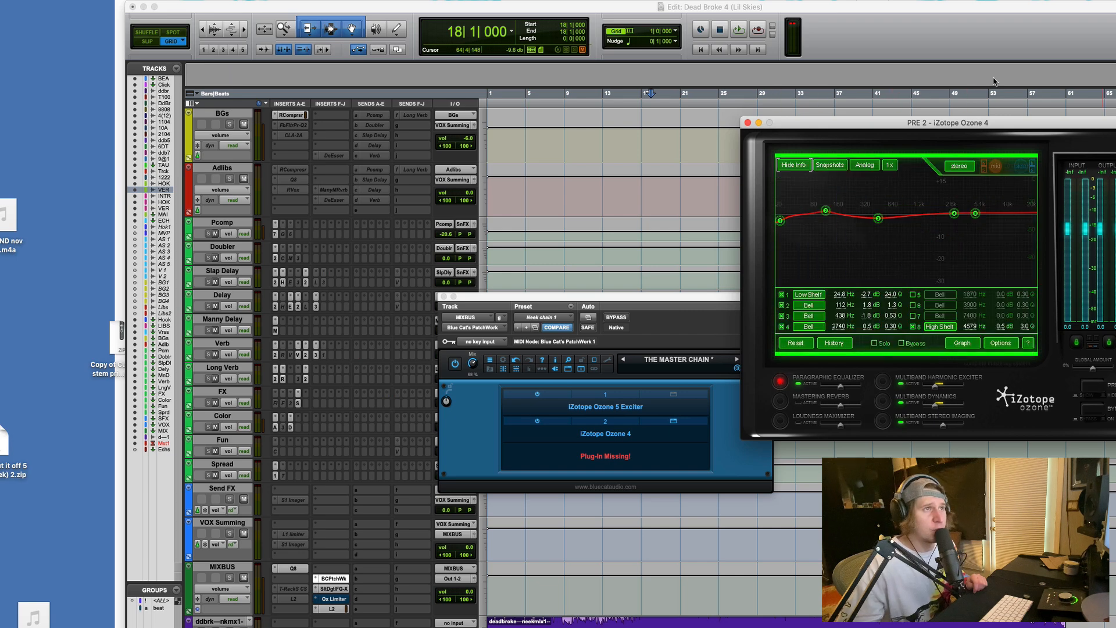
pyautogui.click(883, 381)
pyautogui.click(882, 400)
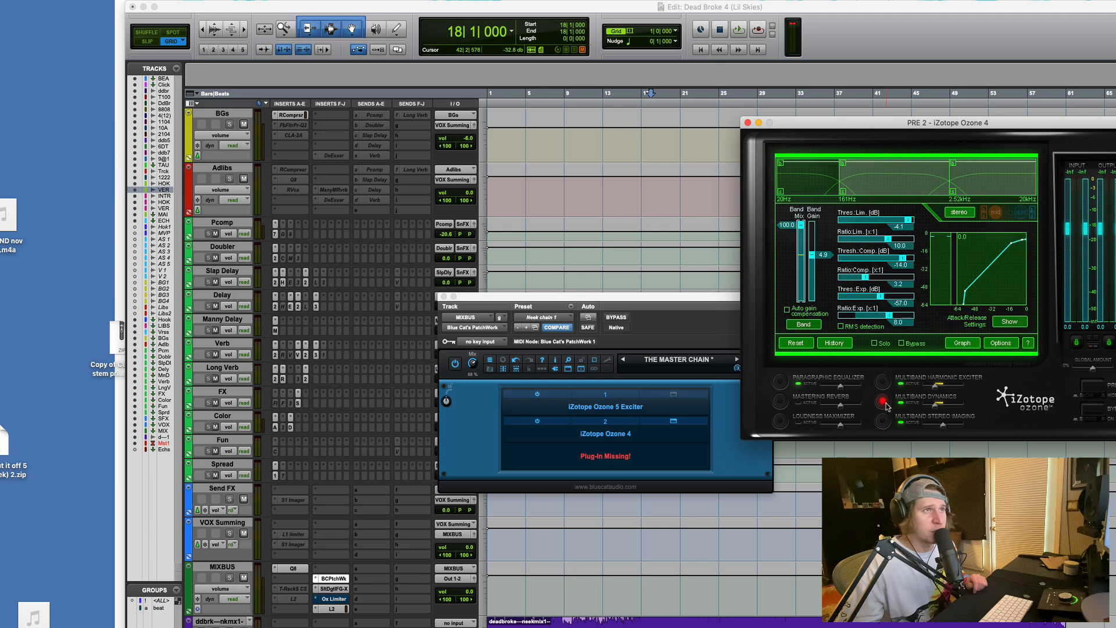
pyautogui.click(881, 420)
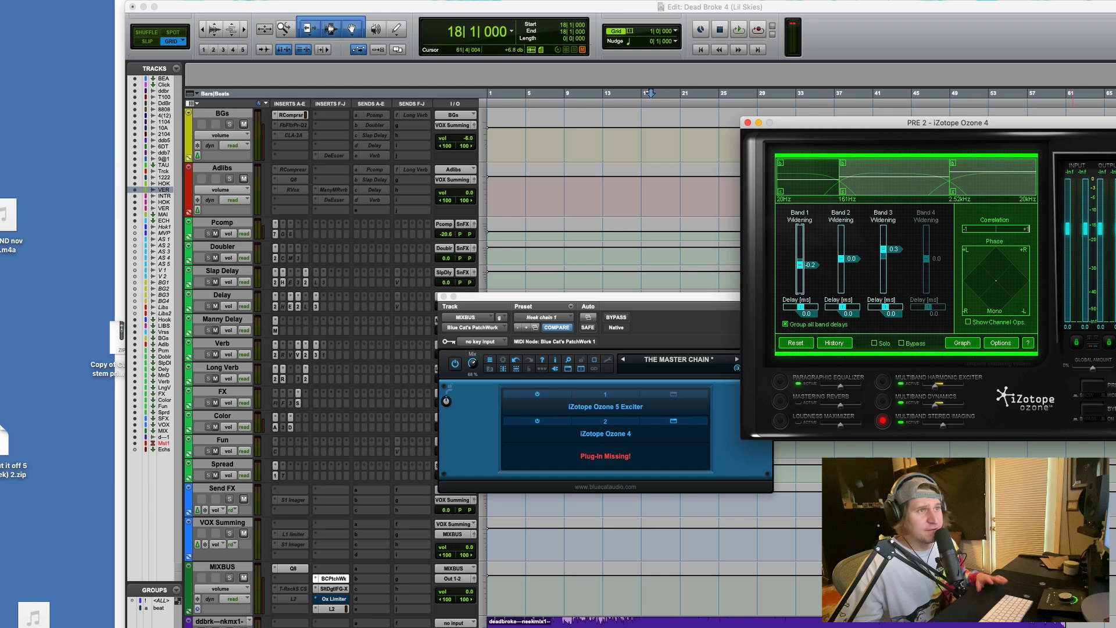
pyautogui.click(882, 381)
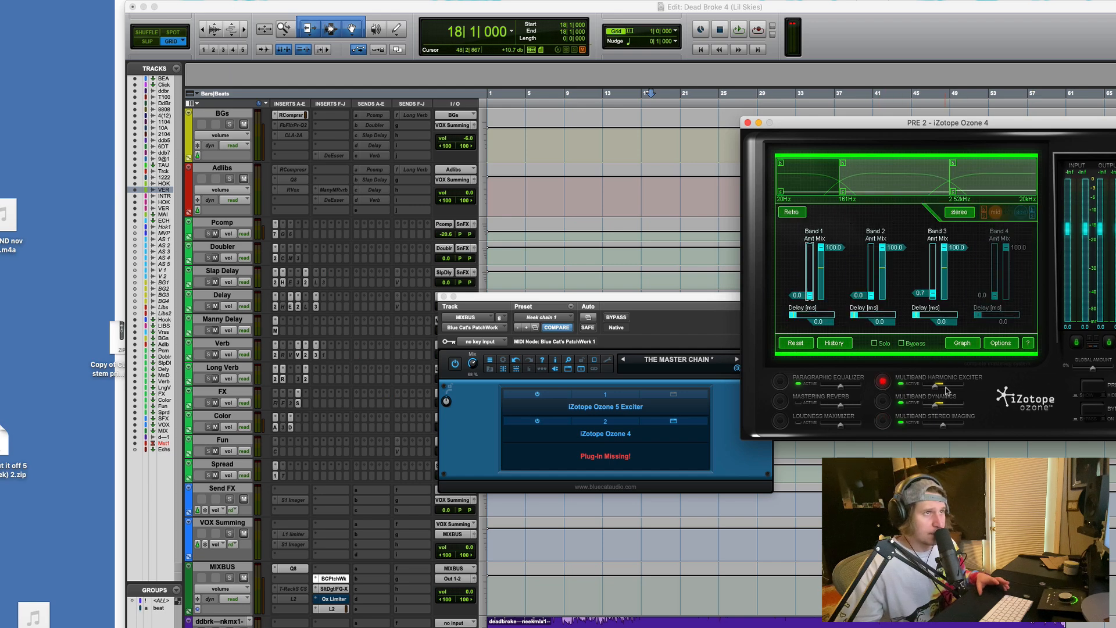
pyautogui.click(882, 401)
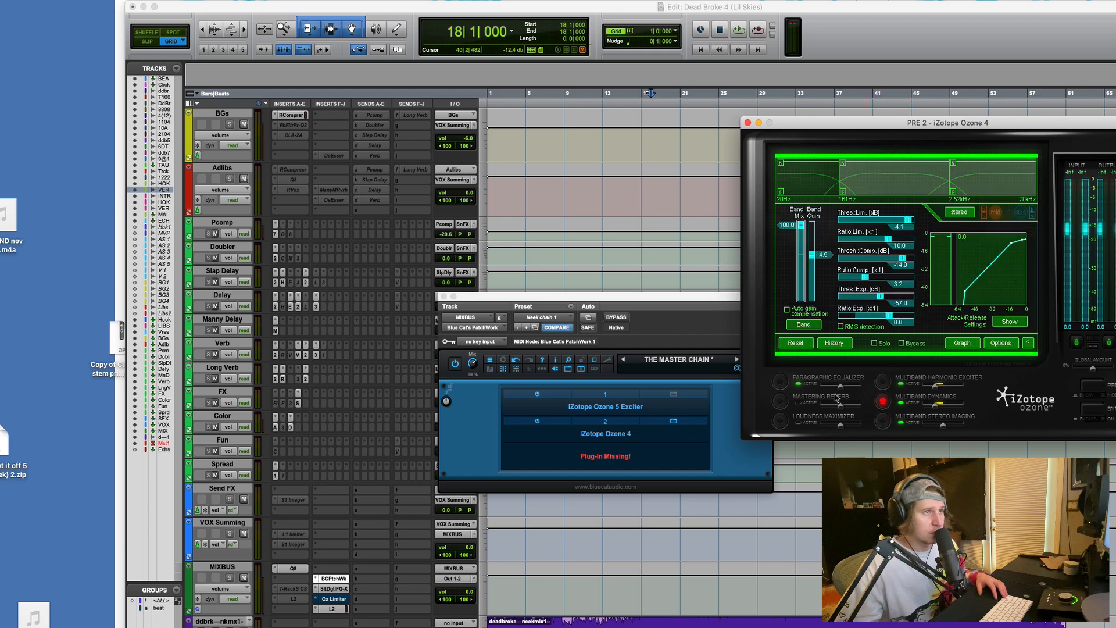
# Recheck the Ozone 5 Exciter settings in the master chain, and close both Ozone editors and the PatchWork window.
pyautogui.rightClick(597, 398)
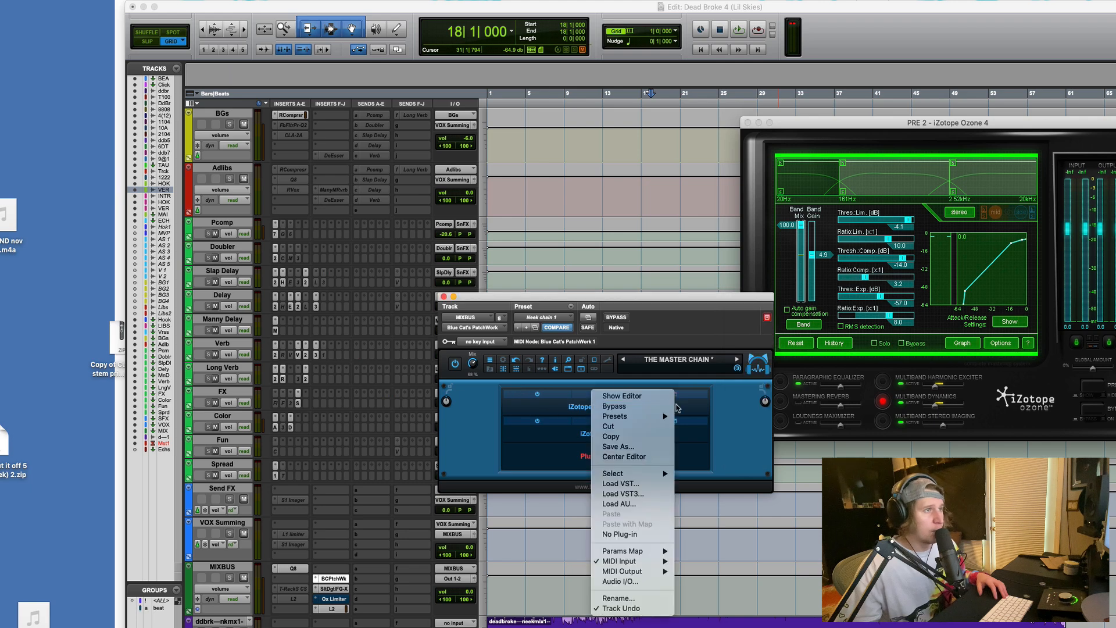
pyautogui.click(646, 396)
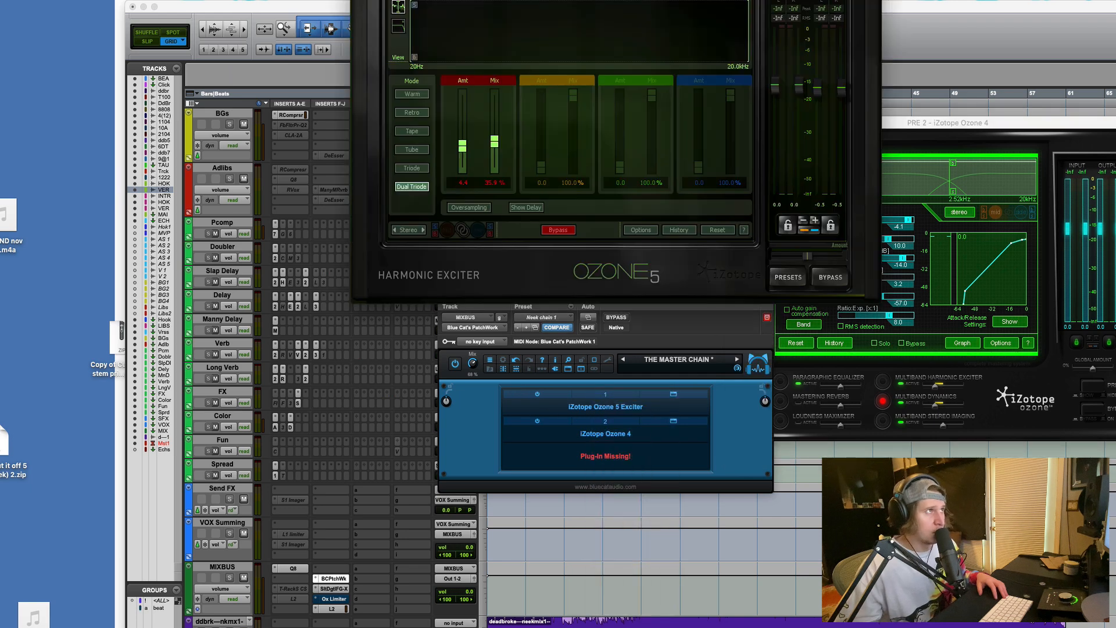
pyautogui.press('super+w')
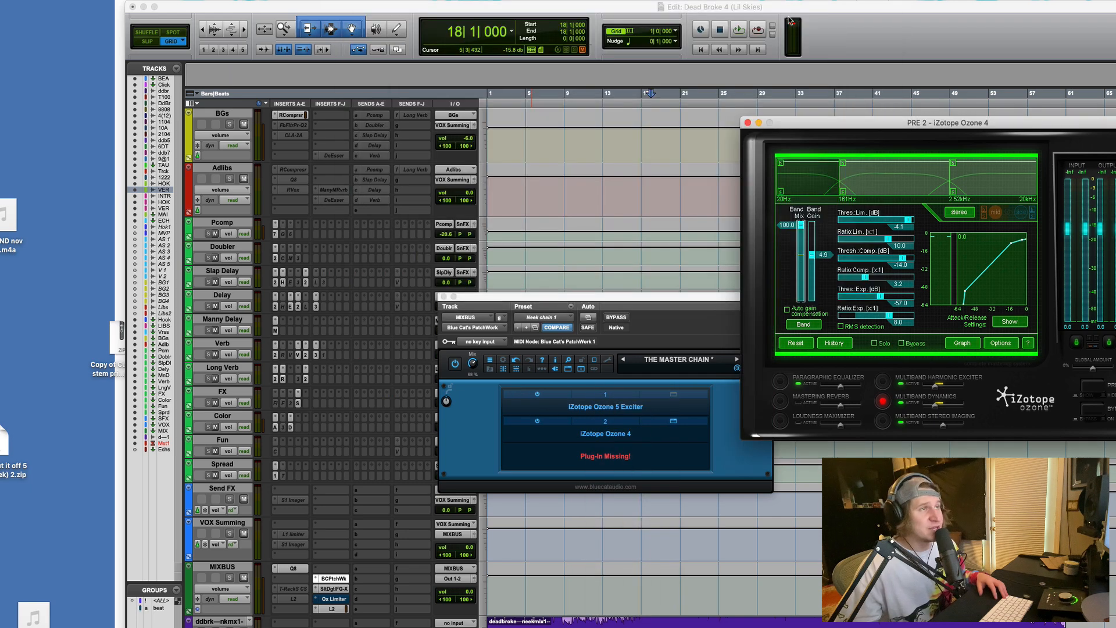
pyautogui.click(748, 123)
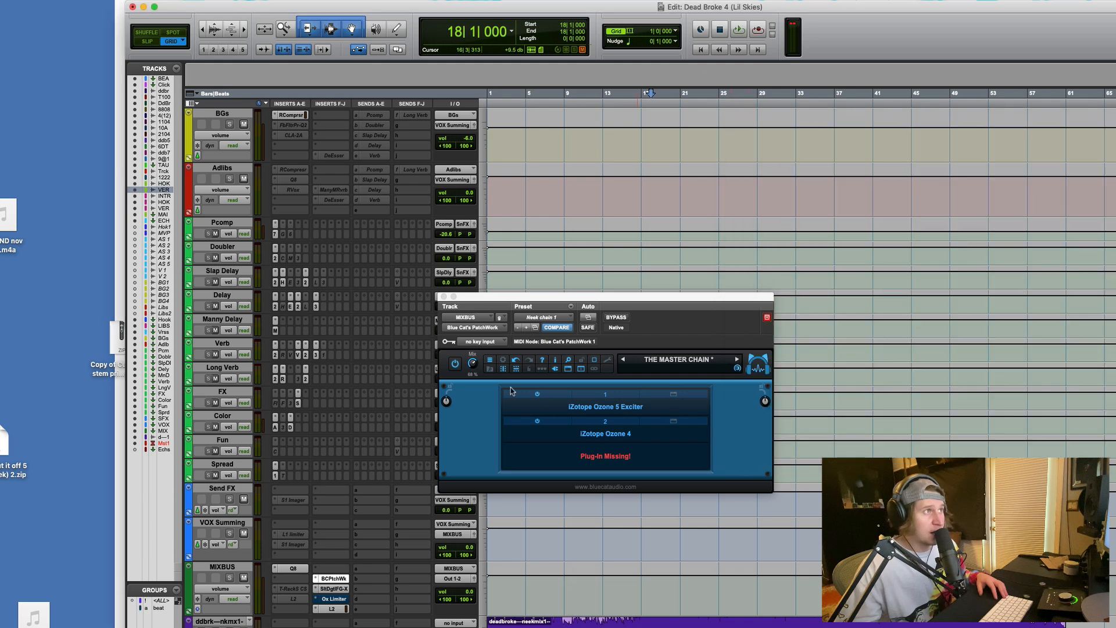
pyautogui.click(444, 297)
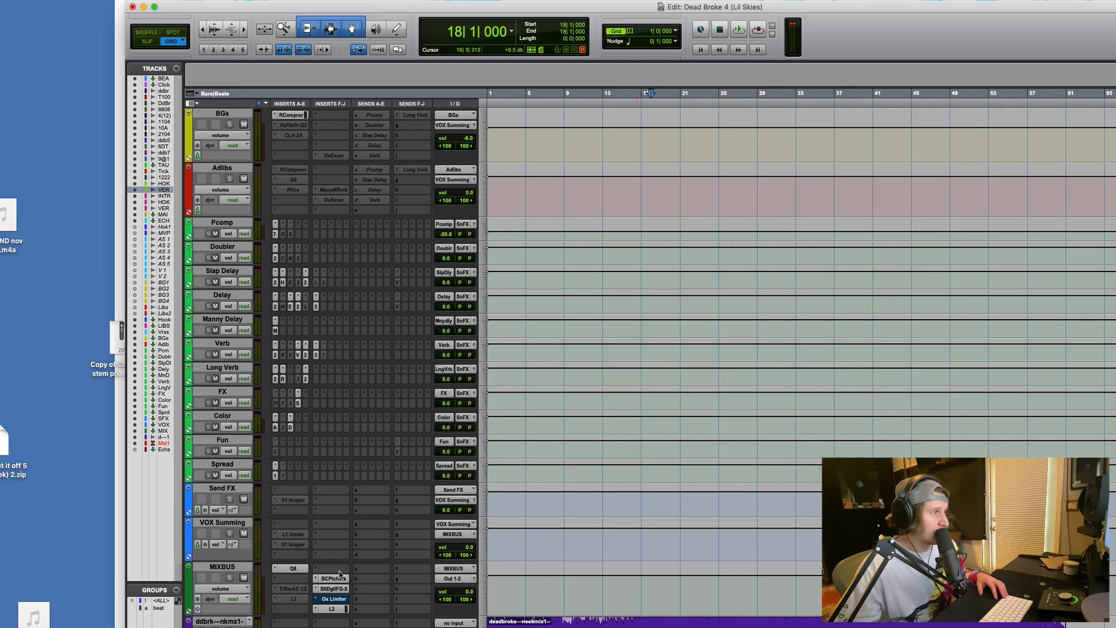
# Examine the L2 Ultramaximizer attenuation on the MIXBUS while playing from bar 17, close its window and return to the beat and vocal tracks.
pyautogui.click(332, 608)
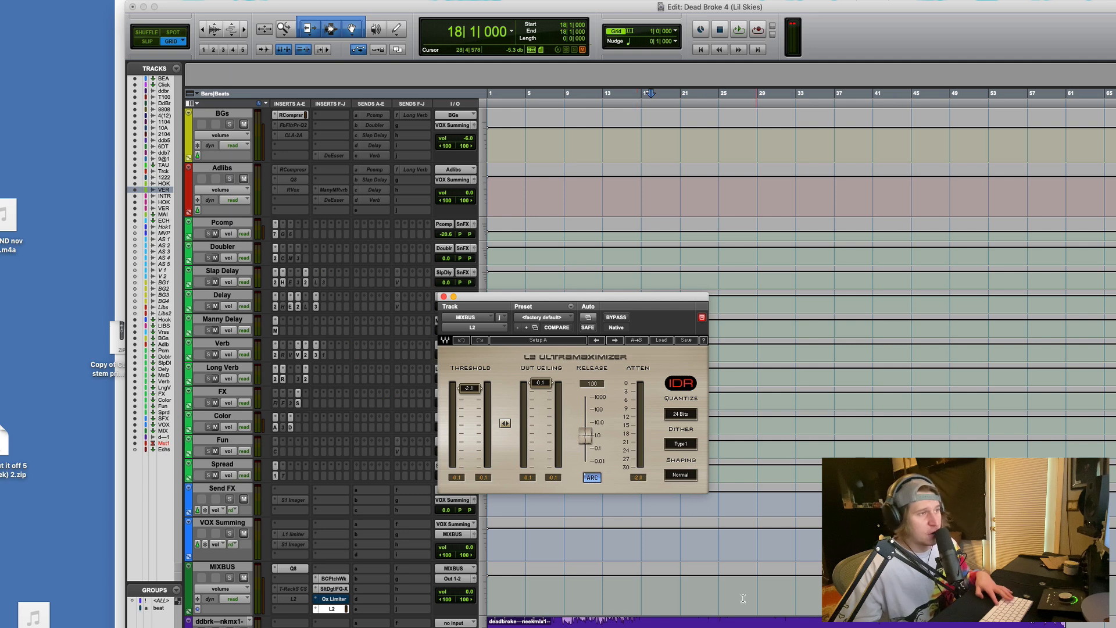
pyautogui.click(642, 588)
pyautogui.press('space')
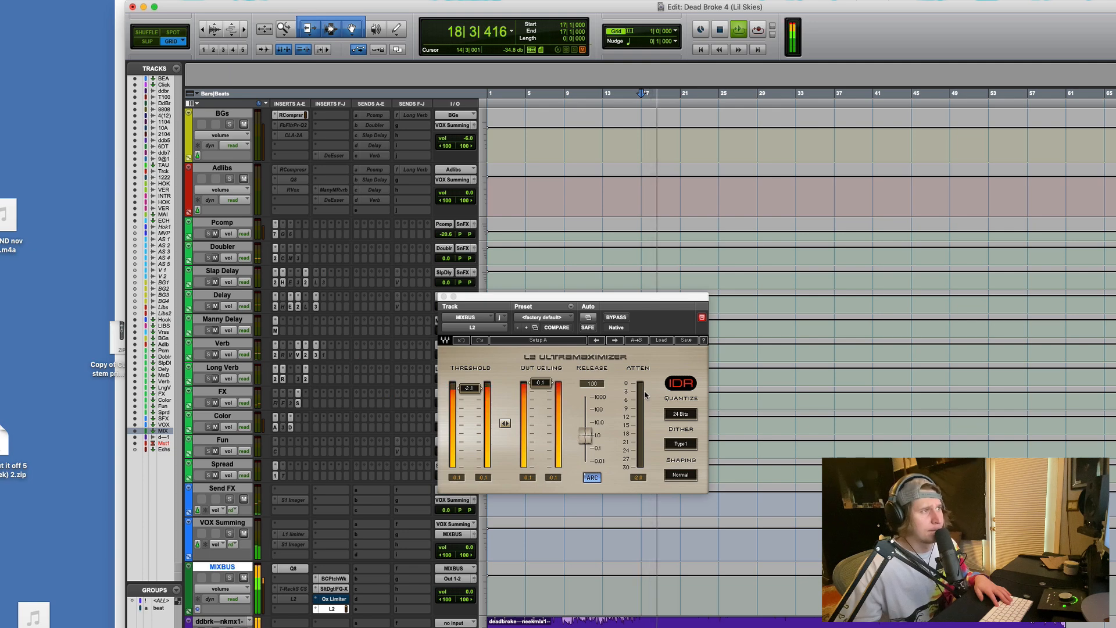
pyautogui.press('space')
pyautogui.click(443, 296)
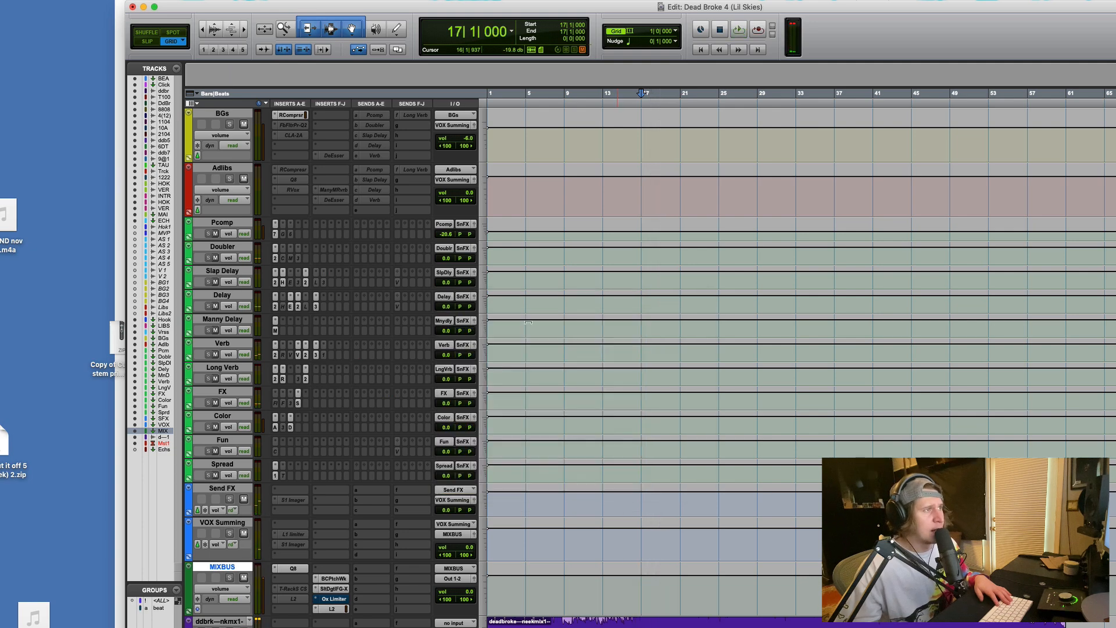
pyautogui.scroll(15, 506, 445)
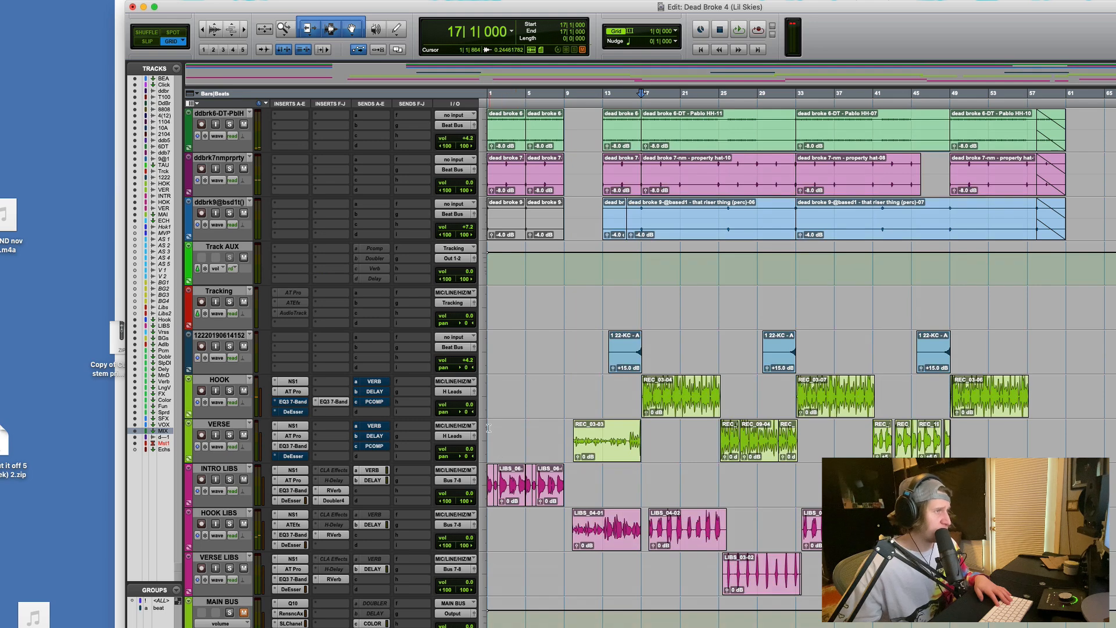
# Return the cursor to bar 1 and move the LIBS BUS track directly above the Hook bus track.
pyautogui.click(492, 429)
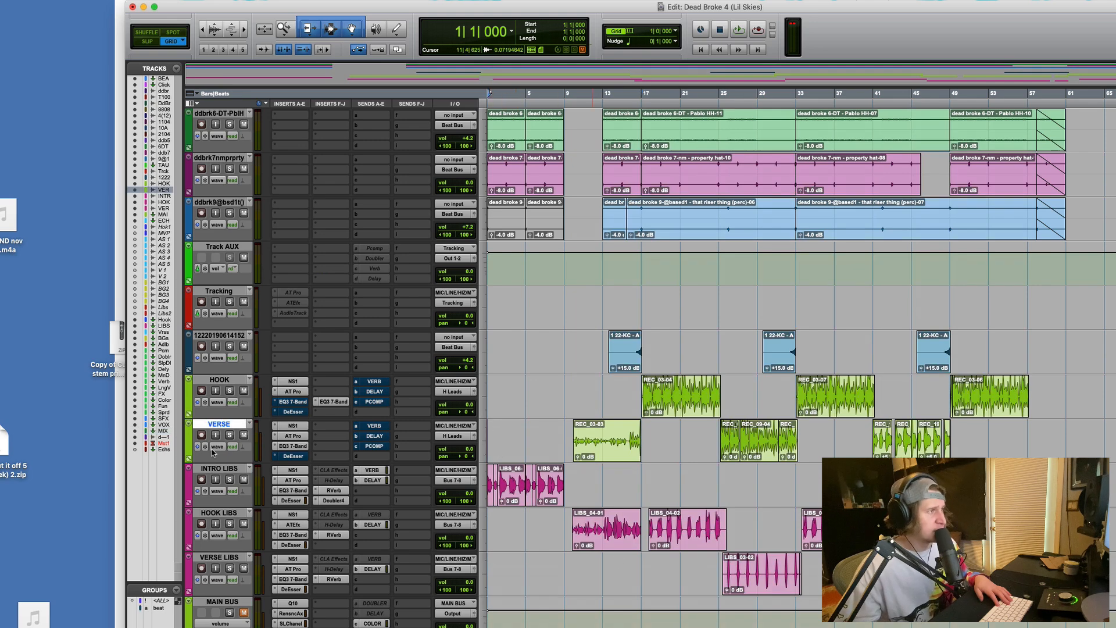
pyautogui.click(483, 508)
pyautogui.click(334, 461)
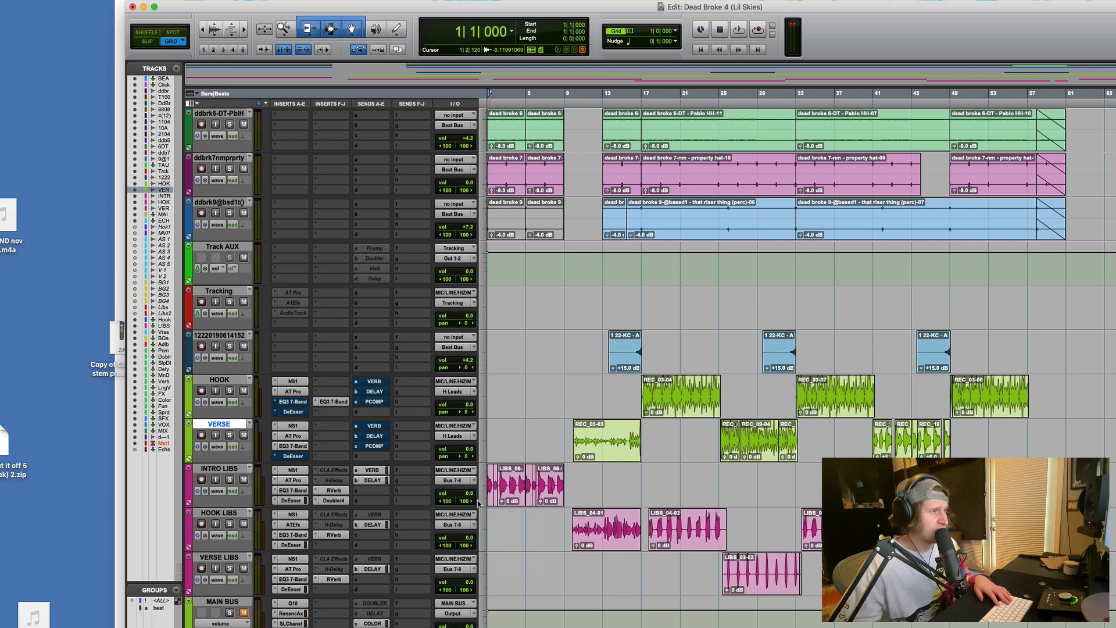
pyautogui.scroll(-5, 477, 509)
pyautogui.scroll(-1, 259, 531)
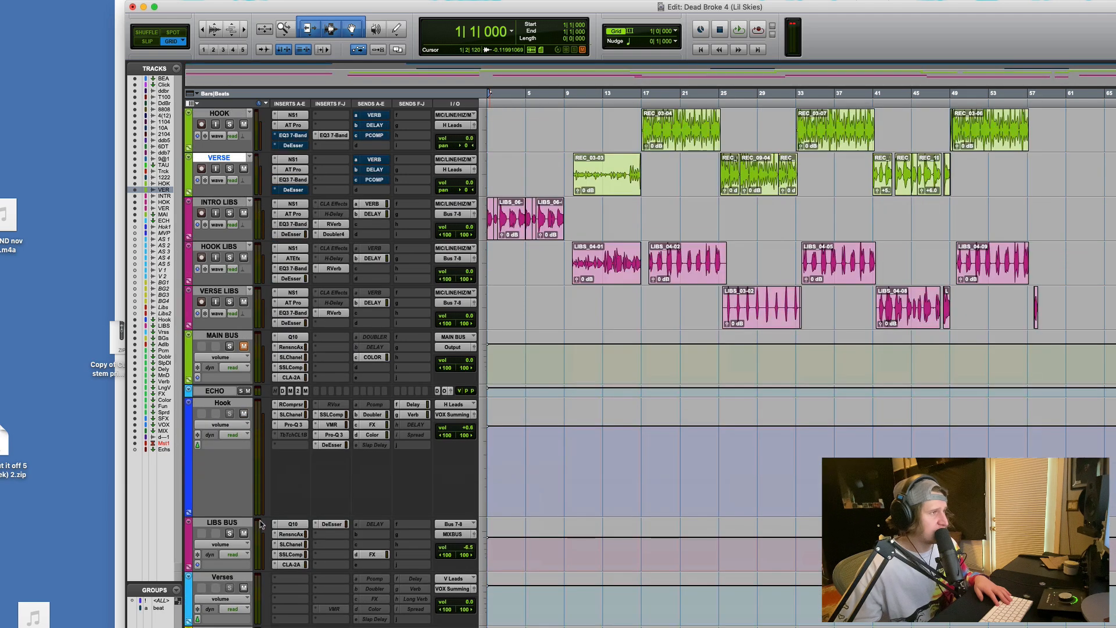
pyautogui.moveTo(234, 519); pyautogui.dragTo(227, 404)
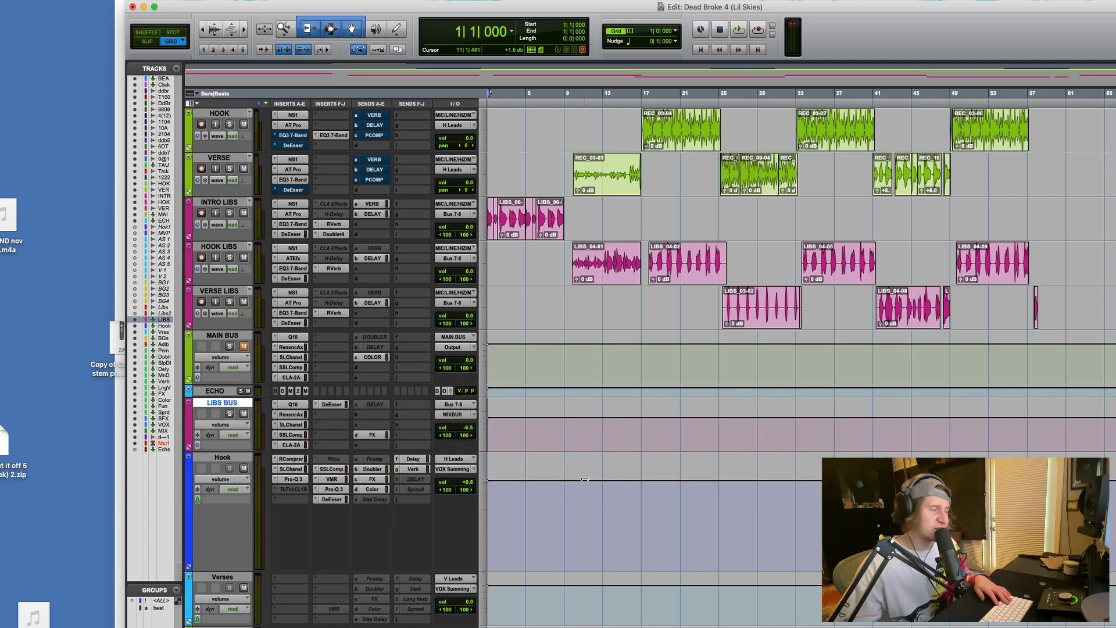
pyautogui.scroll(6, 503, 416)
pyautogui.scroll(-3, 503, 418)
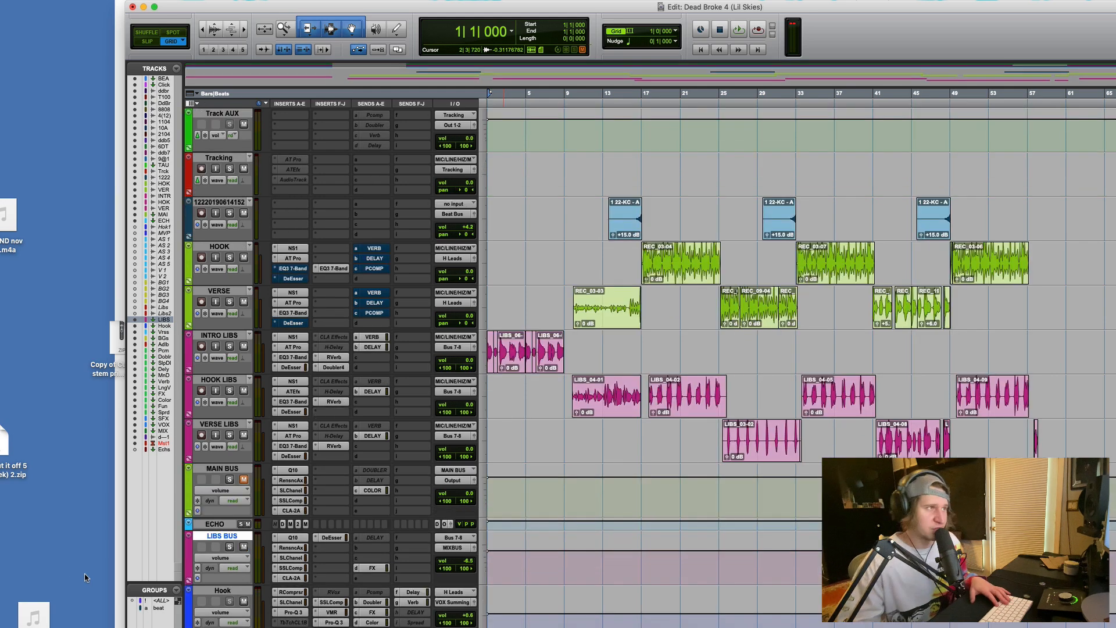
# Solo the INTRO LIBS track and audition it from bar 1.
pyautogui.click(489, 379)
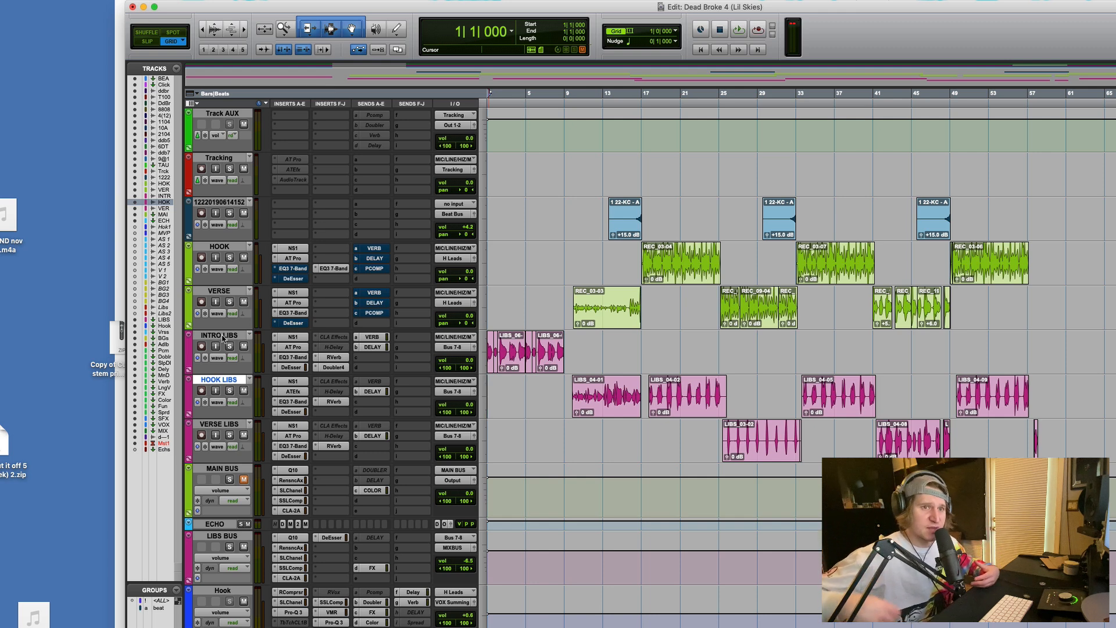
pyautogui.press('space')
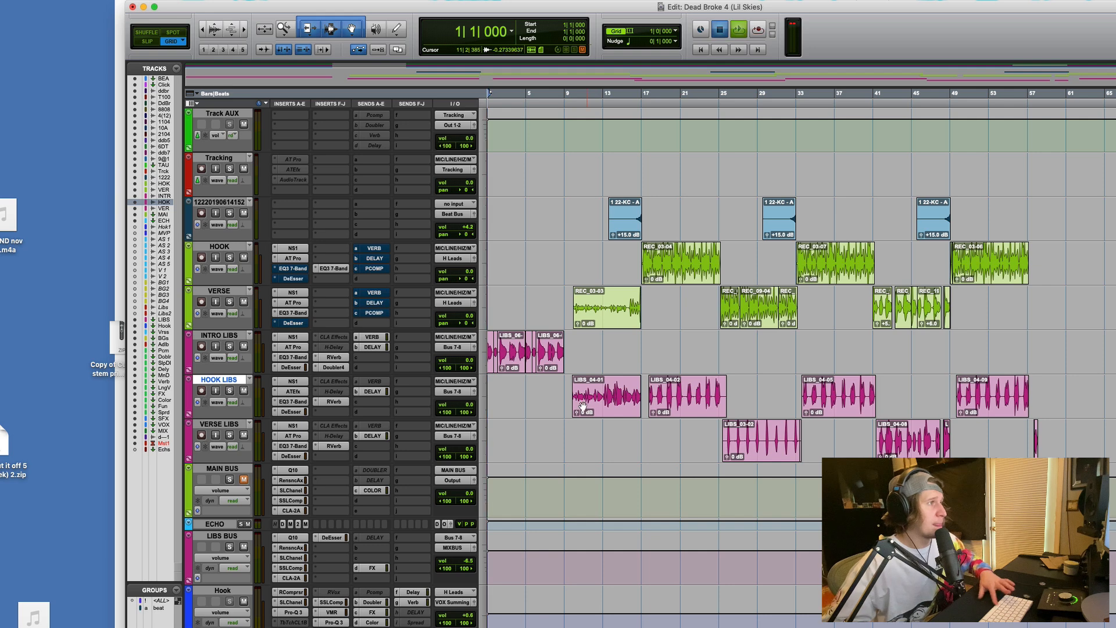
pyautogui.click(230, 347)
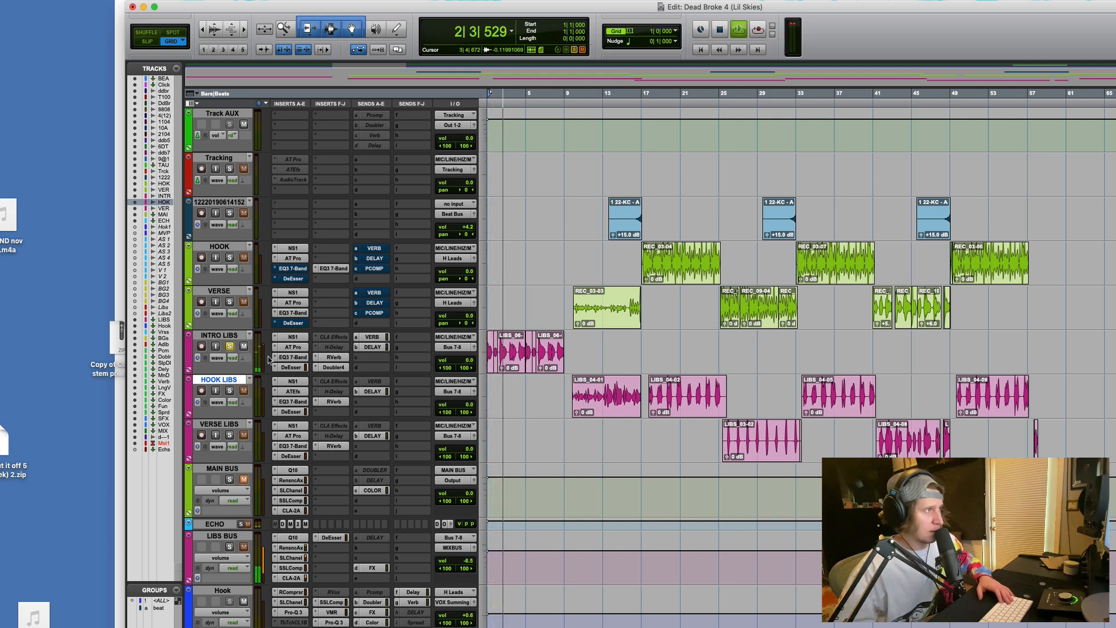
pyautogui.press('space')
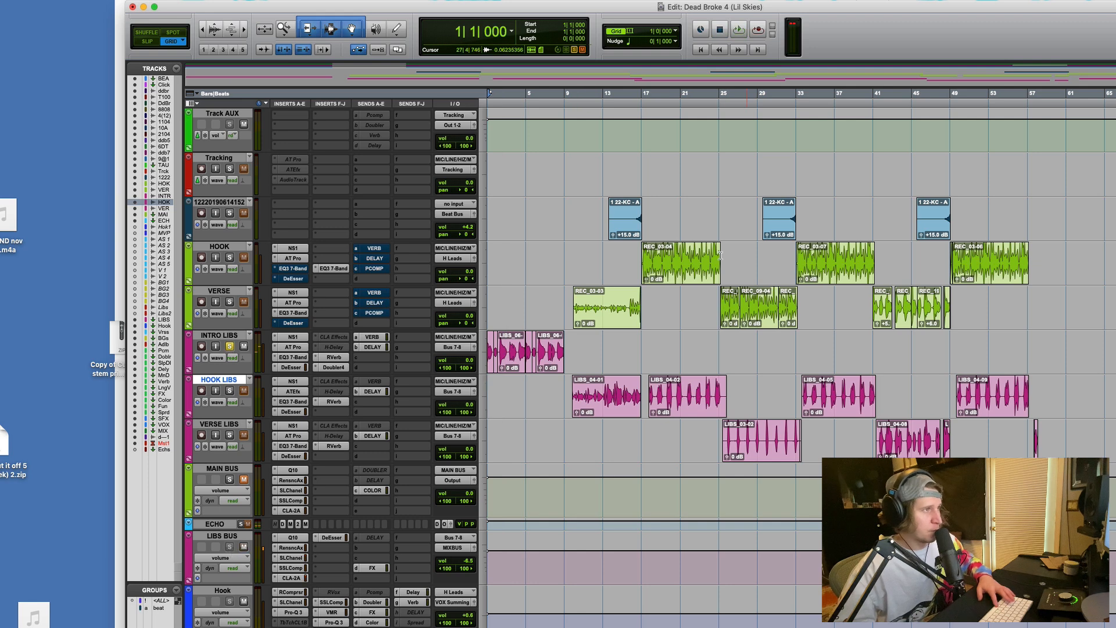
# Compare the soloed INTRO LIBS with Doubler4 bypassed and active during playback from bar 1, and close the Doubler4 window.
pyautogui.press('space')
pyautogui.click(333, 367)
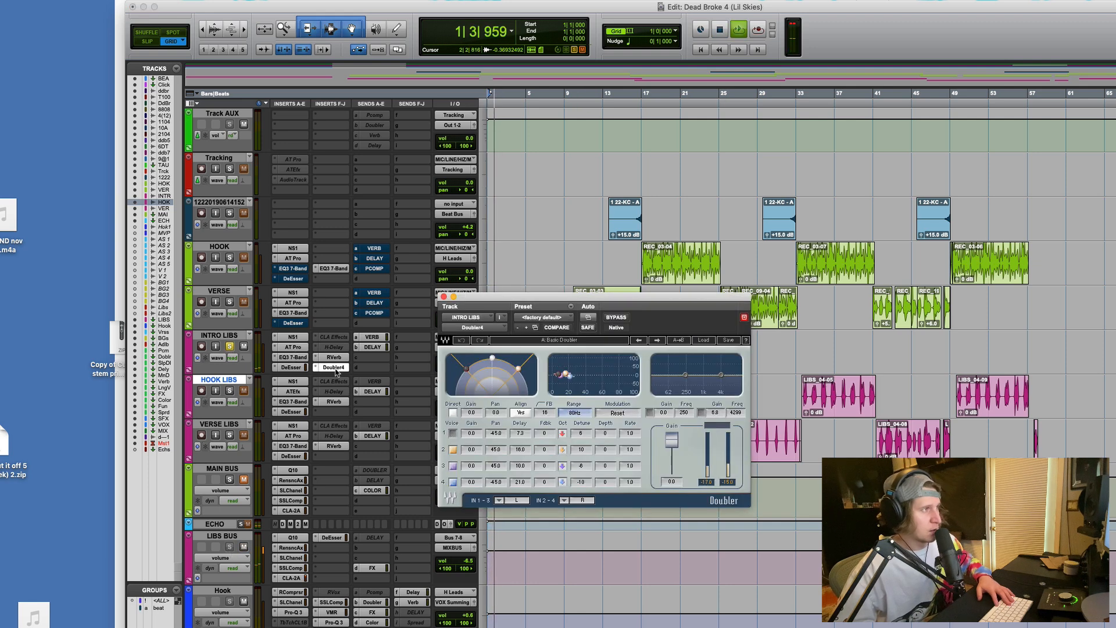
pyautogui.press('space')
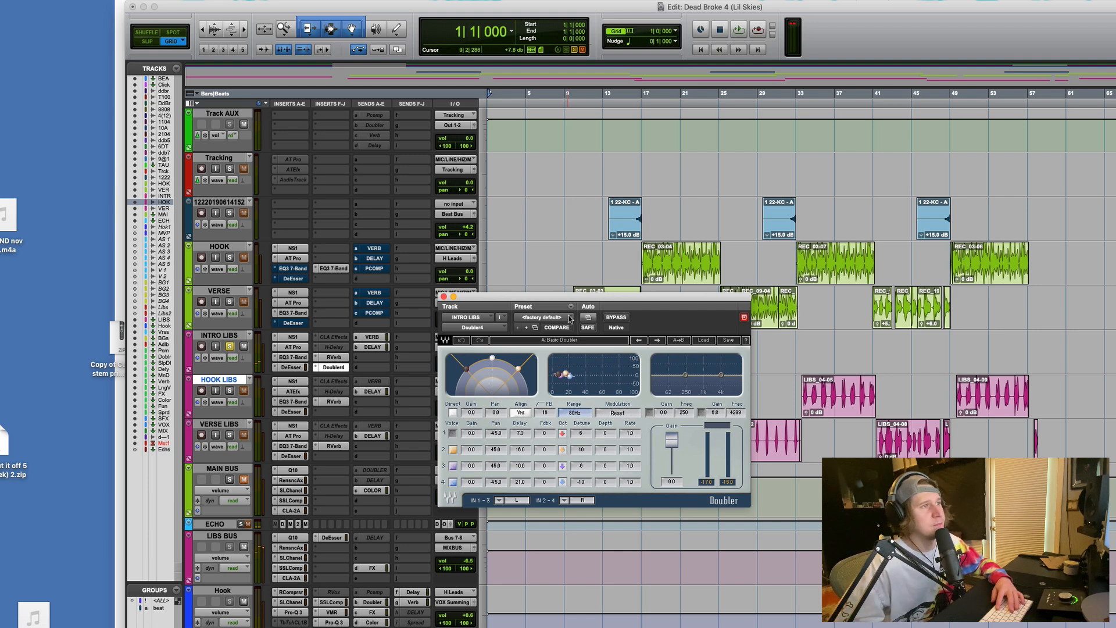
pyautogui.click(617, 319)
pyautogui.press('space')
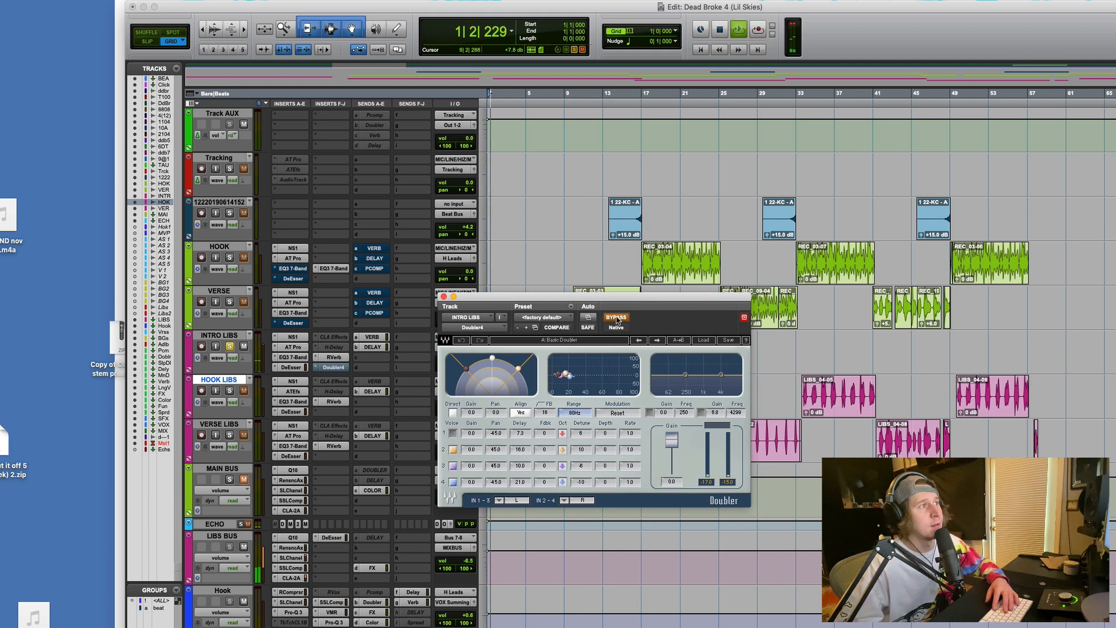
pyautogui.click(617, 319)
pyautogui.click(617, 318)
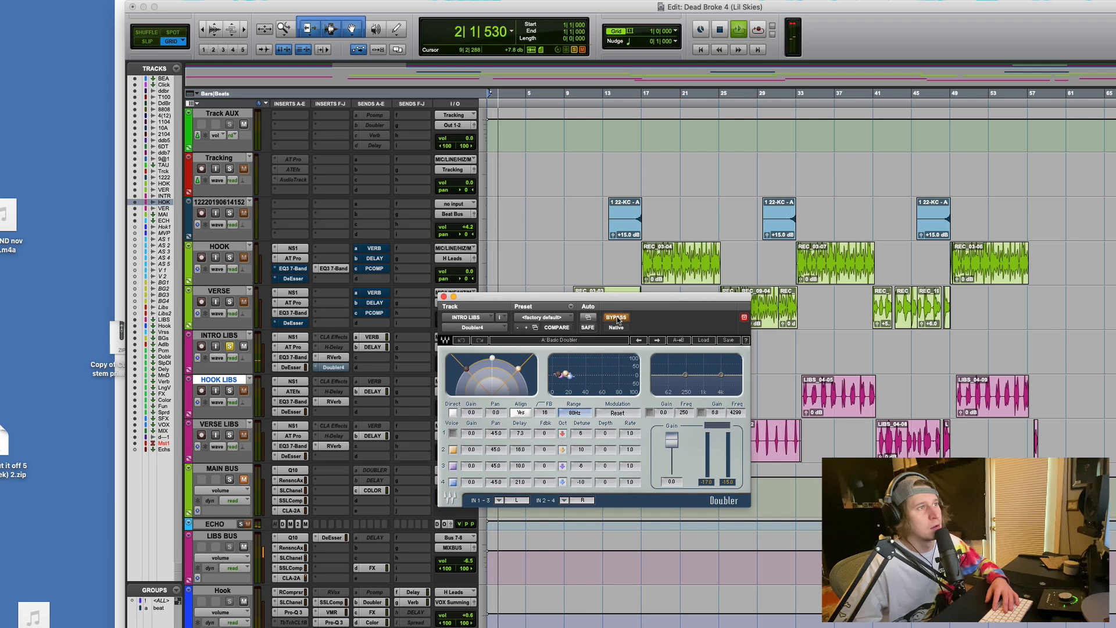
pyautogui.click(617, 318)
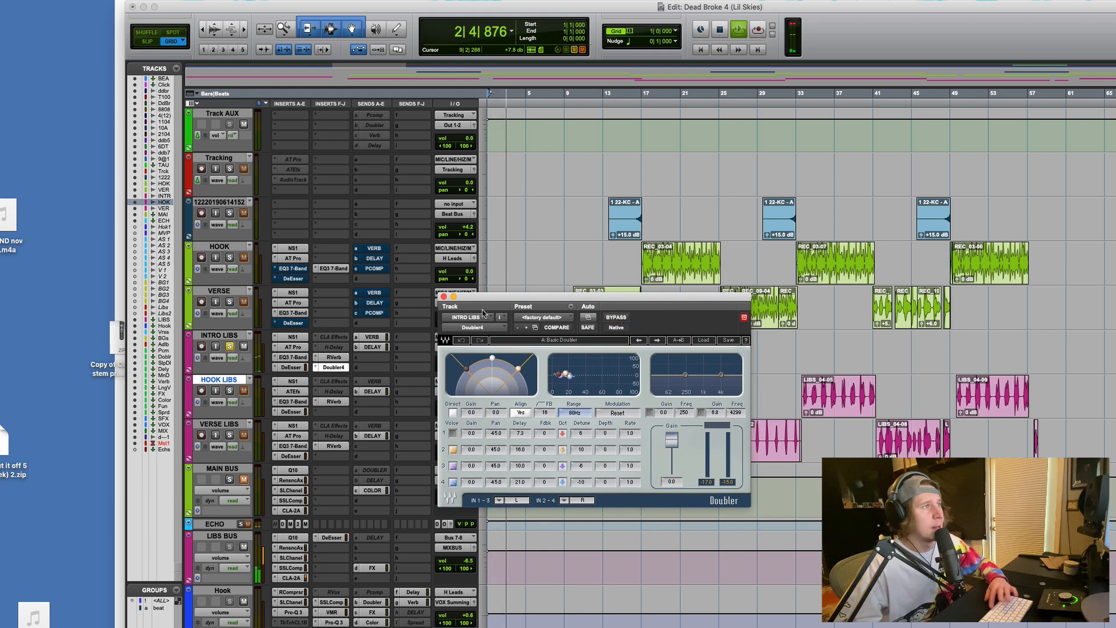
pyautogui.press('space')
pyautogui.click(442, 296)
# Check Auto-Tune Pro on INTRO LIBS, close its editor and audition the track from bar 1 with other inserts bypassed.
pyautogui.click(296, 347)
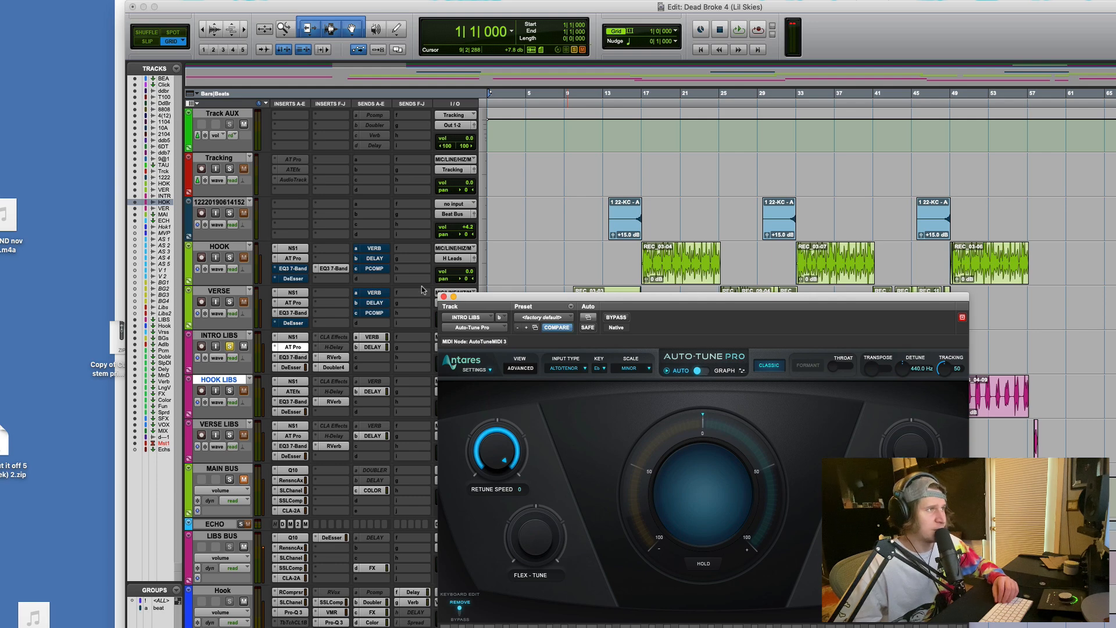
pyautogui.click(444, 297)
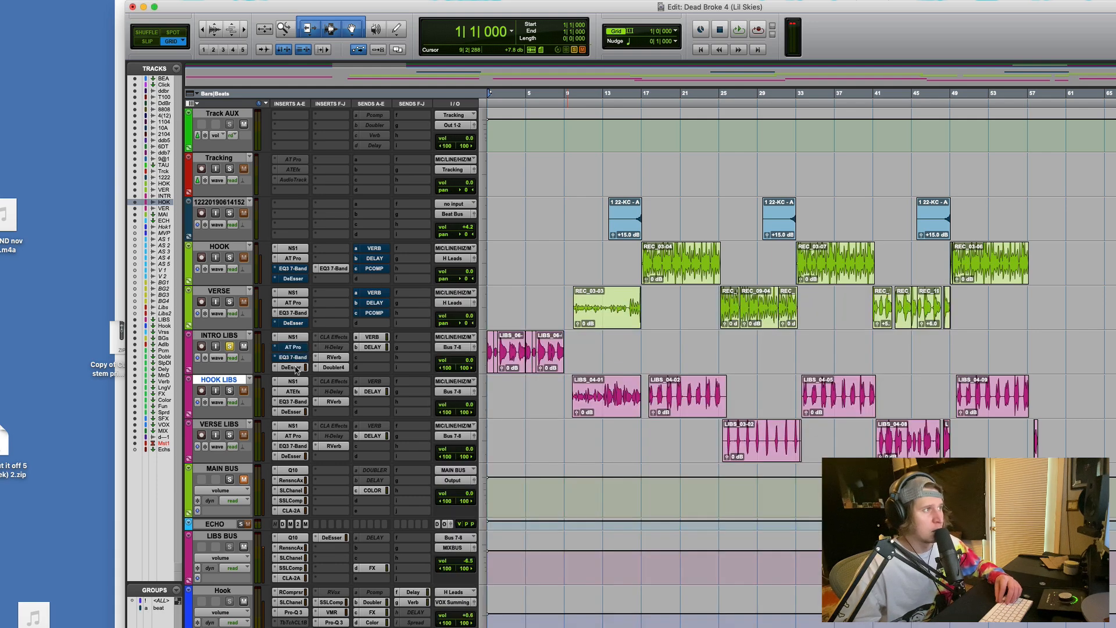
pyautogui.press('space')
pyautogui.press('space')
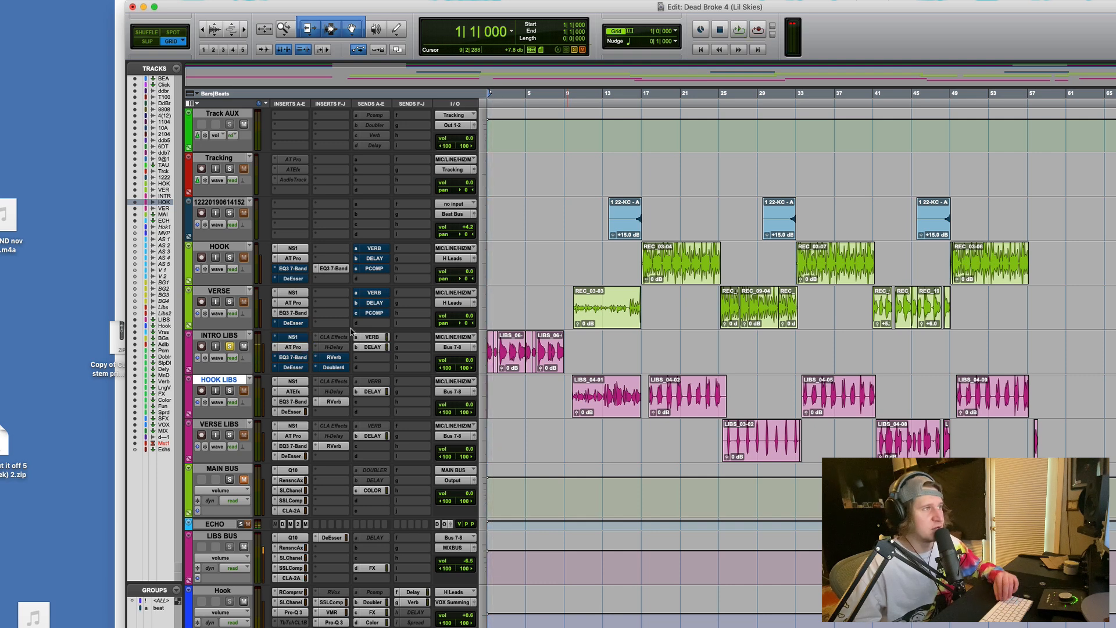
pyautogui.press('space')
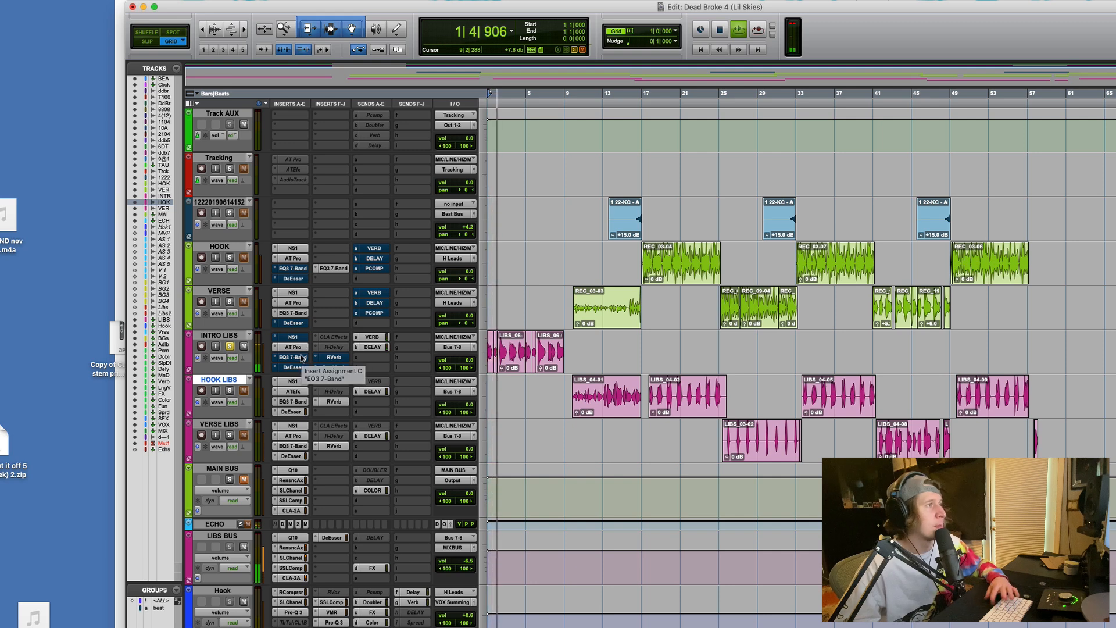
pyautogui.press('space')
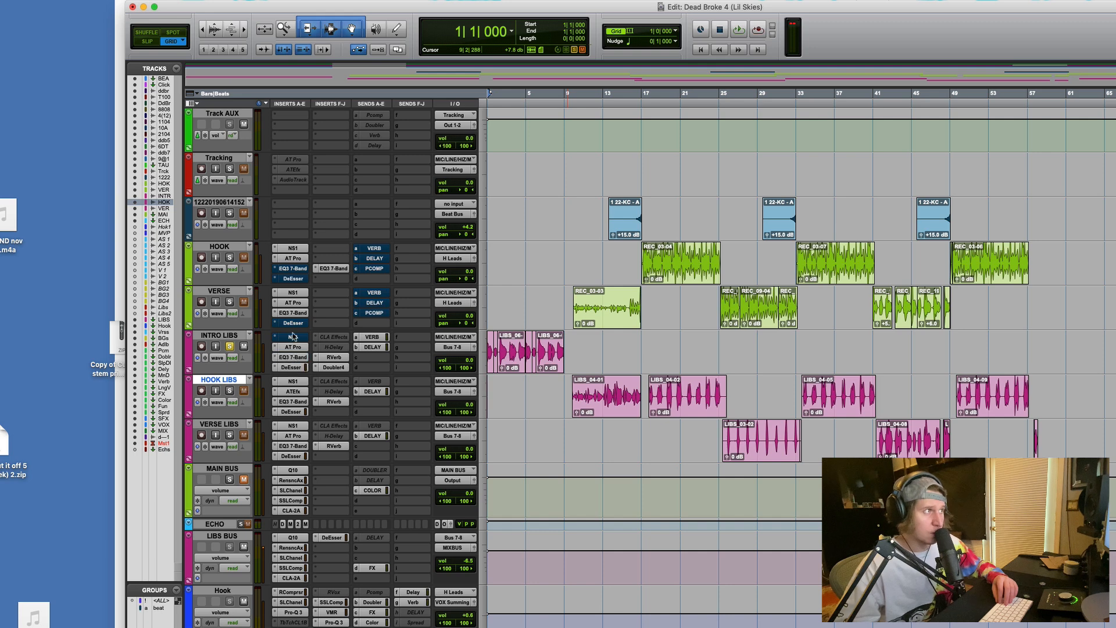
# Unsolo INTRO LIBS, examine its RVerb insert and DELAY send while playing from bar 1, and close their windows.
pyautogui.click(231, 349)
pyautogui.click(232, 335)
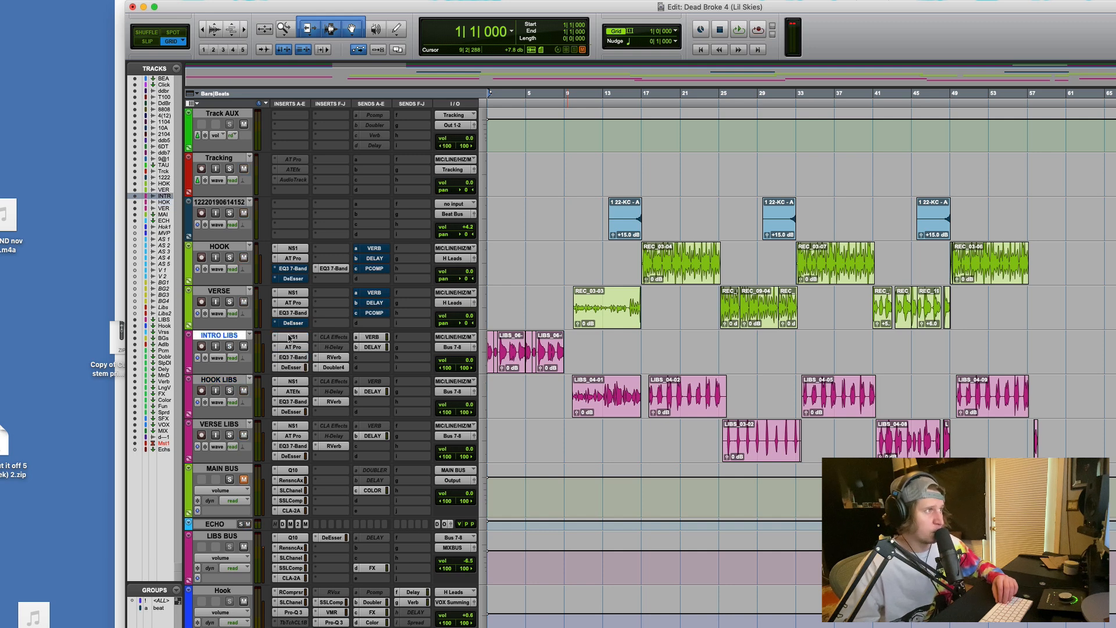
pyautogui.click(337, 359)
pyautogui.press('space')
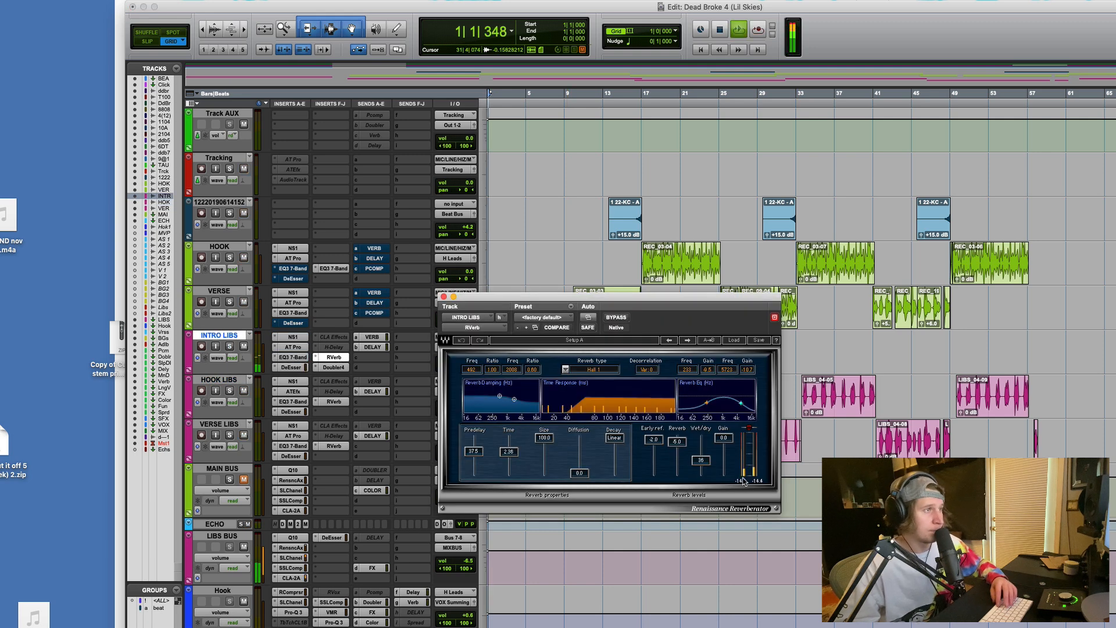
pyautogui.moveTo(635, 314); pyautogui.dragTo(754, 349)
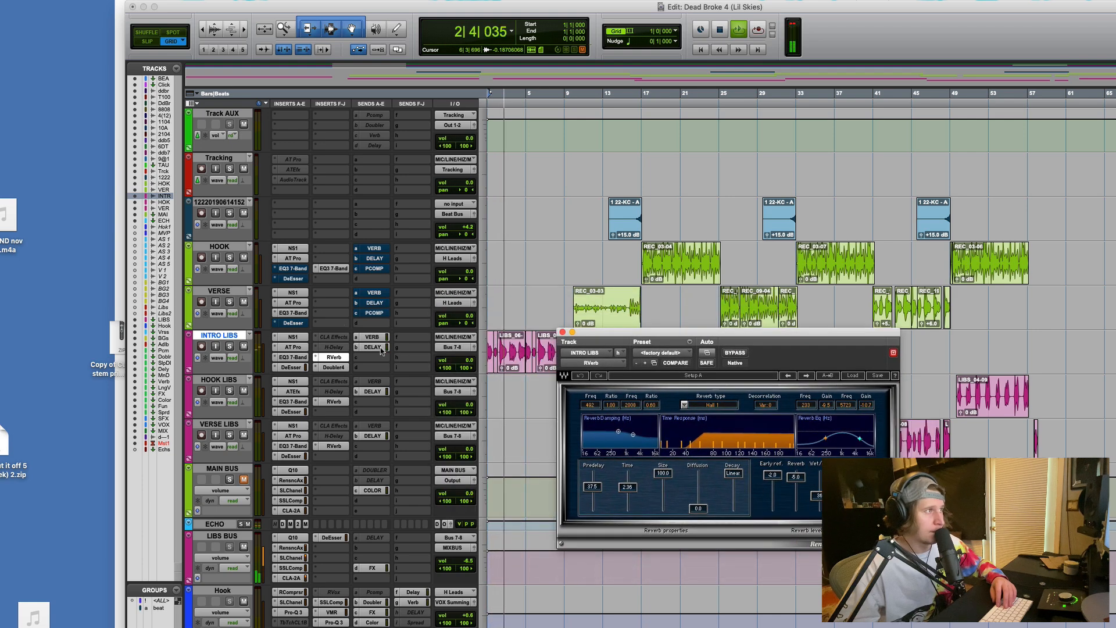
pyautogui.click(367, 347)
pyautogui.click(773, 212)
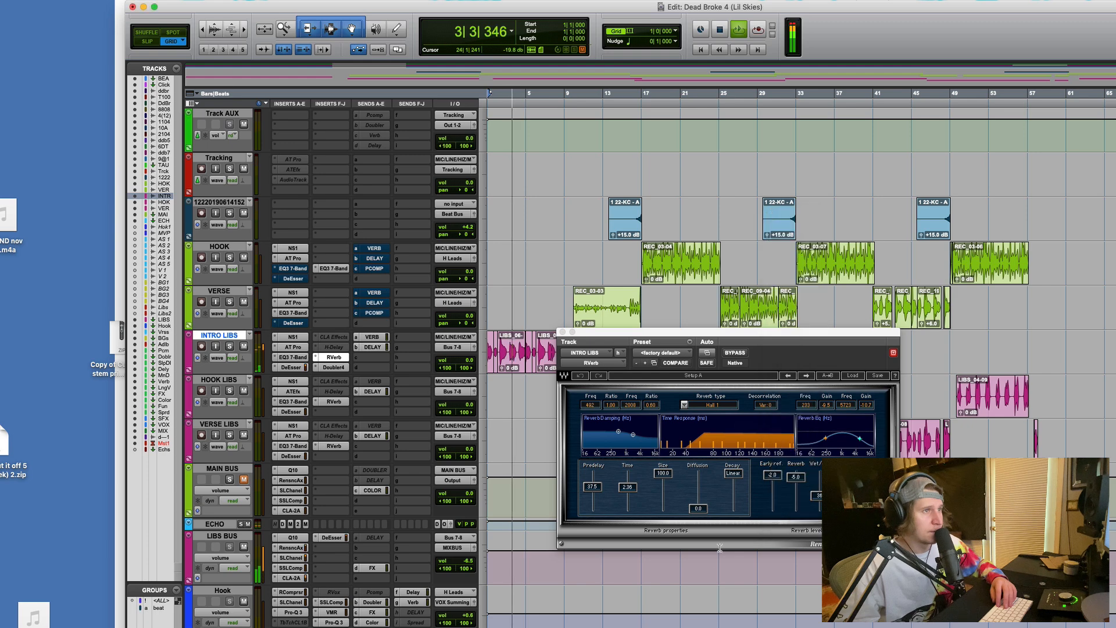
pyautogui.press('space')
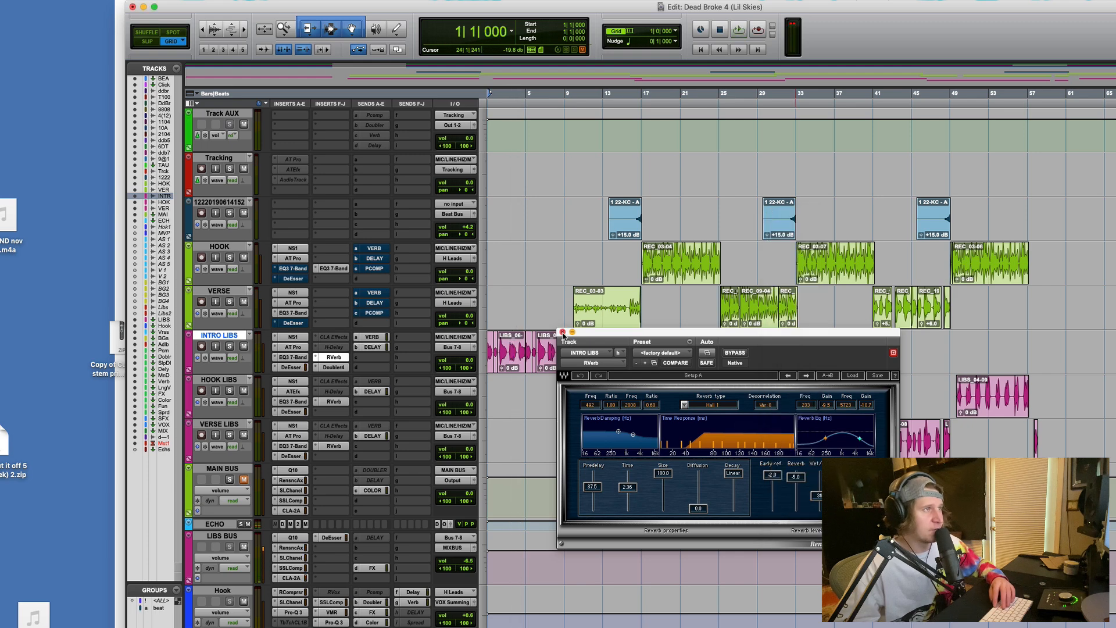
pyautogui.click(562, 332)
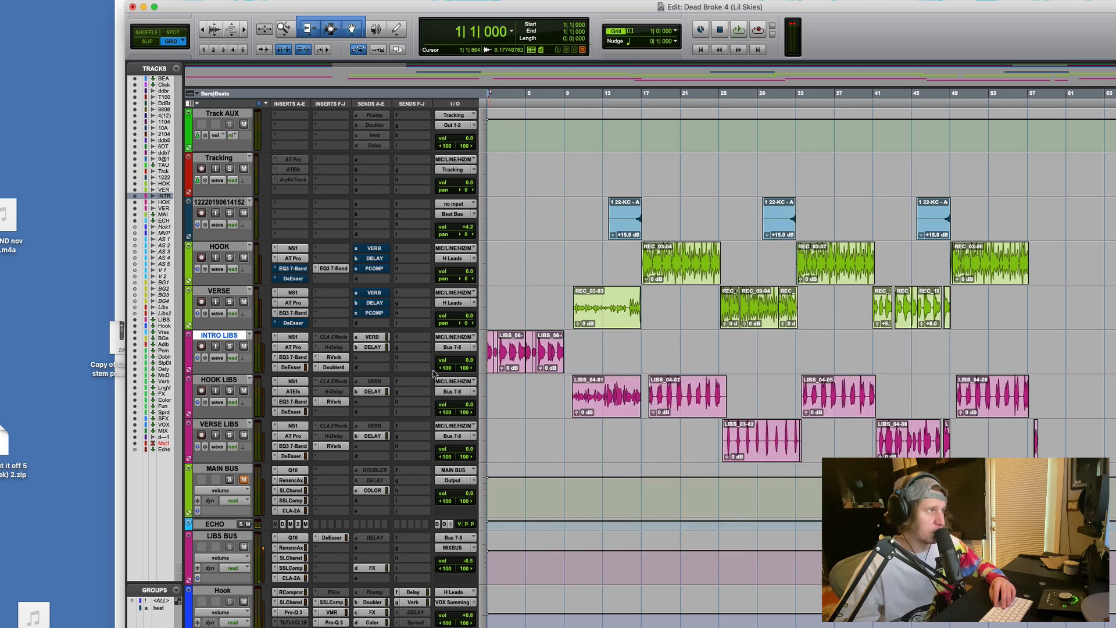
# Inspect the compression inserts on the LIBS BUS, including SSLComp, and close the plug-in window.
pyautogui.click(586, 431)
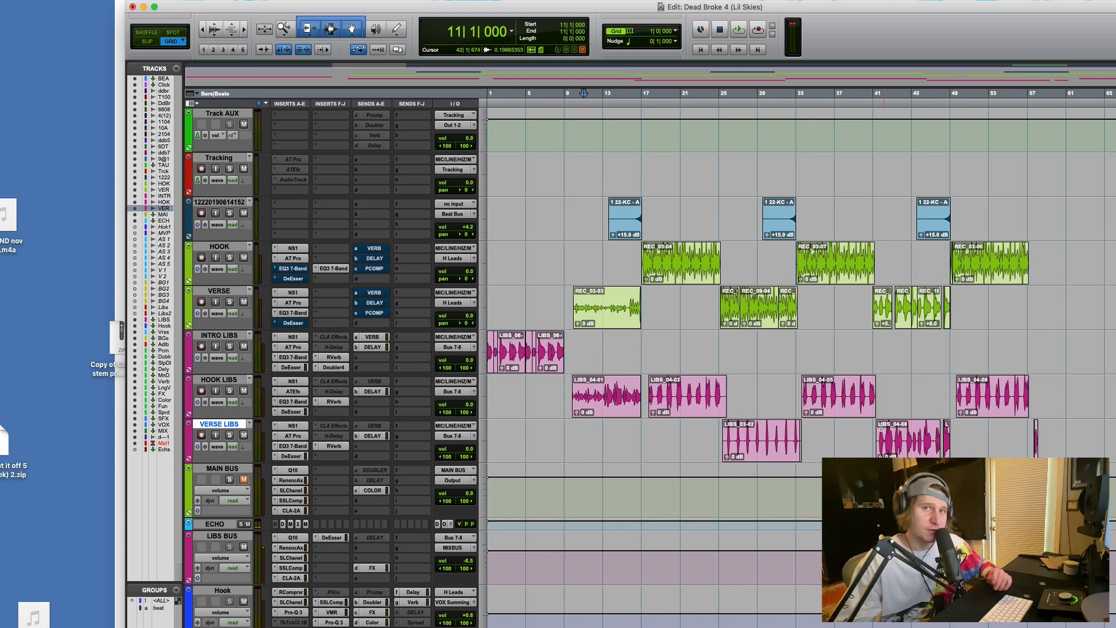
pyautogui.scroll(-3, 881, 429)
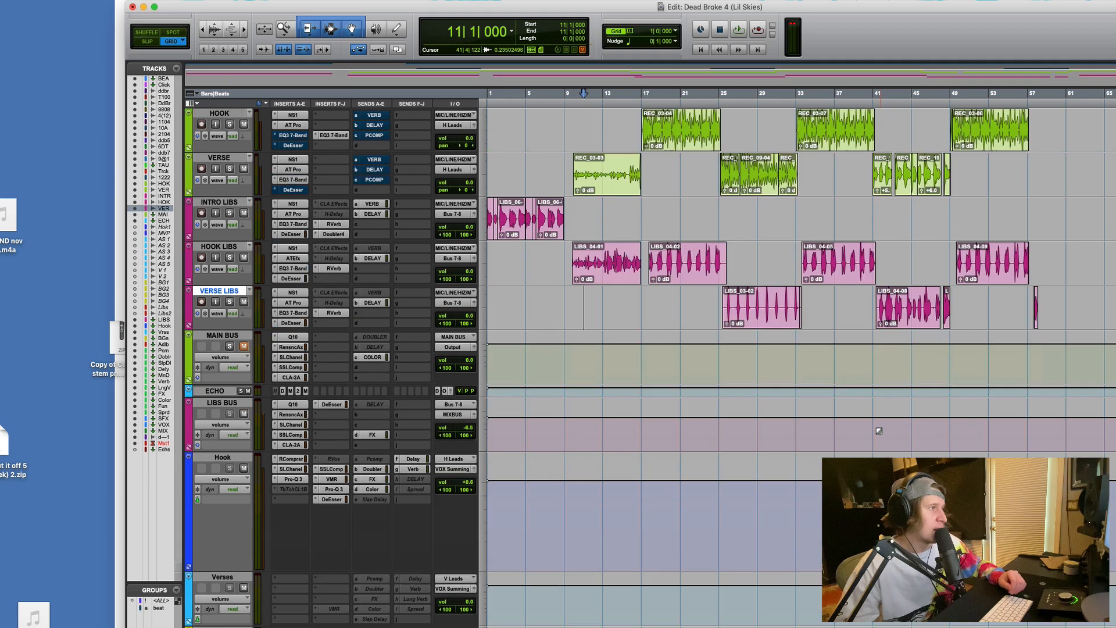
pyautogui.click(290, 414)
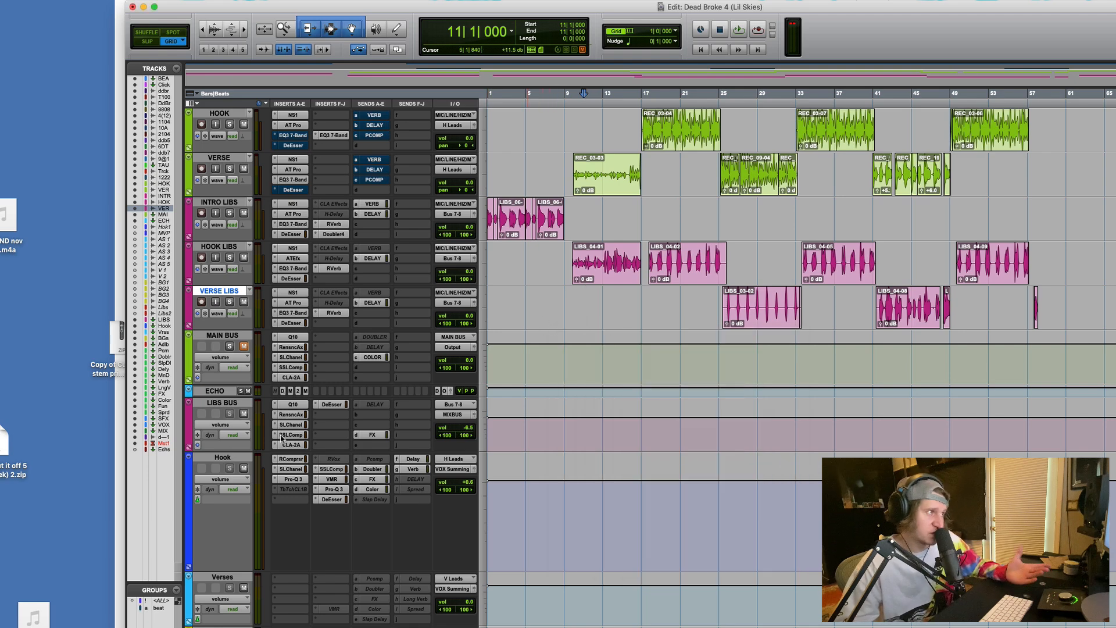
pyautogui.click(302, 435)
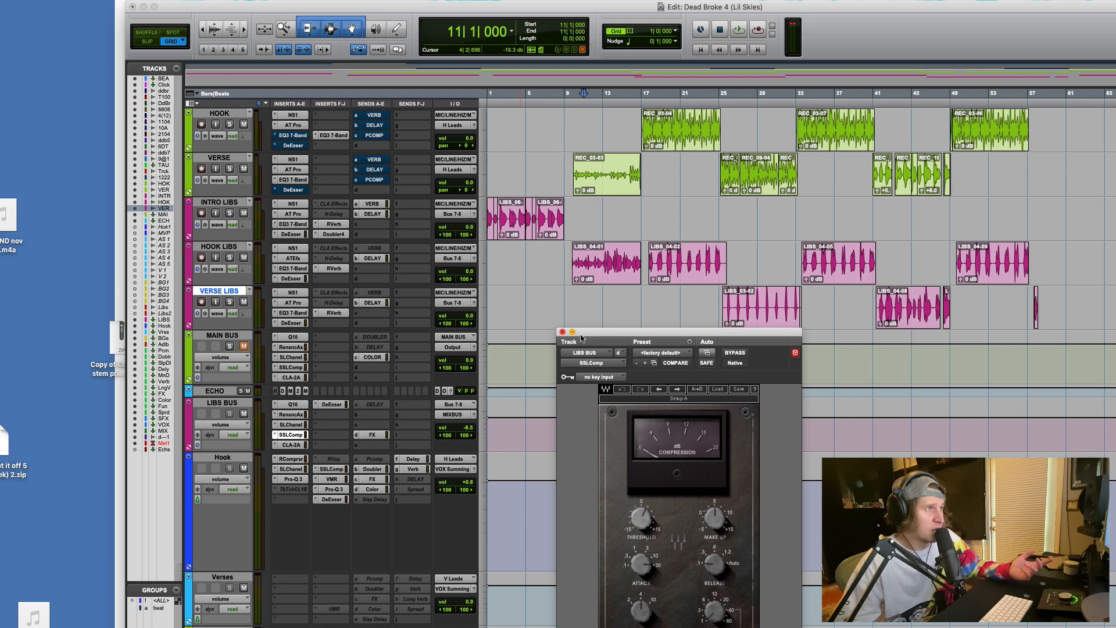
pyautogui.click(562, 332)
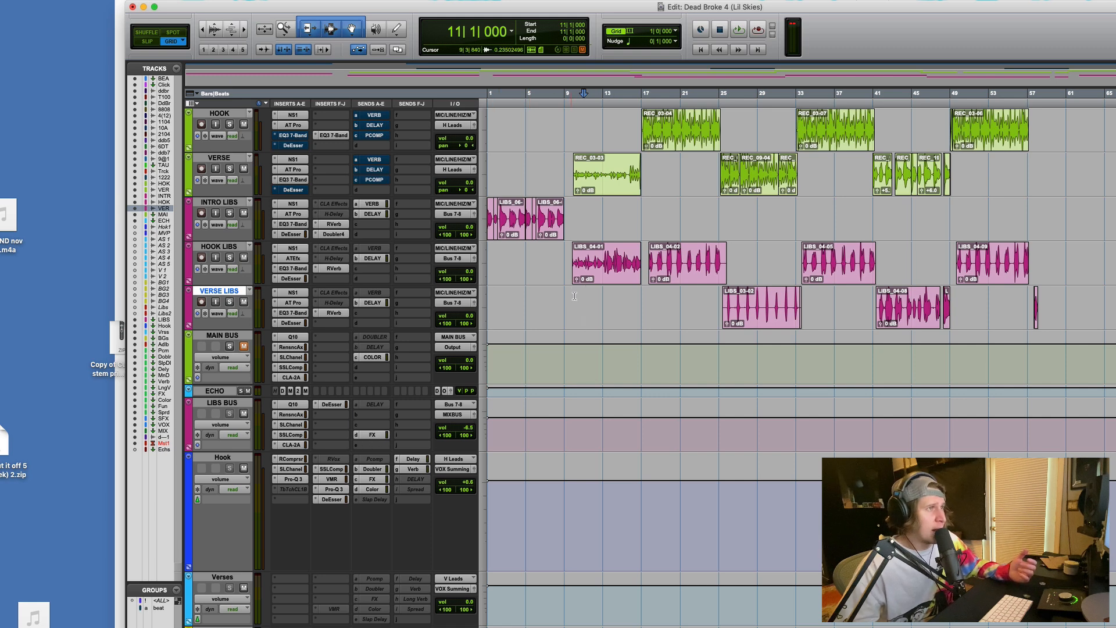
pyautogui.click(602, 315)
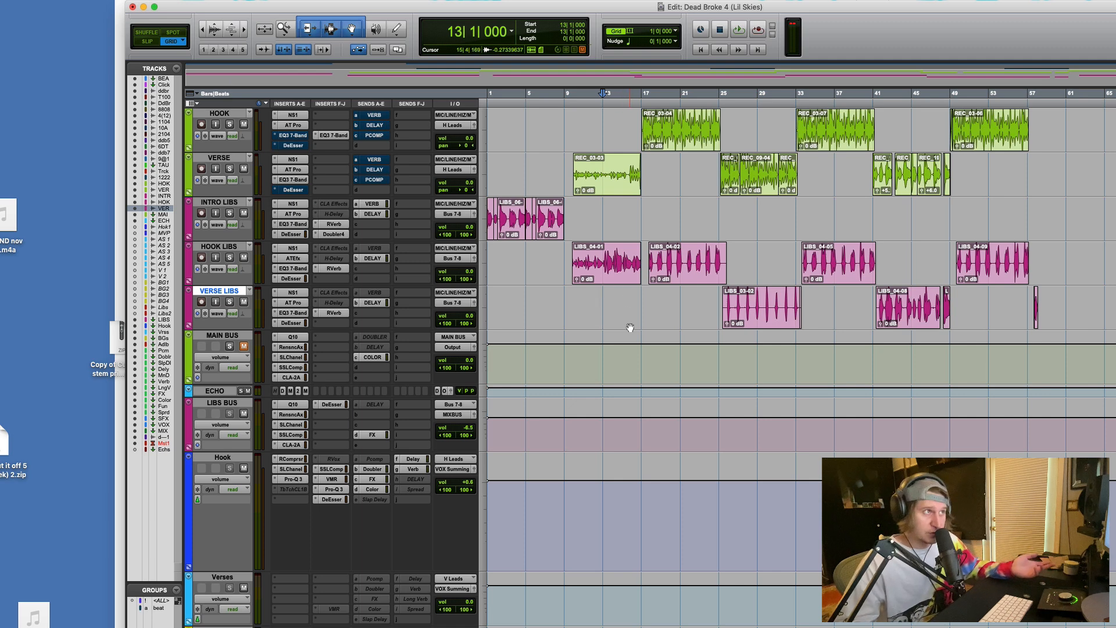
pyautogui.moveTo(628, 303); pyautogui.dragTo(661, 298)
pyautogui.doubleClick(581, 303)
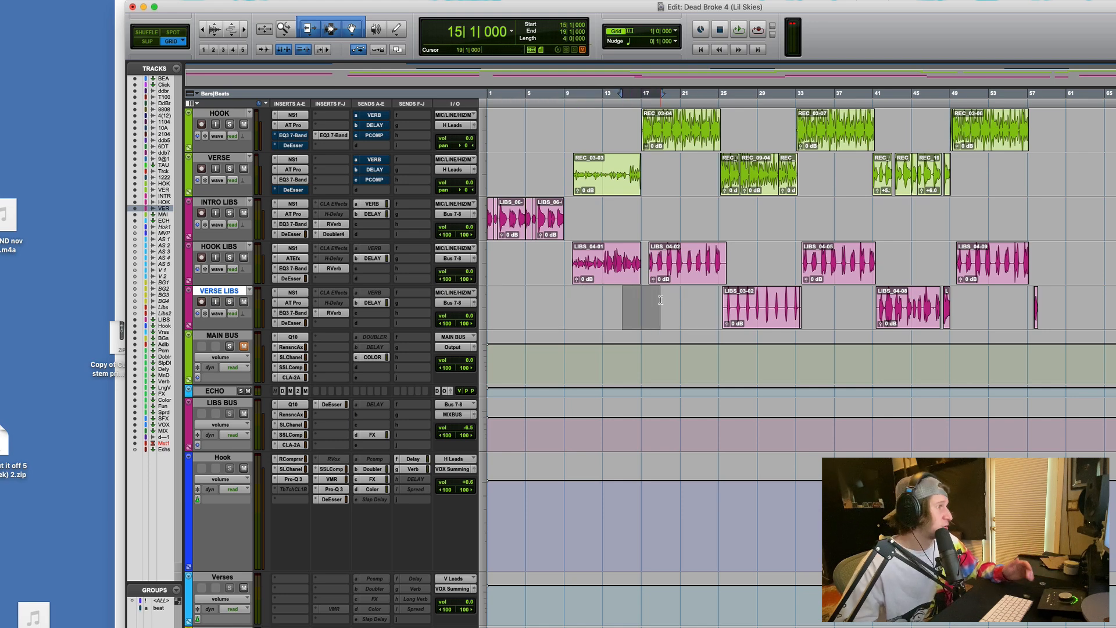
# Inspect the Slate Digital Virtual Mix Rack on the Hook bus and close its editor.
pyautogui.scroll(-3, 345, 389)
pyautogui.click(331, 392)
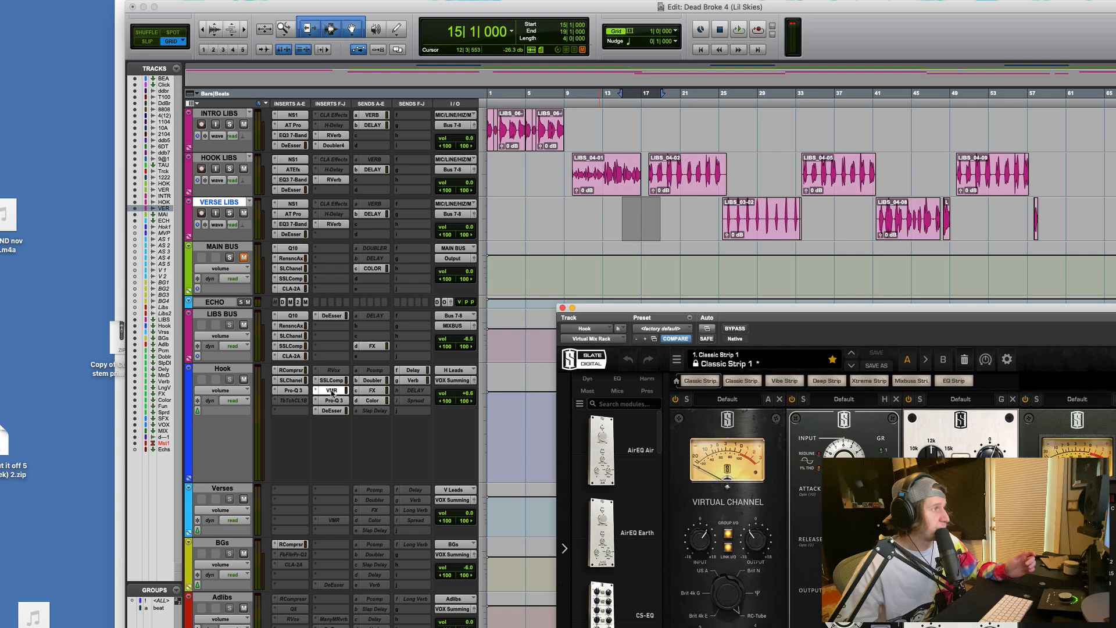
pyautogui.click(563, 312)
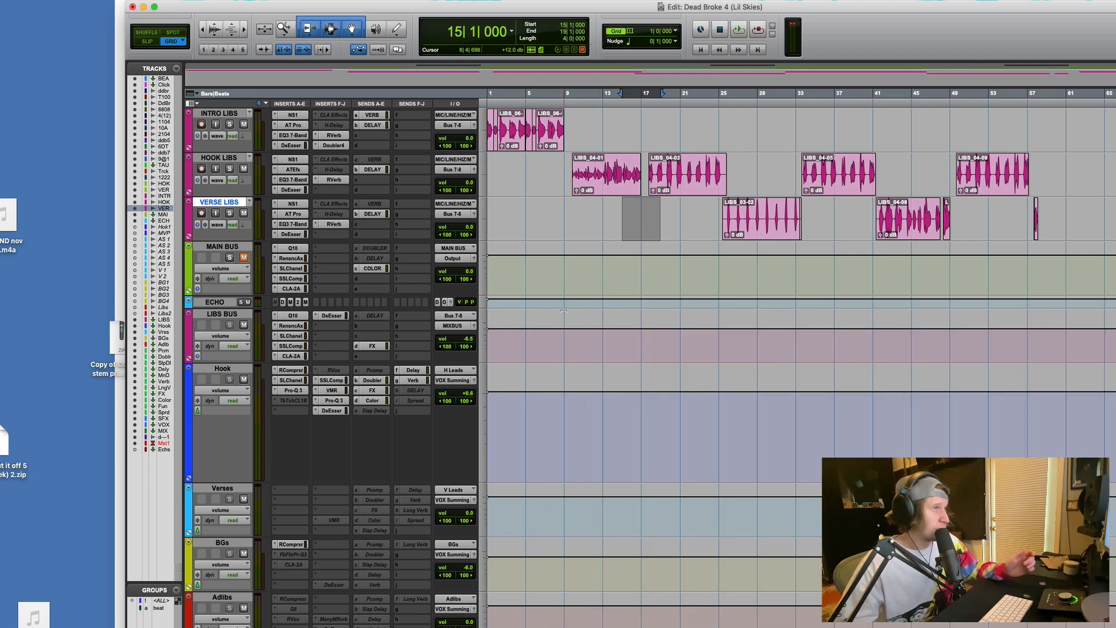
# Select across the HOOK and VERSE tracks from bar 18 to bar 125, and return to the beat tracks.
pyautogui.scroll(15, 728, 483)
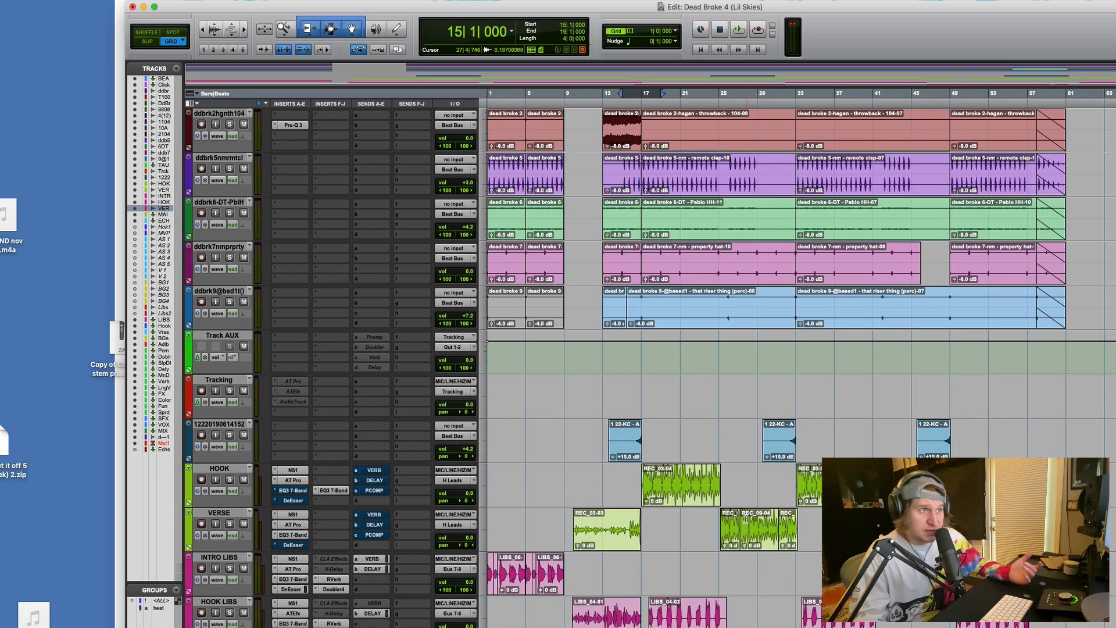
pyautogui.moveTo(652, 511); pyautogui.dragTo(1115, 497)
pyautogui.scroll(10, 765, 372)
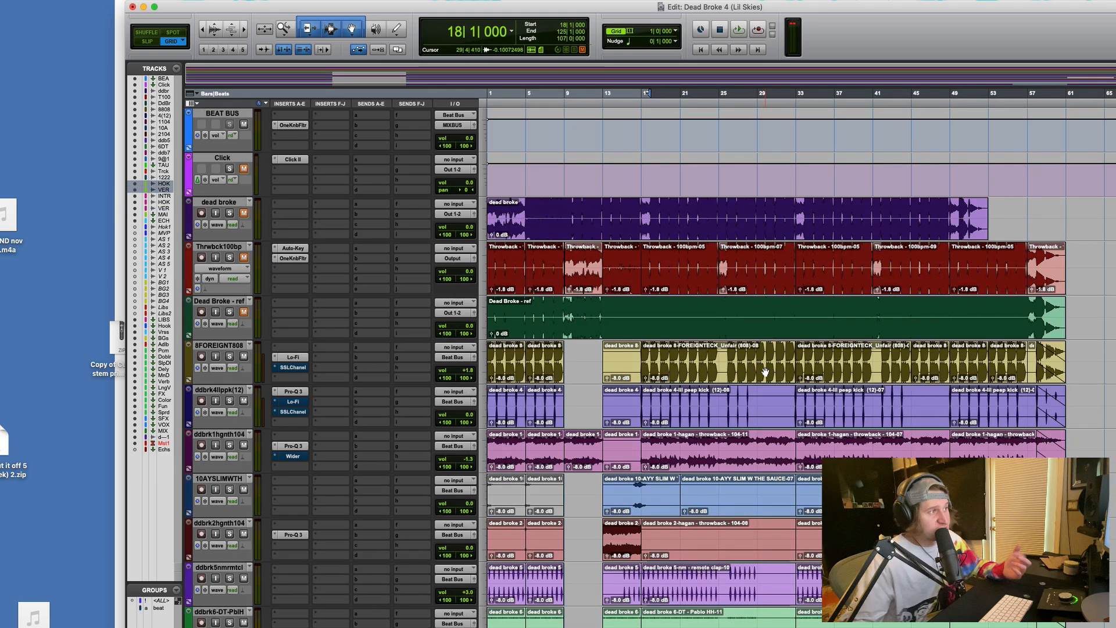